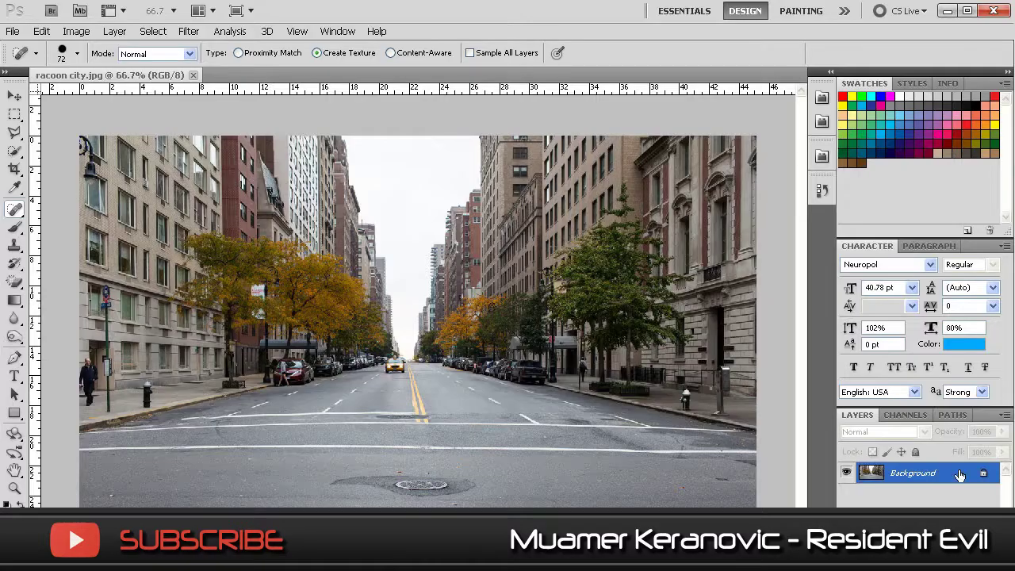
# Convert the street photo's Background into an editable Layer 0
pyautogui.doubleClick(959, 475)
pyautogui.press('Return')
pyautogui.click(13, 31)
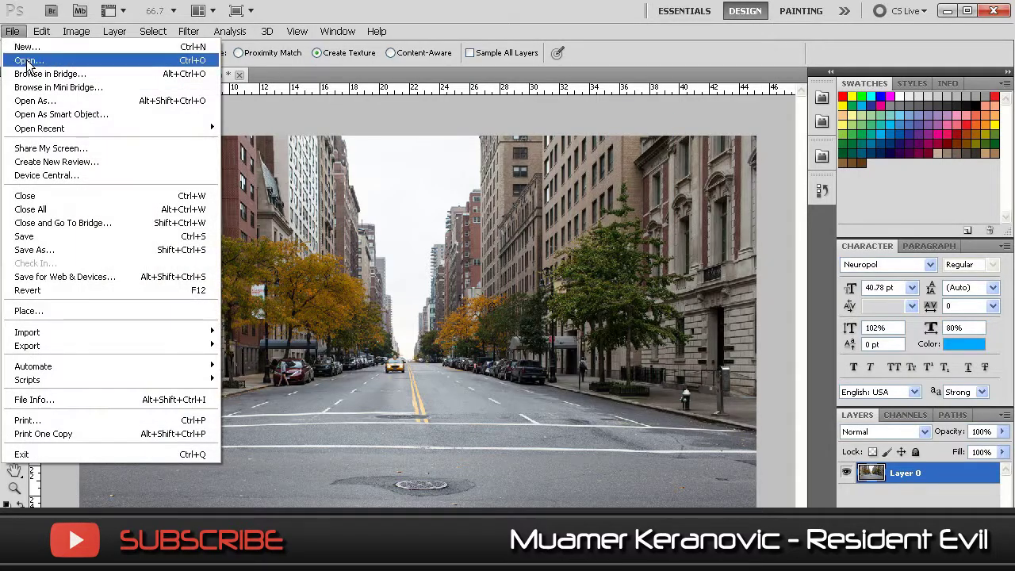
# Place the starry sky behind the buildings and shift the street's shadows toward blue
pyautogui.click(32, 312)
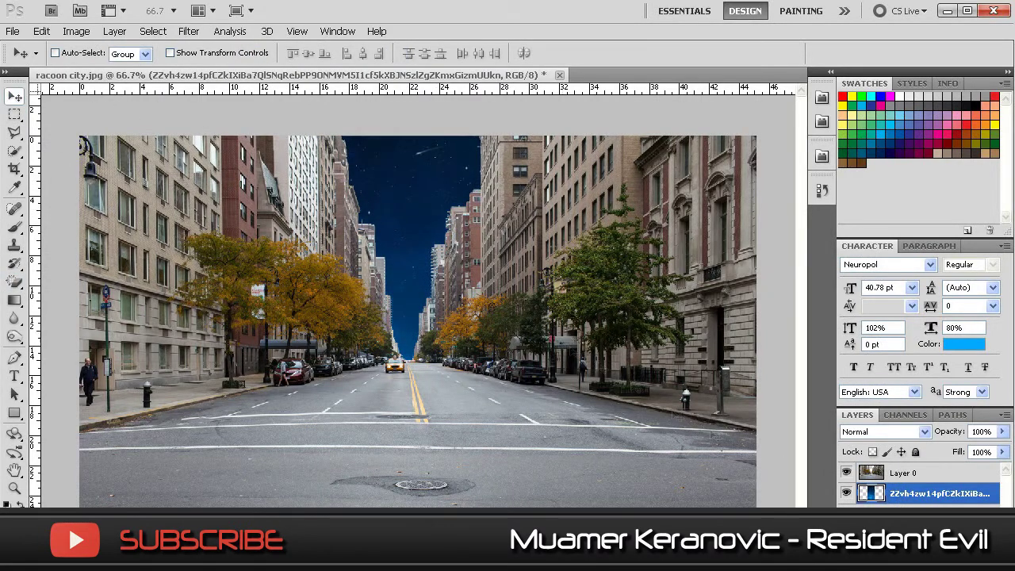
pyautogui.click(76, 31)
pyautogui.moveTo(709, 288); pyautogui.dragTo(723, 294)
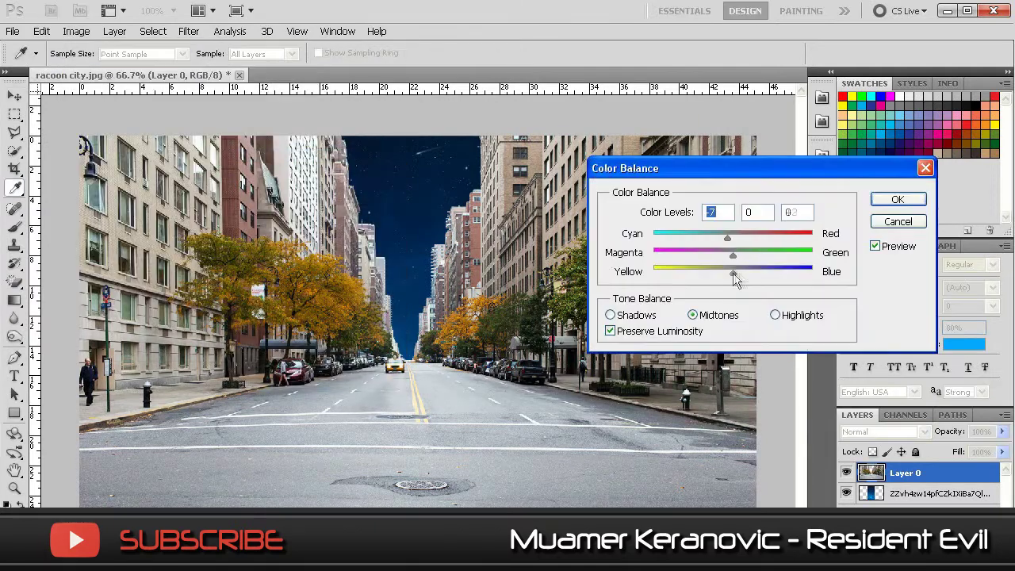
pyautogui.moveTo(748, 272); pyautogui.dragTo(790, 274)
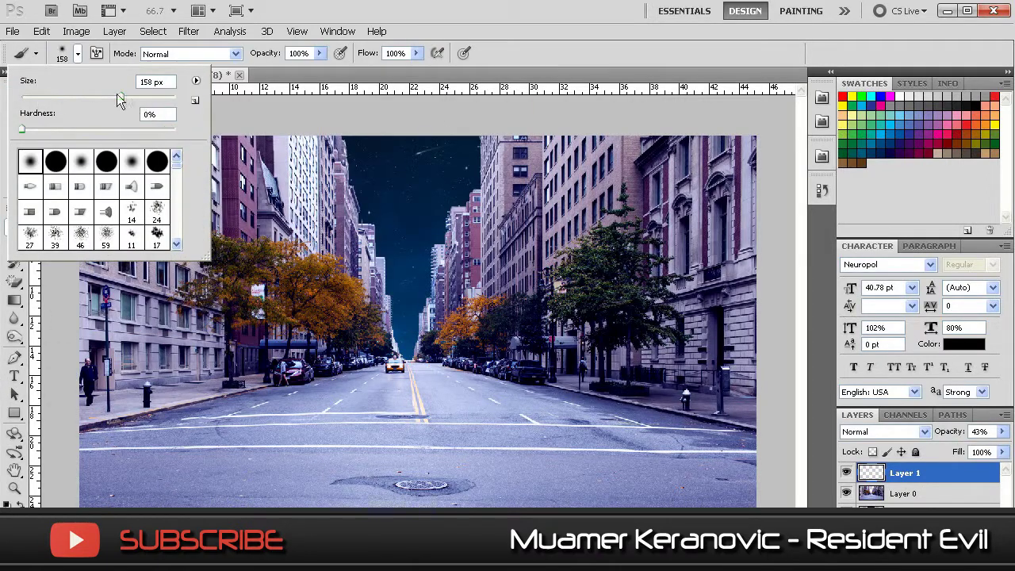
# Darken the photo's edges and lower-left street with a 257 px soft black brush
pyautogui.moveTo(118, 99); pyautogui.dragTo(133, 99)
pyautogui.moveTo(714, 159); pyautogui.dragTo(182, 206)
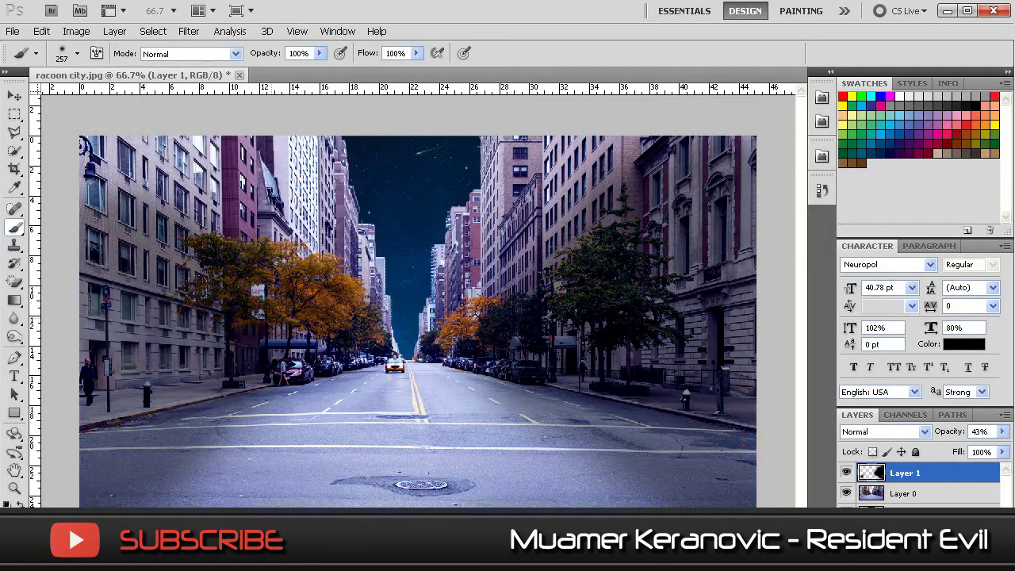
pyautogui.moveTo(190, 476); pyautogui.dragTo(325, 404)
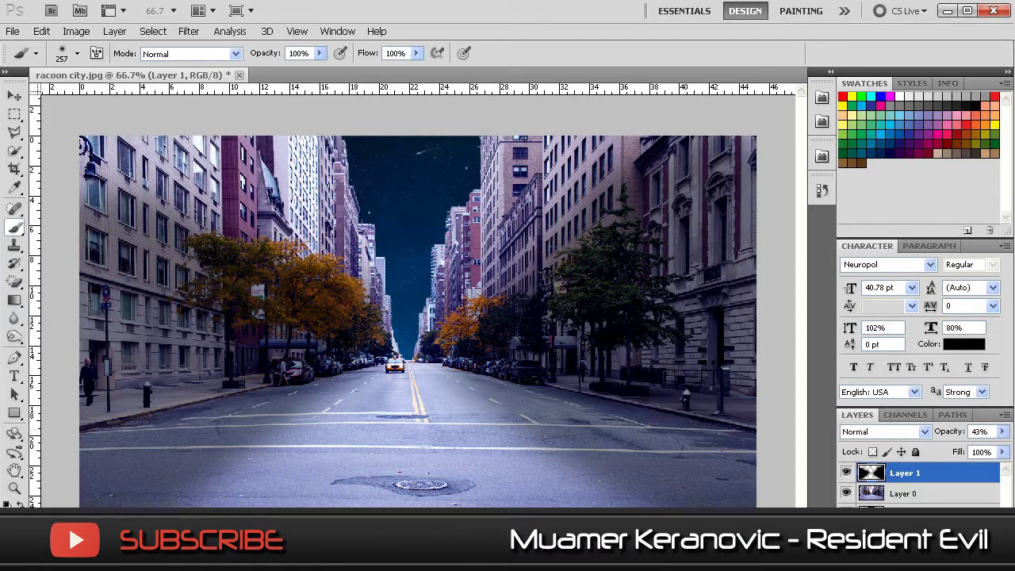
# Paint a white glow over the road, blended in Soft Light at reduced opacity
pyautogui.click(14, 413)
pyautogui.click(471, 74)
pyautogui.moveTo(404, 341)
pyautogui.mouseDown()
pyautogui.moveTo(357, 476)
pyautogui.moveTo(372, 482)
pyautogui.mouseUp()
pyautogui.click(924, 432)
pyautogui.click(896, 290)
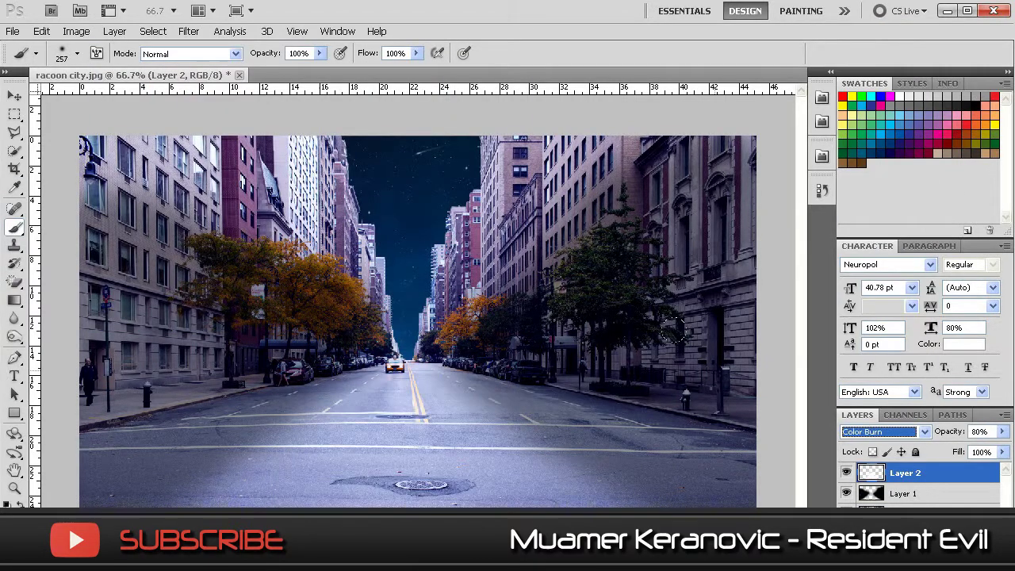
pyautogui.scroll(2, 881, 431)
pyautogui.click(924, 432)
pyautogui.click(873, 234)
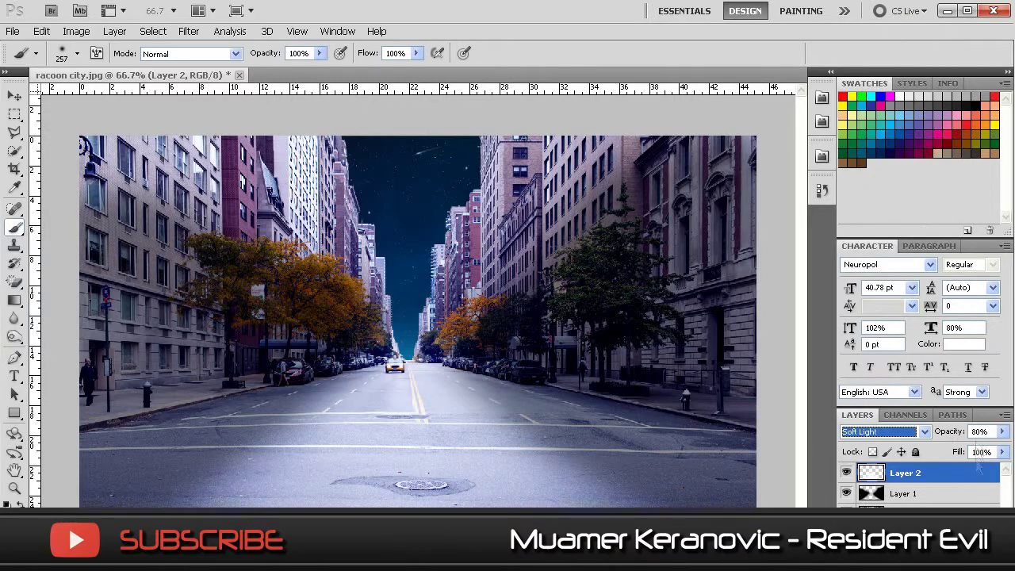
pyautogui.moveTo(969, 452); pyautogui.dragTo(951, 454)
# Paint a faint bright glow into the distant sky at about 17% opacity
pyautogui.click(77, 53)
pyautogui.click(412, 238)
pyautogui.moveTo(1001, 431); pyautogui.dragTo(936, 452)
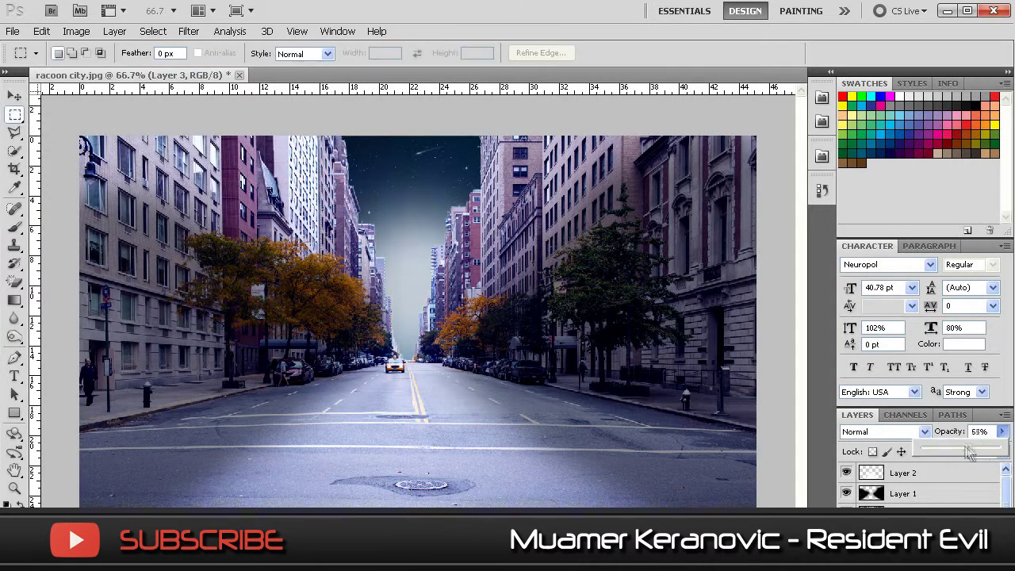
pyautogui.click(13, 30)
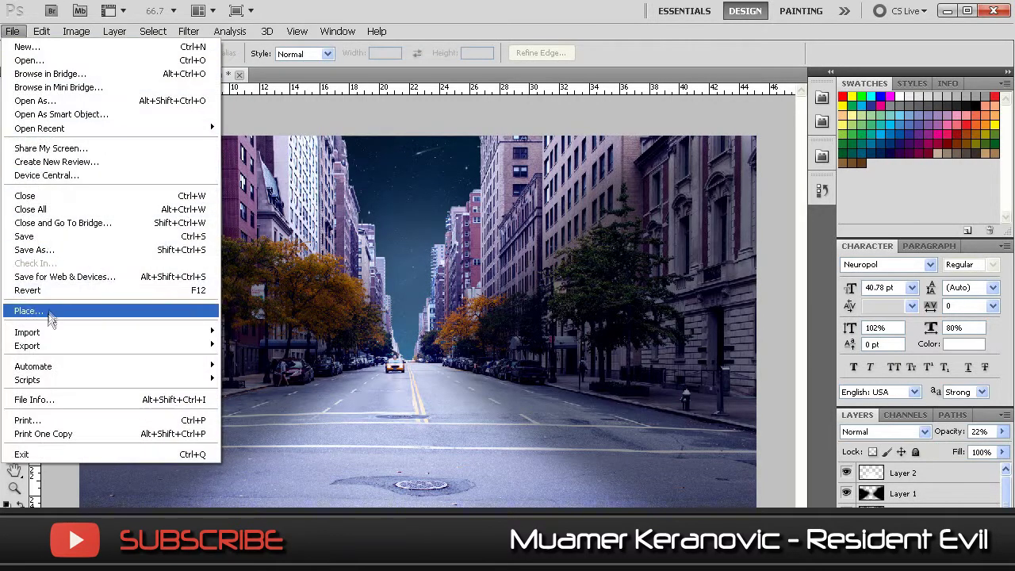
# Place the moon image and shrink it to fit the sky
pyautogui.click(32, 309)
pyautogui.doubleClick(523, 182)
pyautogui.moveTo(396, 181); pyautogui.dragTo(579, 470)
pyautogui.press('v')
pyautogui.press('Return')
# Give the moon layer a pale yellow Inner Glow and Outer Glow
pyautogui.doubleClick(952, 473)
pyautogui.click(536, 338)
pyautogui.click(676, 326)
pyautogui.click(471, 75)
pyautogui.click(536, 321)
pyautogui.click(676, 326)
pyautogui.click(471, 74)
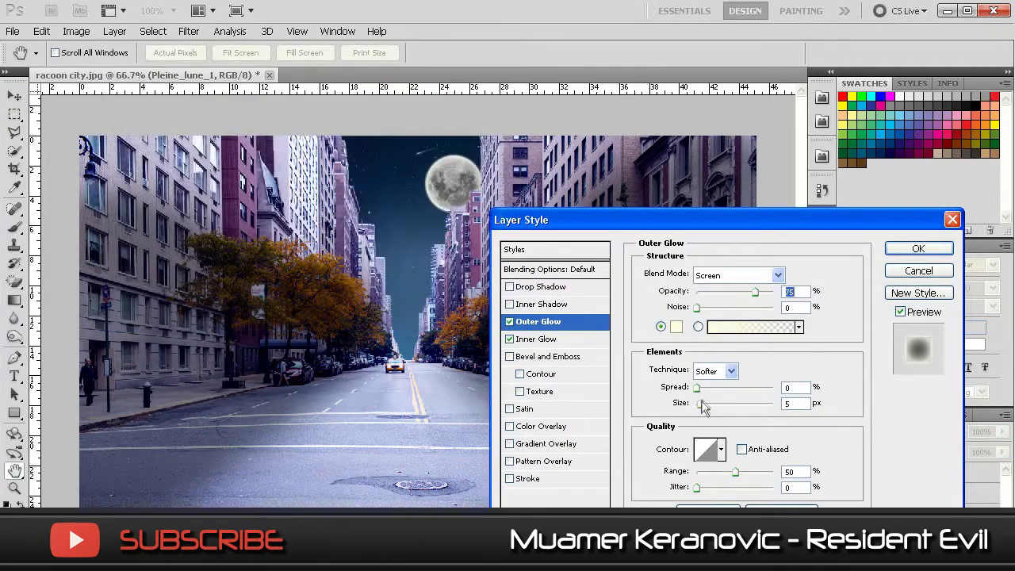
pyautogui.click(908, 250)
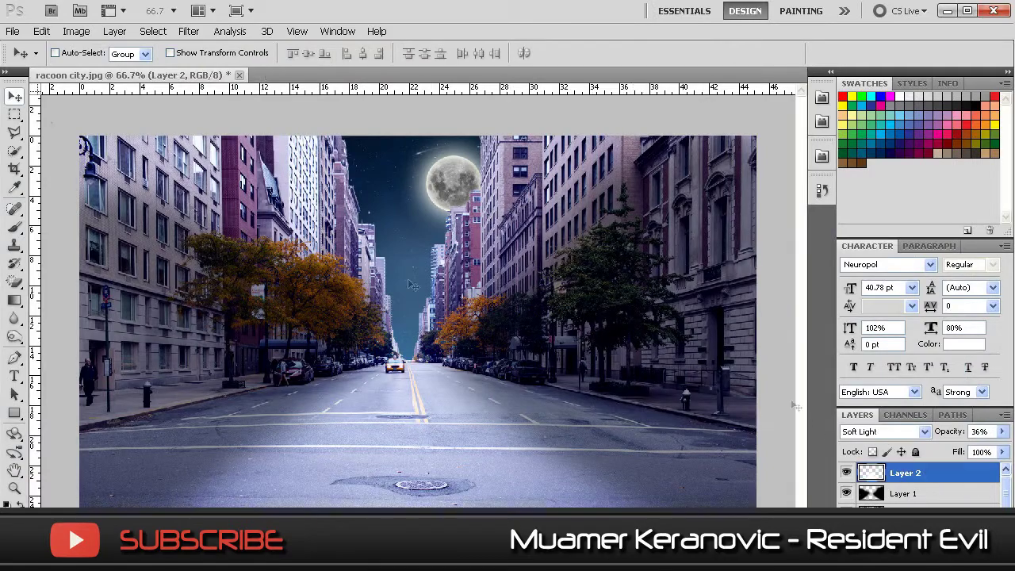
# Bring up the Place dialog again and browse the images folder
pyautogui.click(13, 31)
pyautogui.click(32, 318)
pyautogui.scroll(-3, 418, 222)
pyautogui.scroll(-3, 418, 222)
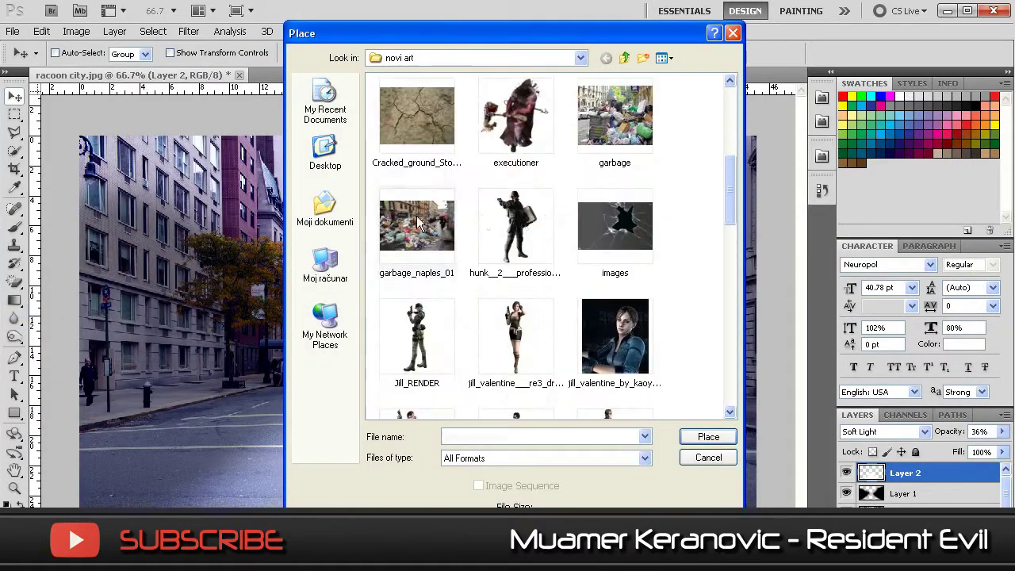
# Place garbage_naples_01 and erase its top with a 97 px soft eraser
pyautogui.doubleClick(418, 222)
pyautogui.press('m')
pyautogui.press('Return')
pyautogui.hotkey('ctrl', '1')
pyautogui.press('b')
pyautogui.click(61, 53)
pyautogui.moveTo(32, 93); pyautogui.dragTo(79, 93)
pyautogui.moveTo(183, 222)
pyautogui.mouseDown()
pyautogui.moveTo(317, 206)
pyautogui.moveTo(555, 238)
pyautogui.moveTo(611, 333)
pyautogui.moveTo(508, 183)
pyautogui.mouseUp()
# Move and resize the garbage heap into the street's lower-left corner
pyautogui.click(15, 95)
pyautogui.moveTo(357, 357); pyautogui.dragTo(135, 429)
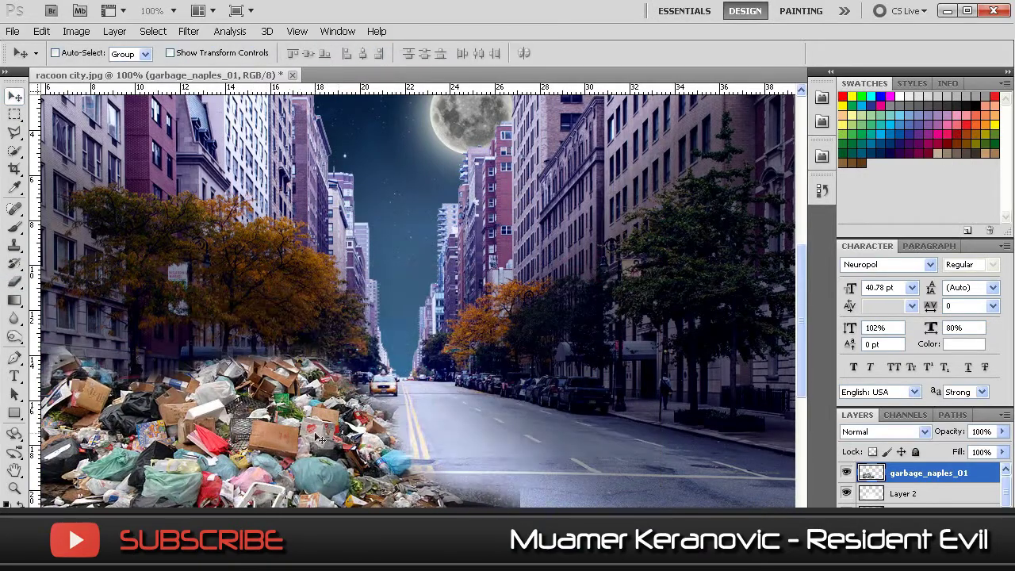
pyautogui.hotkey('ctrl', '-')
pyautogui.hotkey('ctrl', 't')
pyautogui.moveTo(79, 302); pyautogui.dragTo(68, 292)
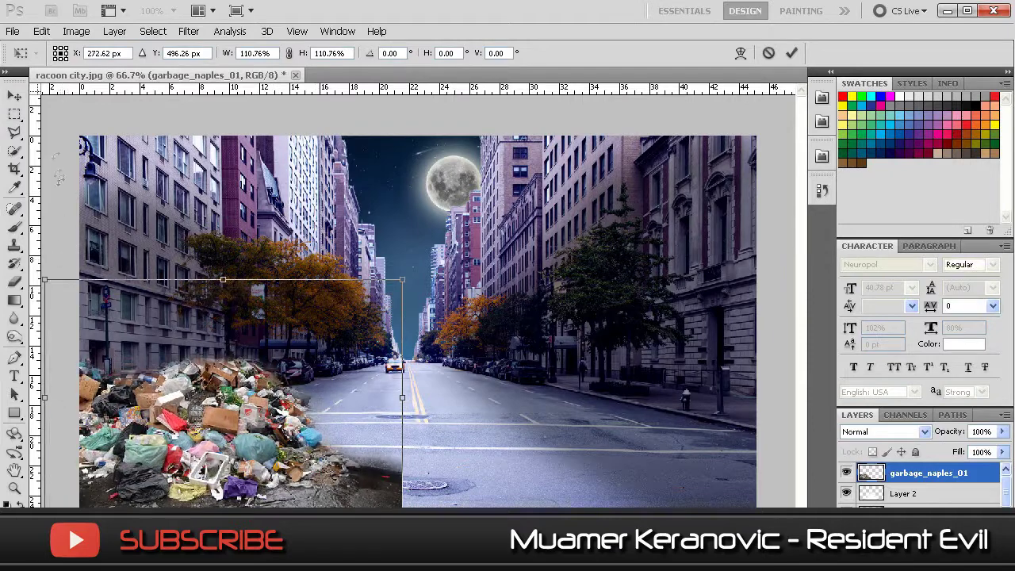
pyautogui.click(15, 114)
pyautogui.press('Return')
# Enlarge the eraser to 172 px and darken the garbage heap to Brightness -112
pyautogui.click(77, 53)
pyautogui.moveTo(111, 101); pyautogui.dragTo(128, 102)
pyautogui.press('Return')
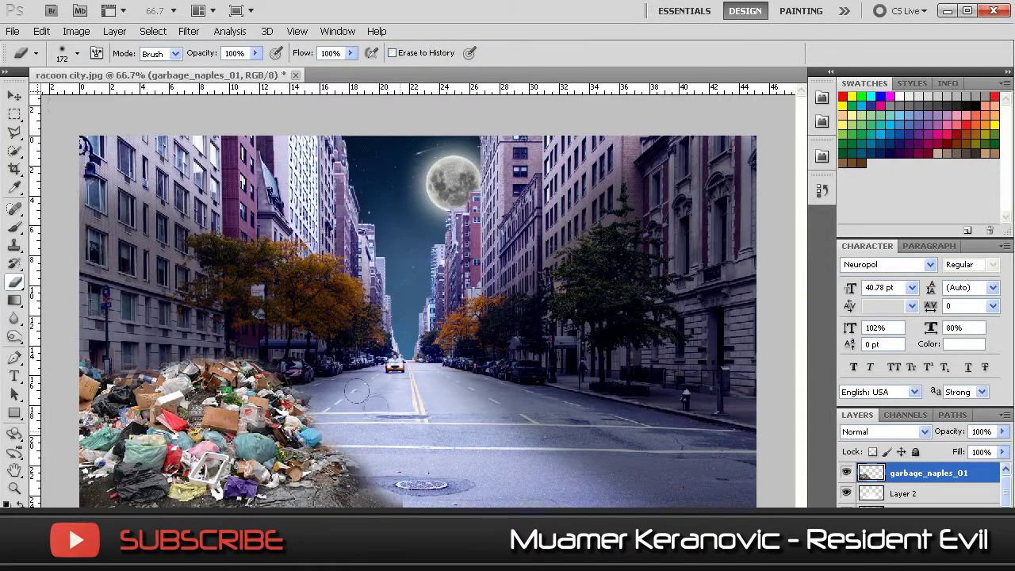
pyautogui.click(76, 31)
pyautogui.click(270, 67)
pyautogui.moveTo(705, 283); pyautogui.dragTo(646, 283)
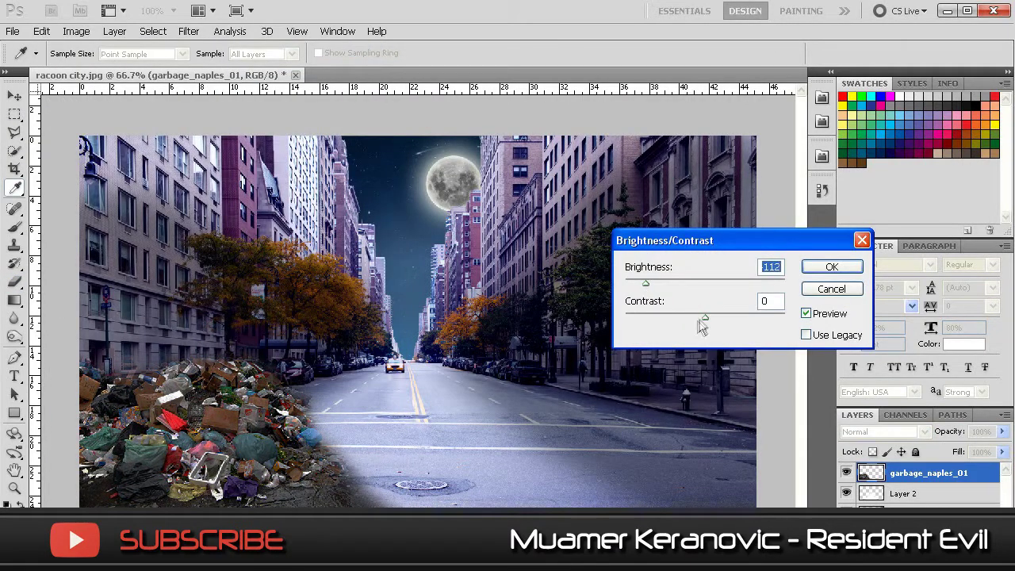
pyautogui.press('Return')
# Apply the pending transform and tint the garbage heap with Color Balance Blue +40
pyautogui.press('v')
pyautogui.hotkey('ctrl', 't')
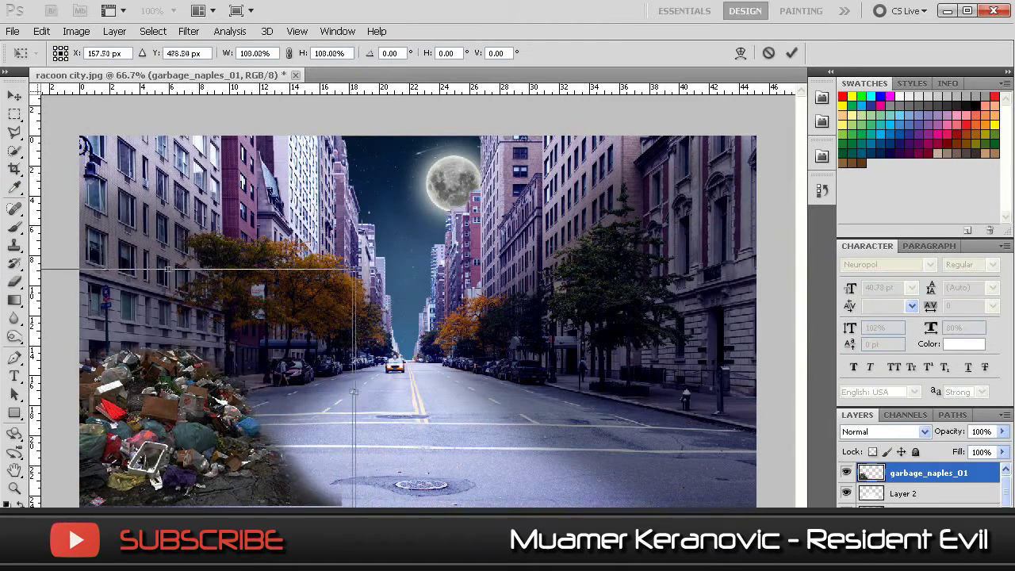
pyautogui.press('m')
pyautogui.click(429, 234)
pyautogui.click(76, 31)
pyautogui.click(254, 176)
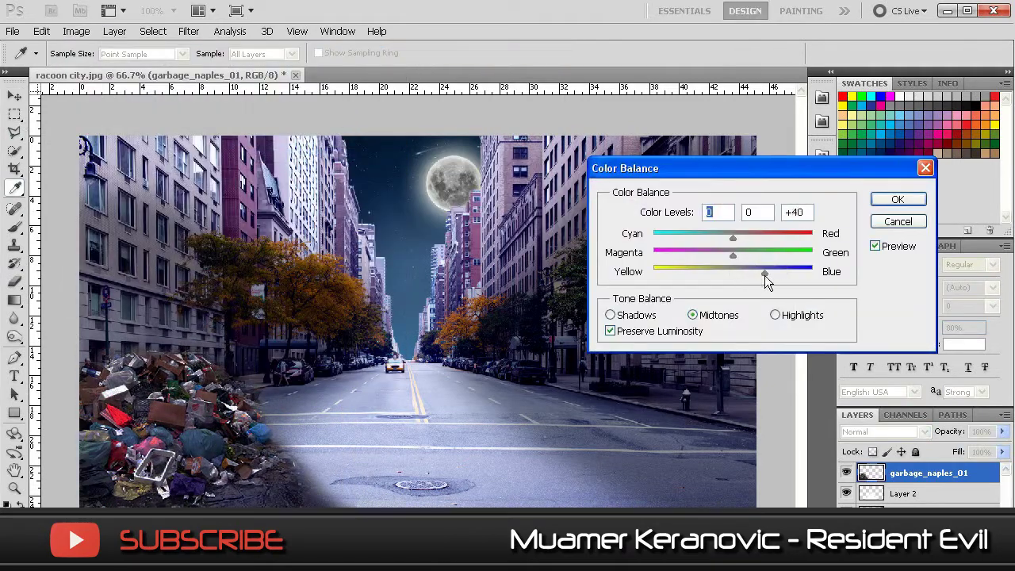
pyautogui.press('Return')
pyautogui.press('m')
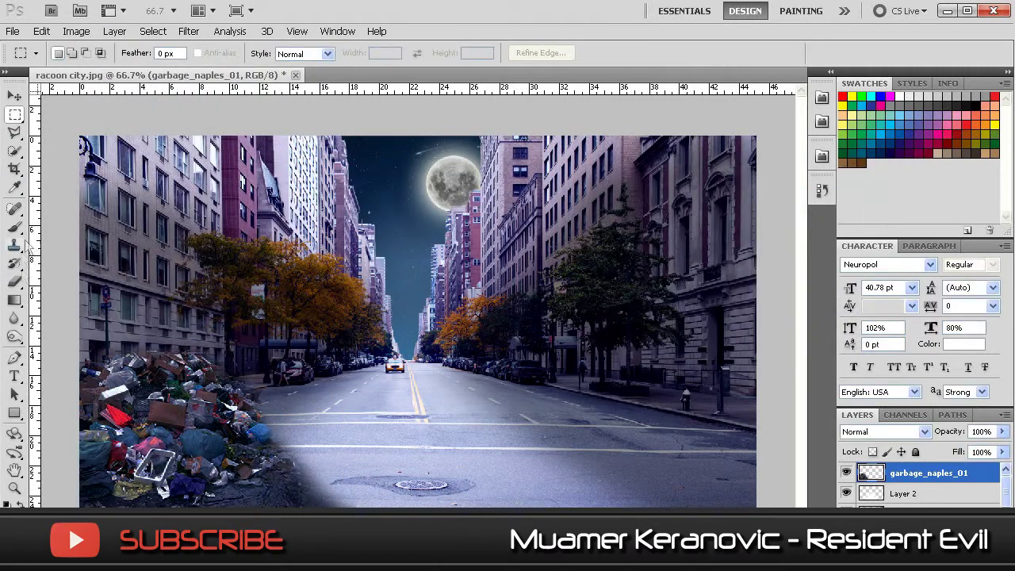
pyautogui.click(12, 31)
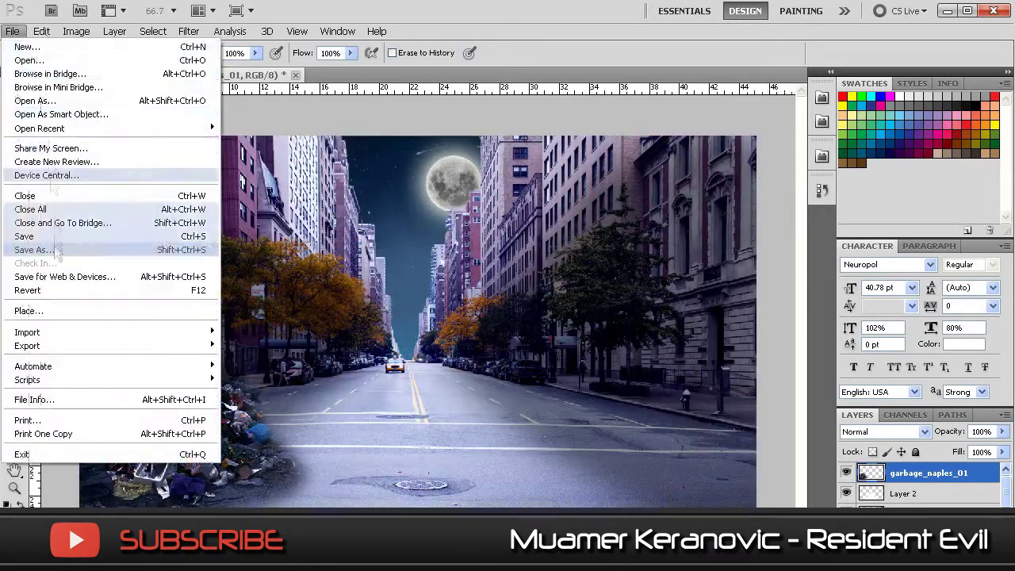
# Place the second garbage image, browsing the files as thumbnails
pyautogui.click(34, 308)
pyautogui.rightClick(665, 205)
pyautogui.click(730, 217)
pyautogui.doubleClick(600, 382)
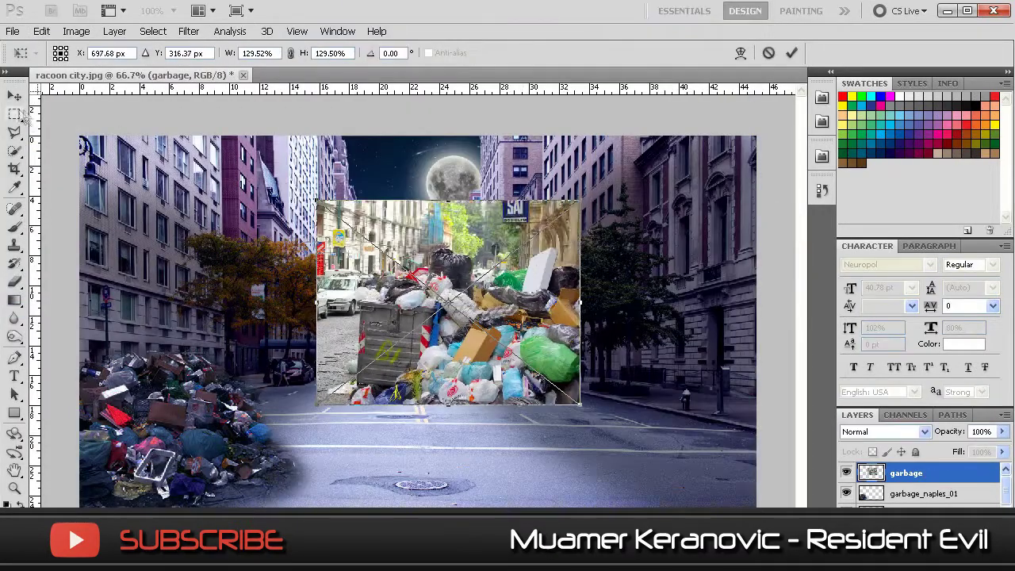
pyautogui.press('Return')
# Turn the traced Pen outline into a selection and delete the garbage photo's background
pyautogui.hotkey('ctrl', '+')
pyautogui.hotkey('ctrl', '+')
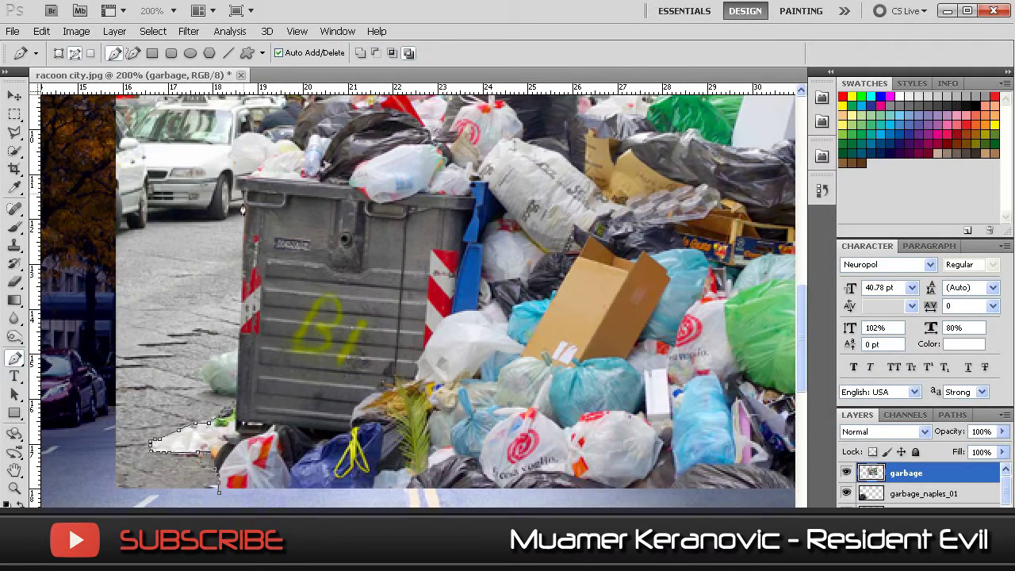
pyautogui.scroll(5, 236, 378)
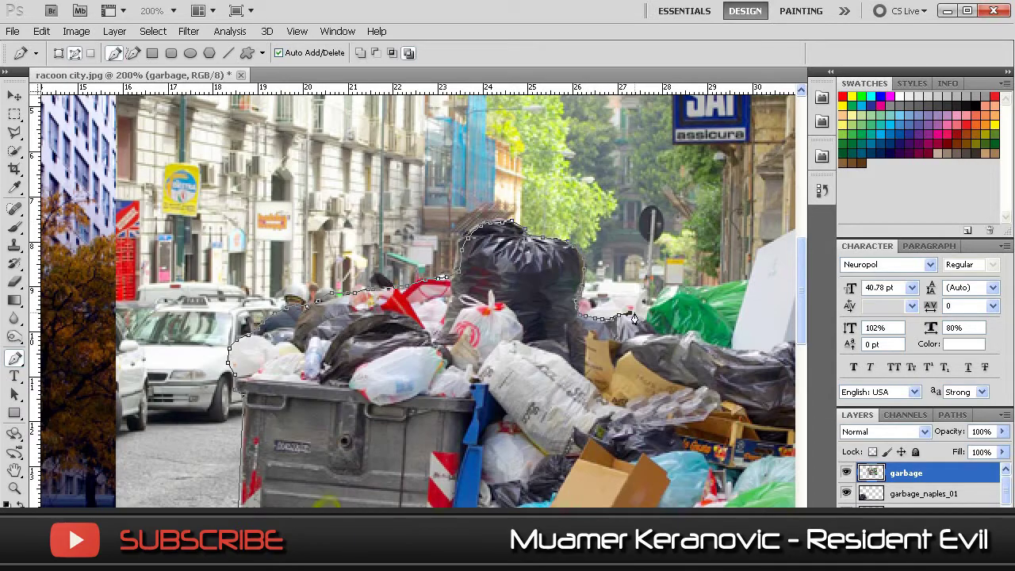
pyautogui.moveTo(793, 293); pyautogui.dragTo(394, 286)
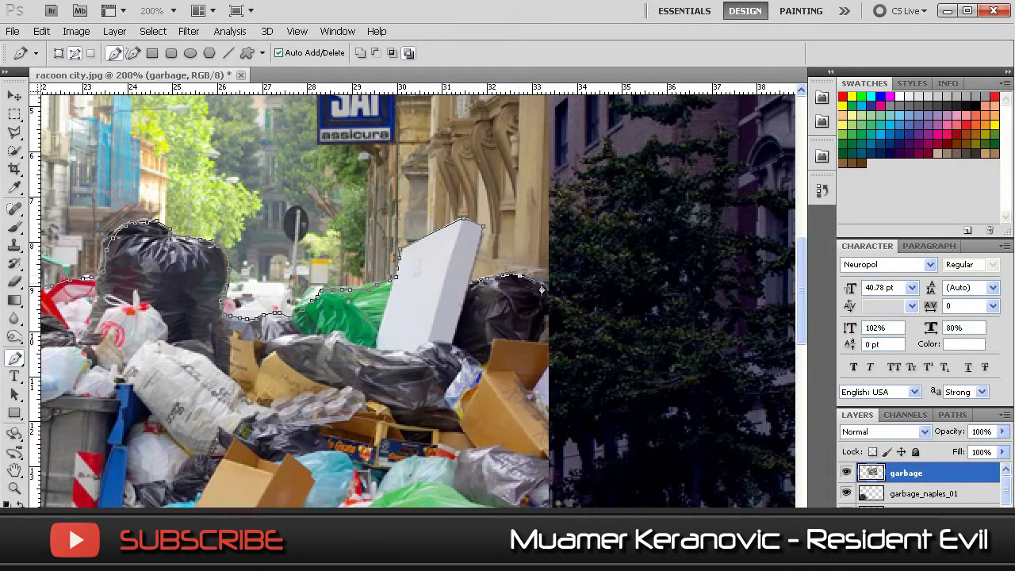
pyautogui.hotkey('ctrl', '0')
pyautogui.press('Return')
pyautogui.press('Delete')
# Move the cut-out garbage pile to the lower-right corner and apply Color Balance
pyautogui.press('v')
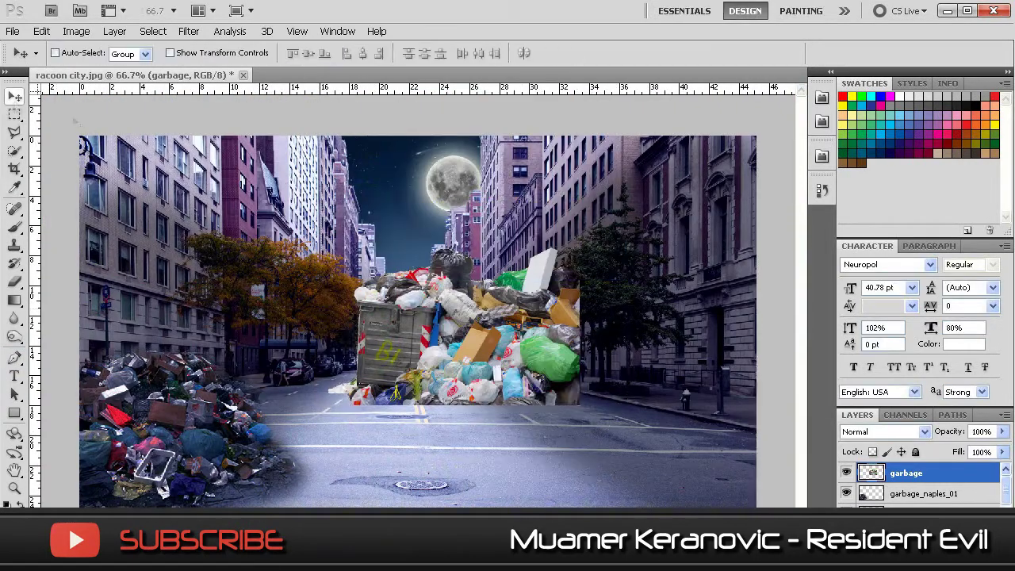
pyautogui.hotkey('ctrl', '-')
pyautogui.moveTo(455, 325); pyautogui.dragTo(611, 408)
pyautogui.click(76, 31)
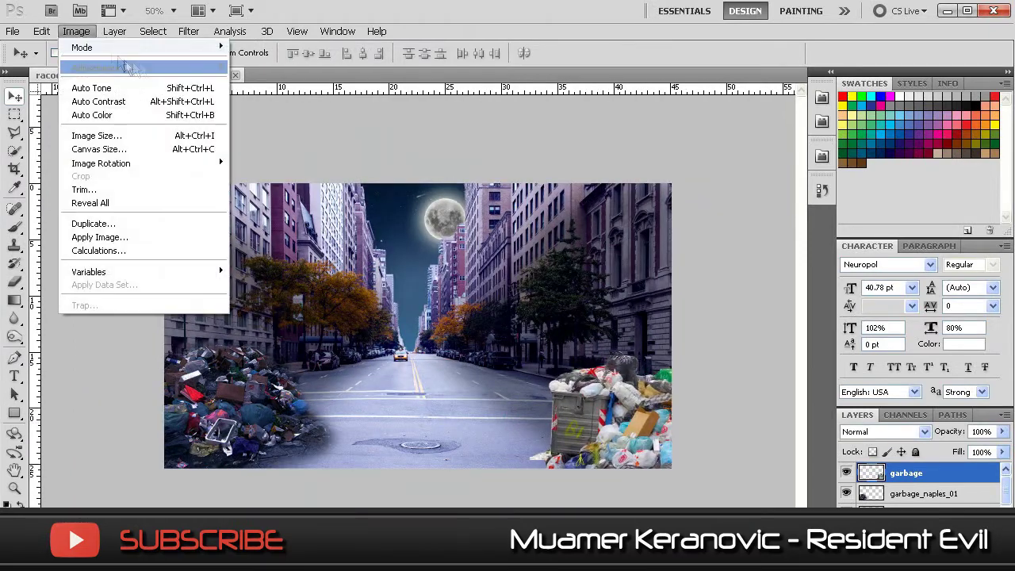
pyautogui.moveTo(130, 68)
pyautogui.click(270, 155)
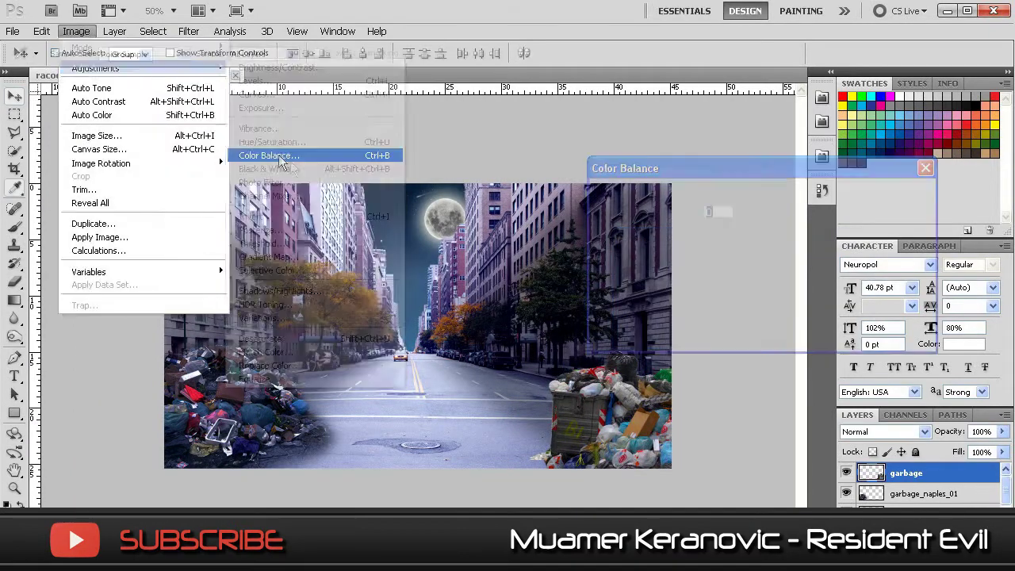
pyautogui.click(897, 199)
pyautogui.press('v')
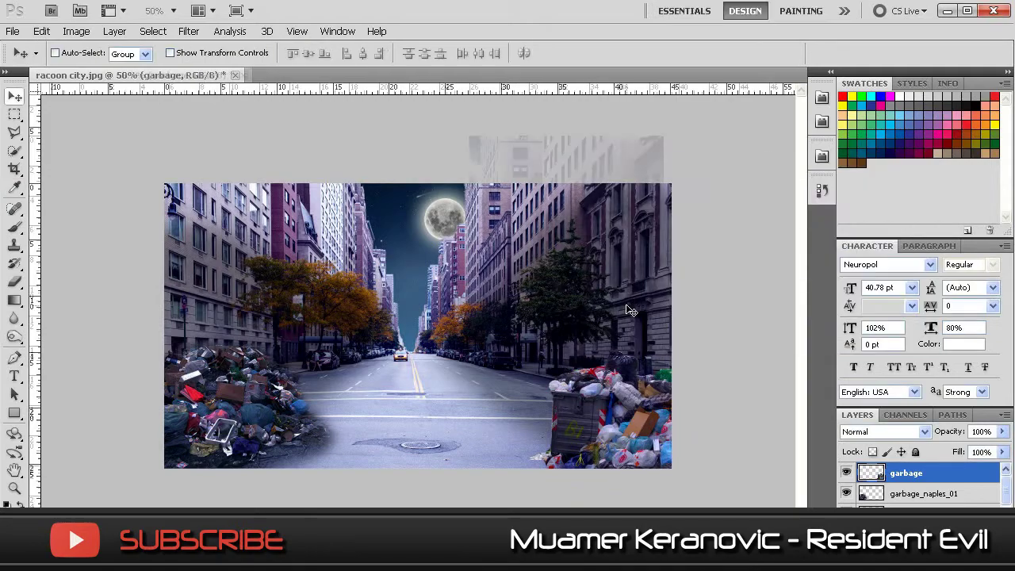
pyautogui.hotkey('ctrl', '+')
# Bring up the Place dialog again with the files shown as thumbnails
pyautogui.click(13, 31)
pyautogui.click(32, 302)
pyautogui.rightClick(639, 370)
pyautogui.click(755, 379)
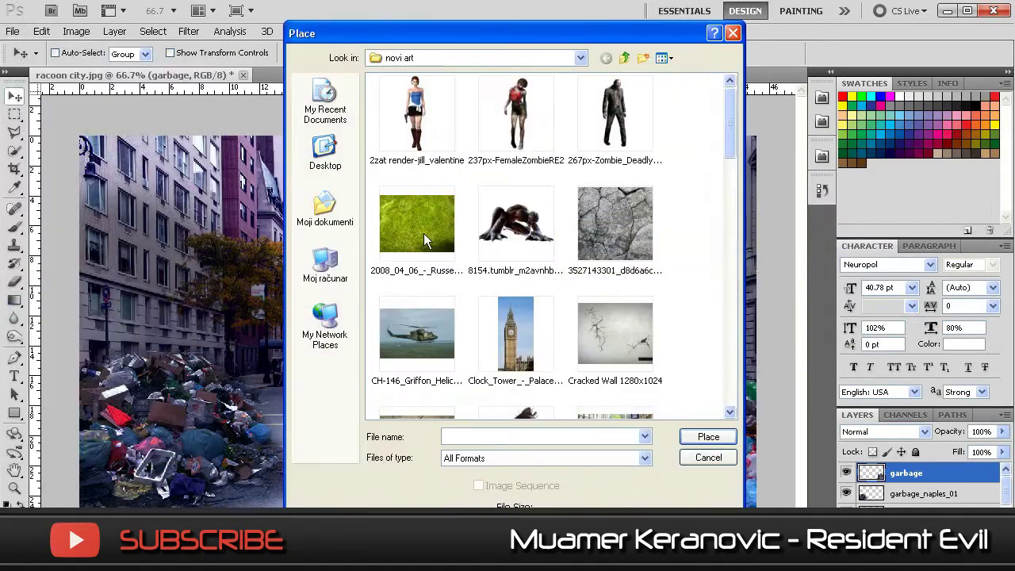
# Place the moss texture and distort it into a road-shaped perspective trapezoid
pyautogui.doubleClick(421, 226)
pyautogui.press('m')
pyautogui.press('Return')
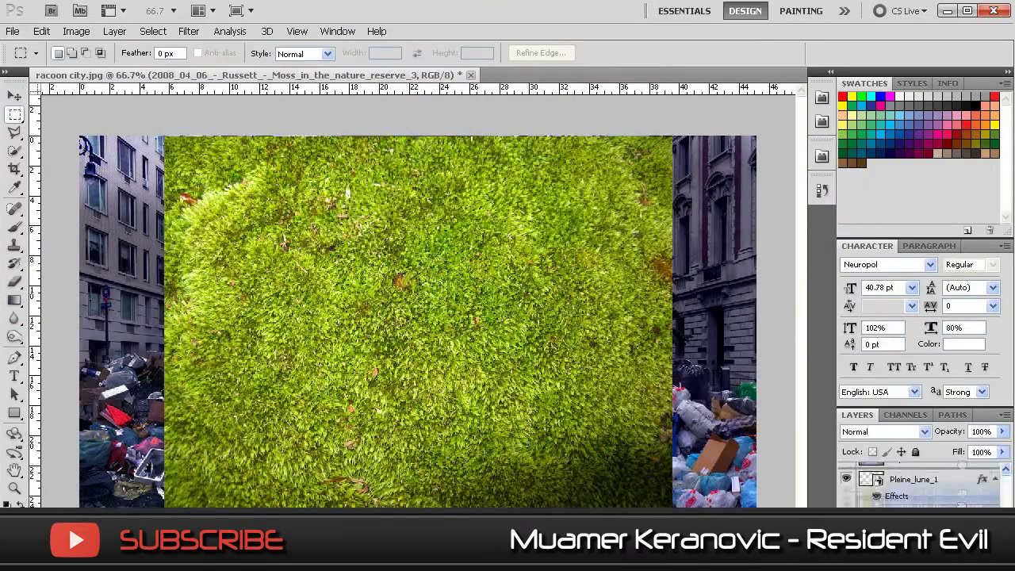
pyautogui.hotkey('ctrl', 't')
pyautogui.moveTo(658, 140)
pyautogui.mouseDown()
pyautogui.moveTo(516, 247)
pyautogui.moveTo(461, 367)
pyautogui.mouseUp()
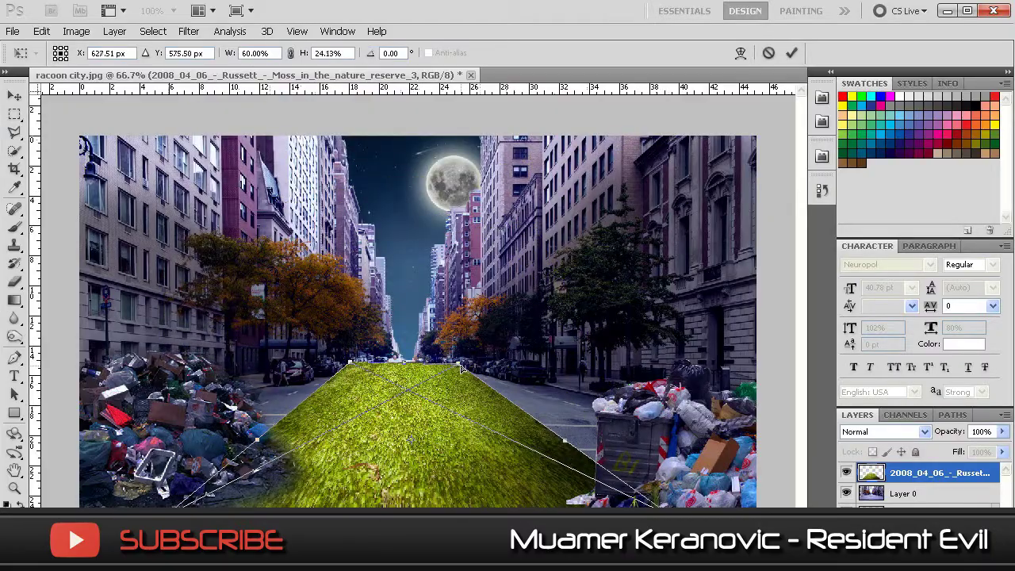
pyautogui.press('m')
pyautogui.press('Return')
# Hide the moss at the road's bottom centre and blend it with Darker Color
pyautogui.press('b')
pyautogui.moveTo(418, 472); pyautogui.dragTo(497, 472)
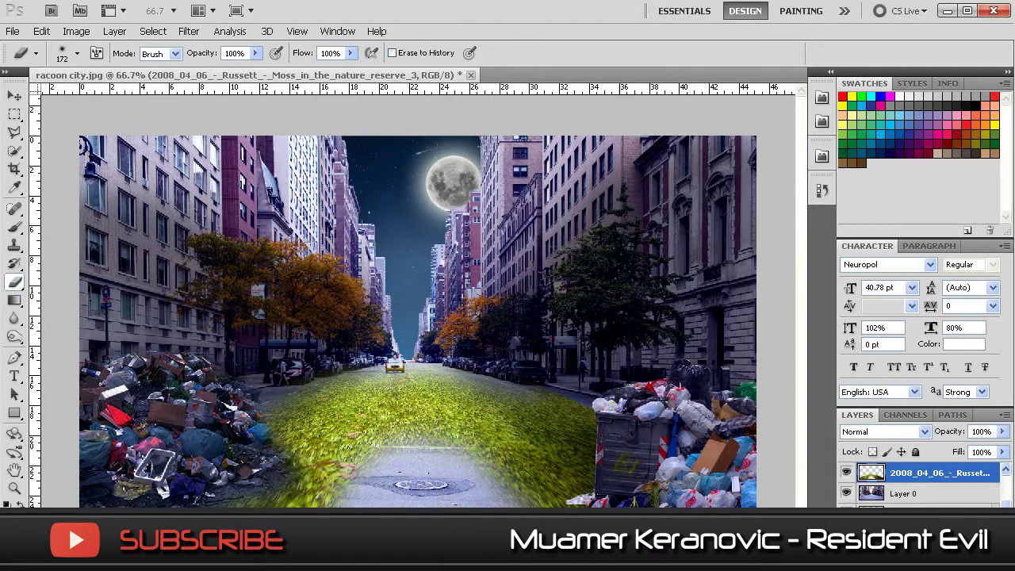
pyautogui.click(924, 431)
pyautogui.click(880, 131)
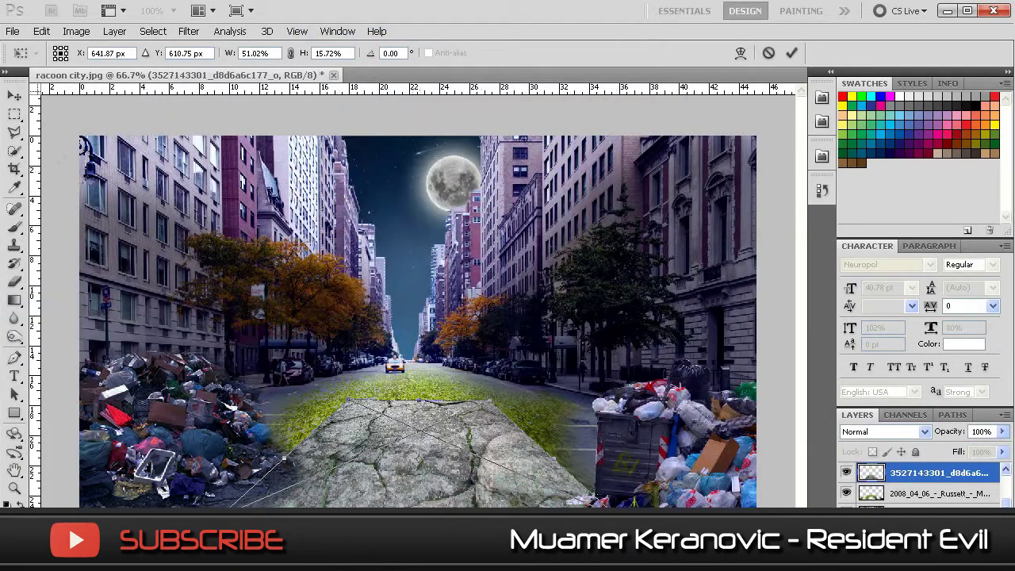
# Place the Big Ben clock tower image small at the street's far end
pyautogui.click(13, 31)
pyautogui.click(44, 310)
pyautogui.rightClick(653, 217)
pyautogui.click(583, 228)
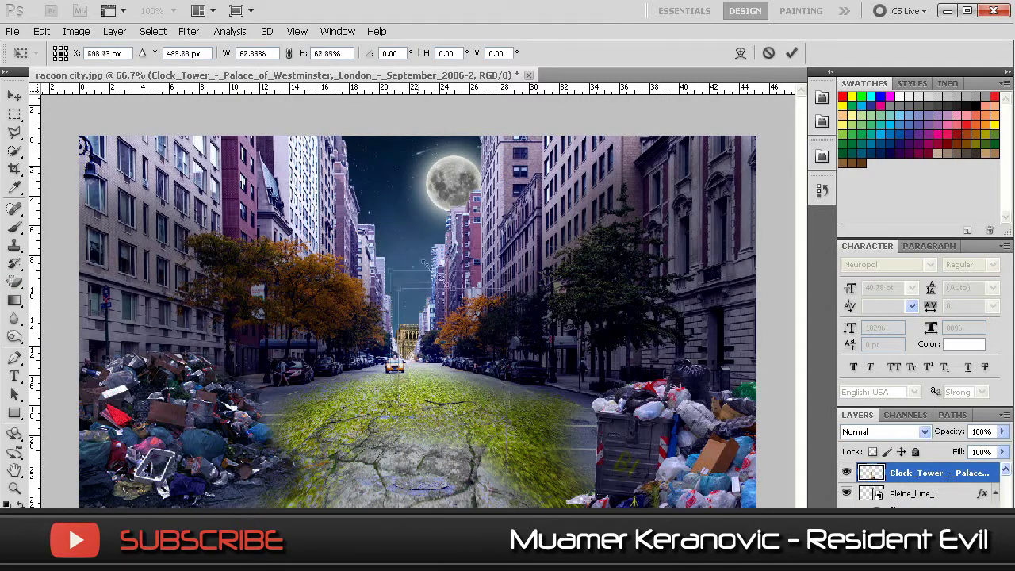
pyautogui.press('m')
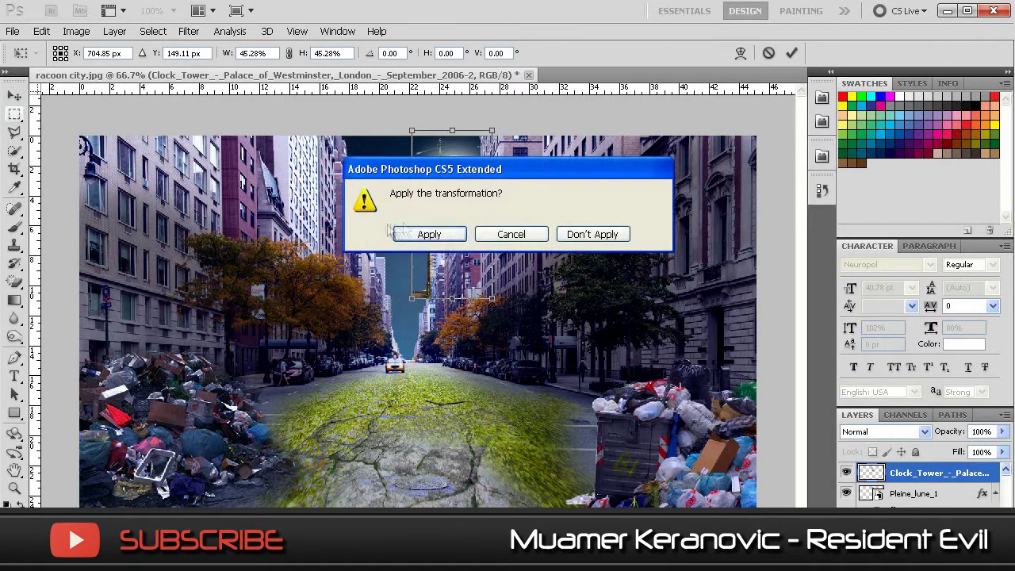
pyautogui.press('Return')
# Tone the clock tower with Brightness/Contrast and Color Balance to match the scene
pyautogui.click(76, 30)
pyautogui.click(270, 63)
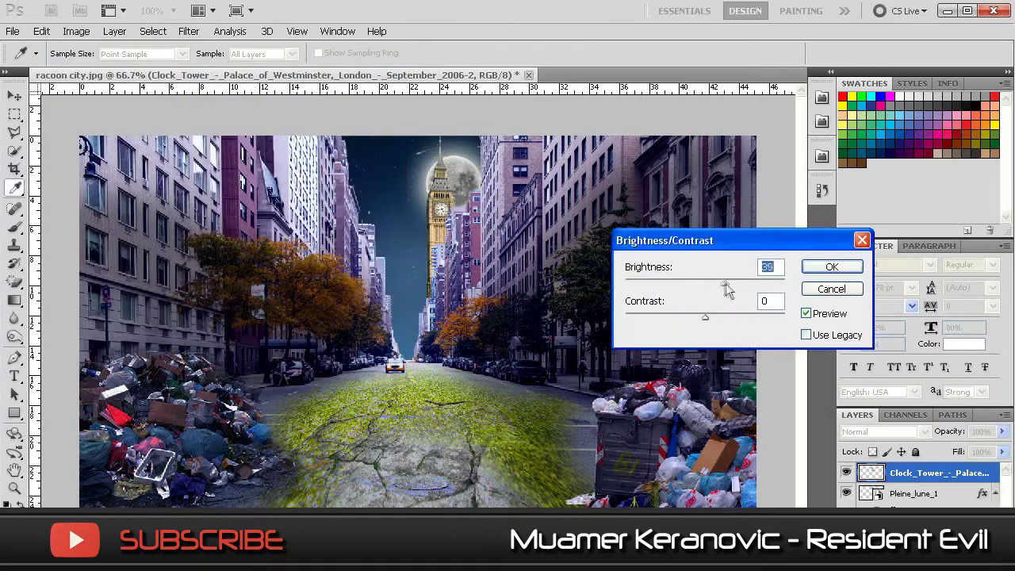
pyautogui.press('Return')
pyautogui.hotkey('ctrl', 'b')
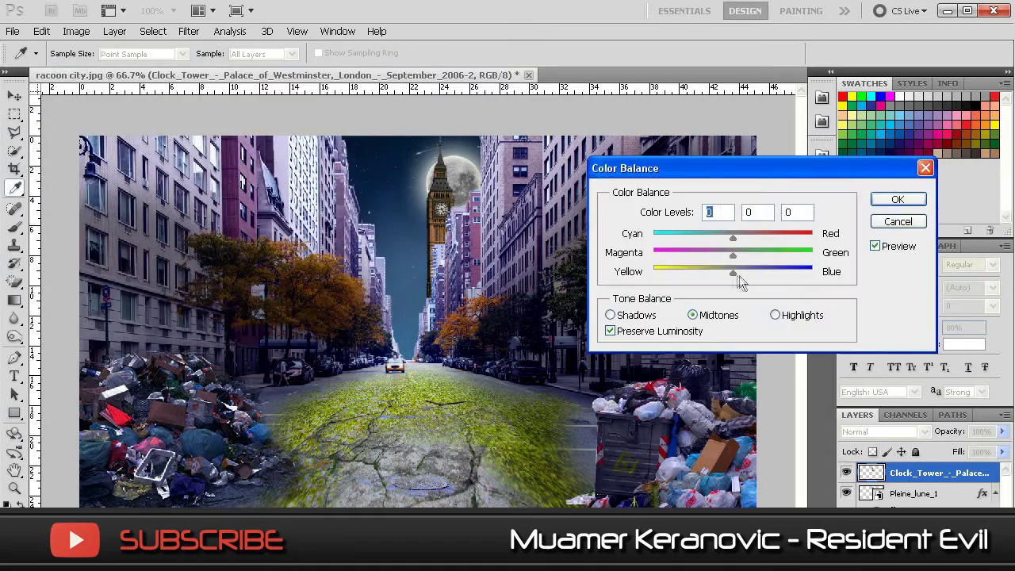
pyautogui.press('Return')
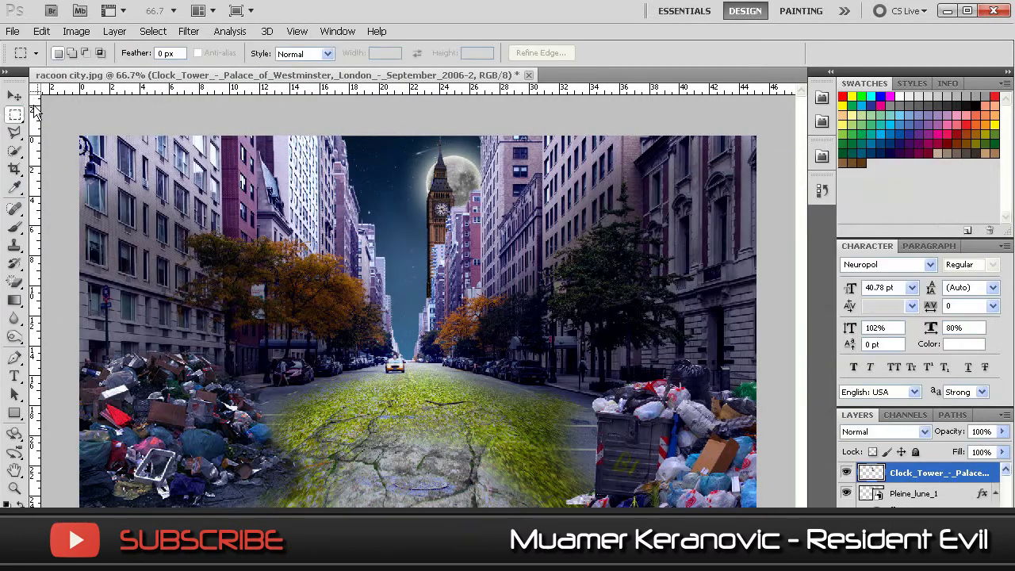
# Bring up the Place dialog again with the files shown as thumbnails
pyautogui.click(13, 31)
pyautogui.click(39, 307)
pyautogui.rightClick(816, 277)
pyautogui.click(861, 283)
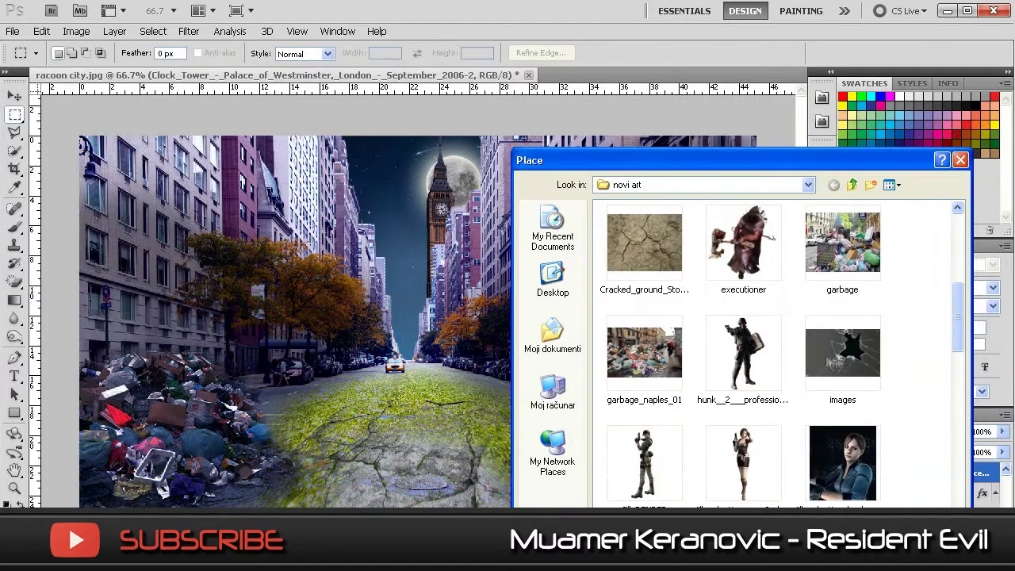
# Place the shattered-glass image and distort it into a wedge above the street
pyautogui.doubleClick(843, 353)
pyautogui.press('Return')
pyautogui.hotkey('ctrl', 't')
pyautogui.moveTo(493, 279); pyautogui.dragTo(416, 301)
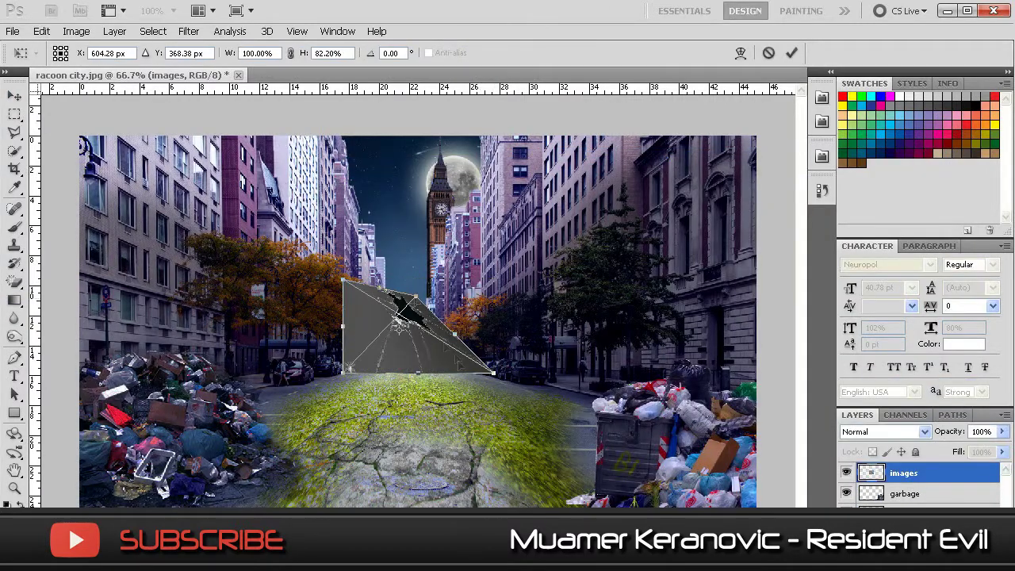
pyautogui.press('v')
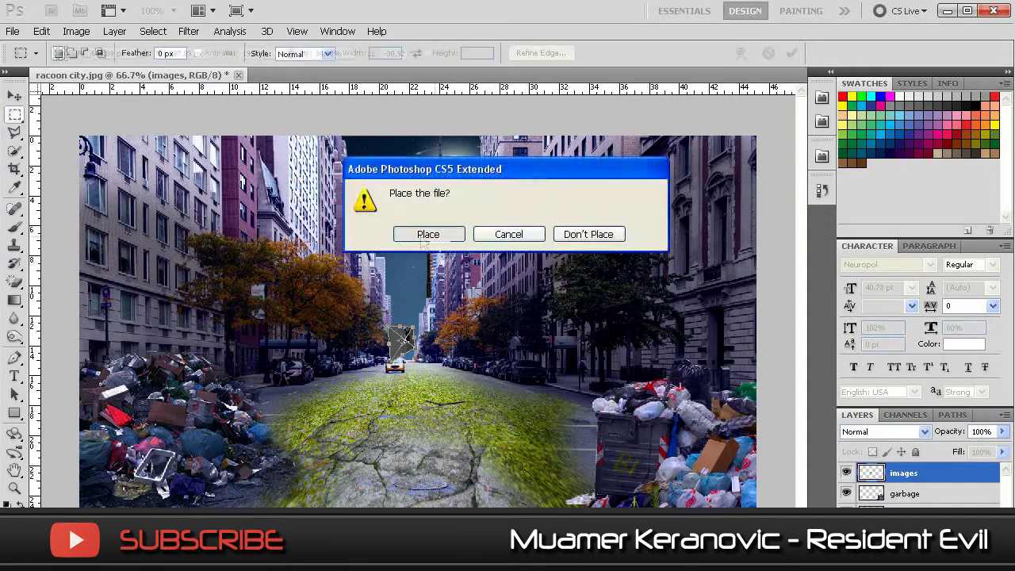
pyautogui.press('Return')
pyautogui.click(885, 431)
# Set the glass layer to Screen blending and soft-erase its edges
pyautogui.click(872, 143)
pyautogui.press('e')
pyautogui.click(144, 315)
pyautogui.click(465, 243)
pyautogui.click(77, 54)
pyautogui.press('Return')
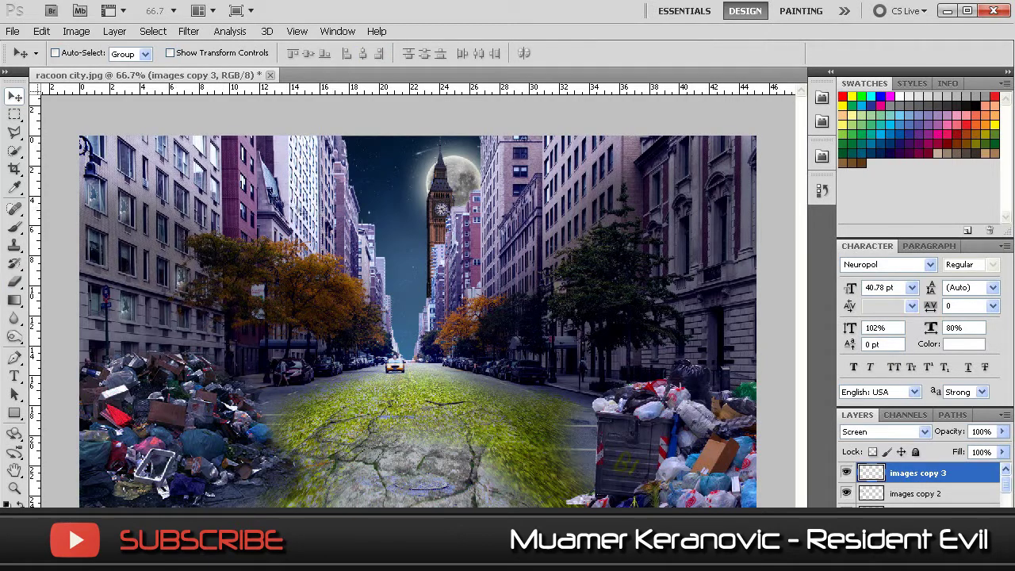
# Place the Mr X render and scale it to walk down the middle of the street
pyautogui.click(13, 31)
pyautogui.click(47, 313)
pyautogui.scroll(-5, 808, 429)
pyautogui.scroll(-3, 807, 428)
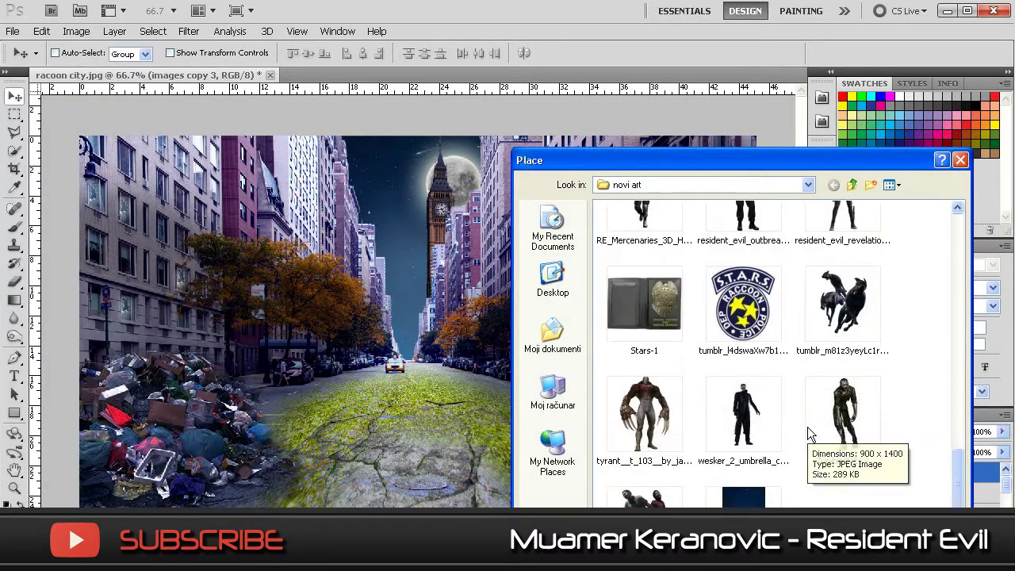
pyautogui.scroll(-3, 807, 426)
pyautogui.doubleClick(808, 426)
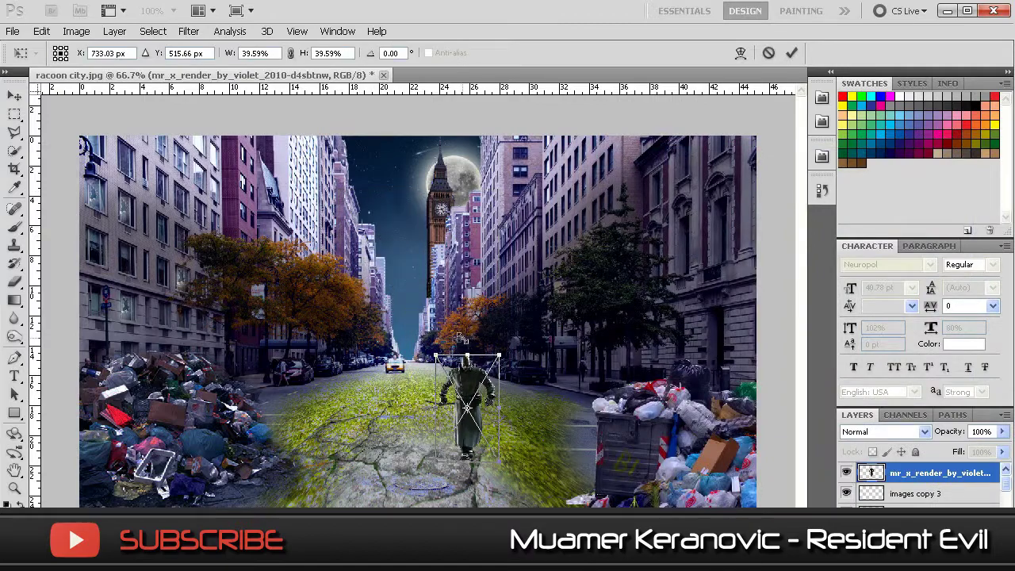
pyautogui.press('Return')
pyautogui.hotkey('ctrl', 't')
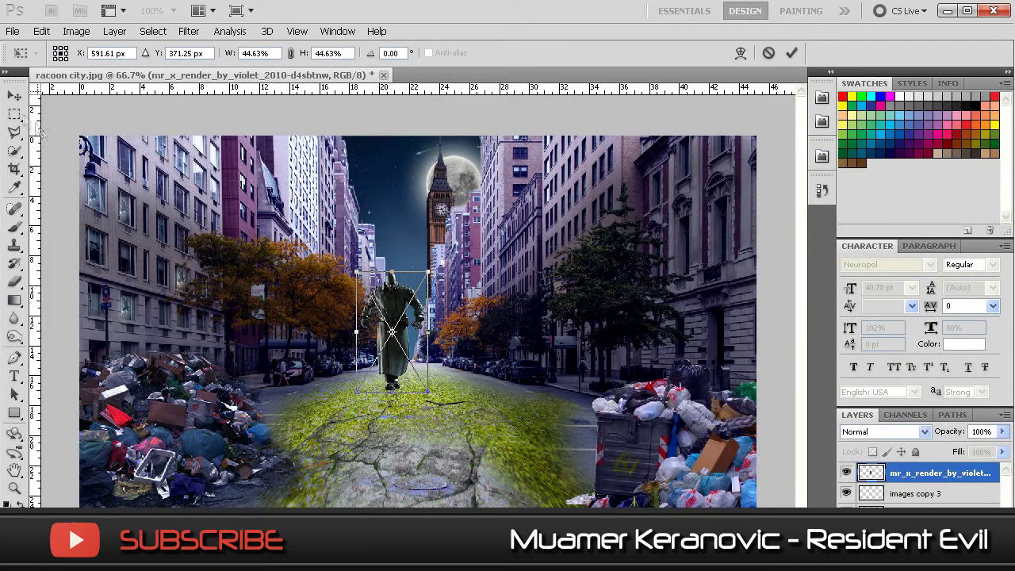
pyautogui.press('Return')
pyautogui.click(12, 31)
pyautogui.click(24, 310)
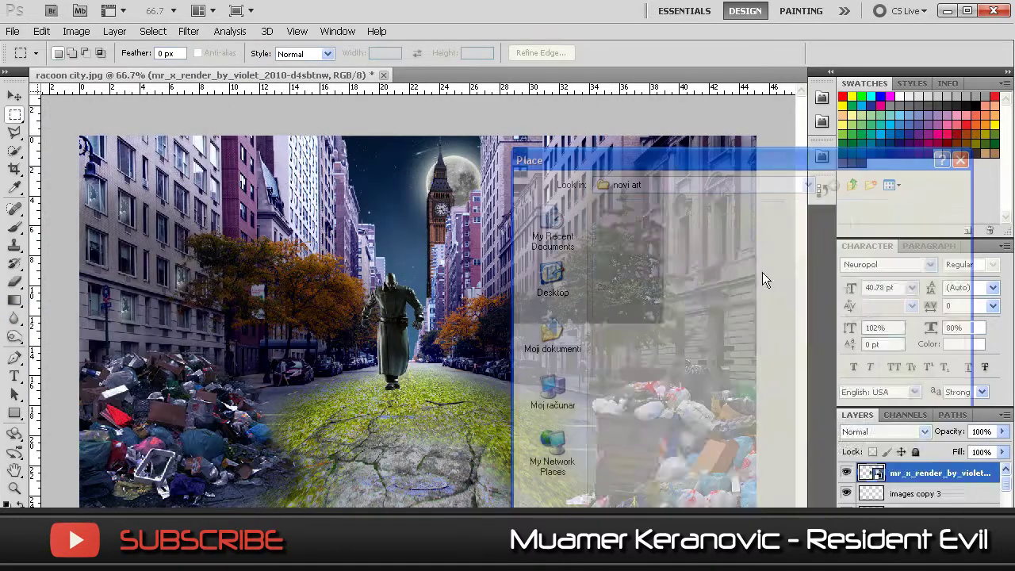
# Add the first zombie without its white background, scaled small by the right sidewalk
pyautogui.press('w')
pyautogui.click(415, 233)
pyautogui.hotkey('ctrl', 't')
pyautogui.moveTo(482, 168); pyautogui.dragTo(474, 345)
pyautogui.press('v')
pyautogui.press('Return')
pyautogui.moveTo(450, 420)
pyautogui.mouseDown()
pyautogui.moveTo(482, 347)
pyautogui.moveTo(608, 354)
pyautogui.mouseUp()
pyautogui.hotkey('ctrl', 't')
pyautogui.press('m')
pyautogui.press('Return')
# Lower the brightness of the zombie and the Mr X layer with Brightness/Contrast
pyautogui.click(77, 31)
pyautogui.click(293, 69)
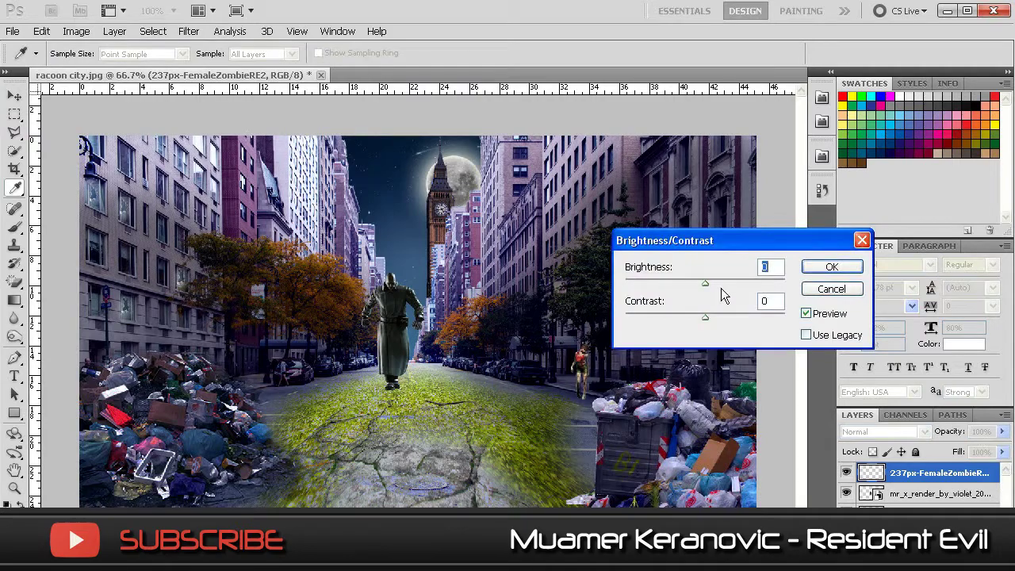
pyautogui.click(832, 289)
pyautogui.click(940, 493)
pyautogui.click(76, 31)
pyautogui.click(285, 68)
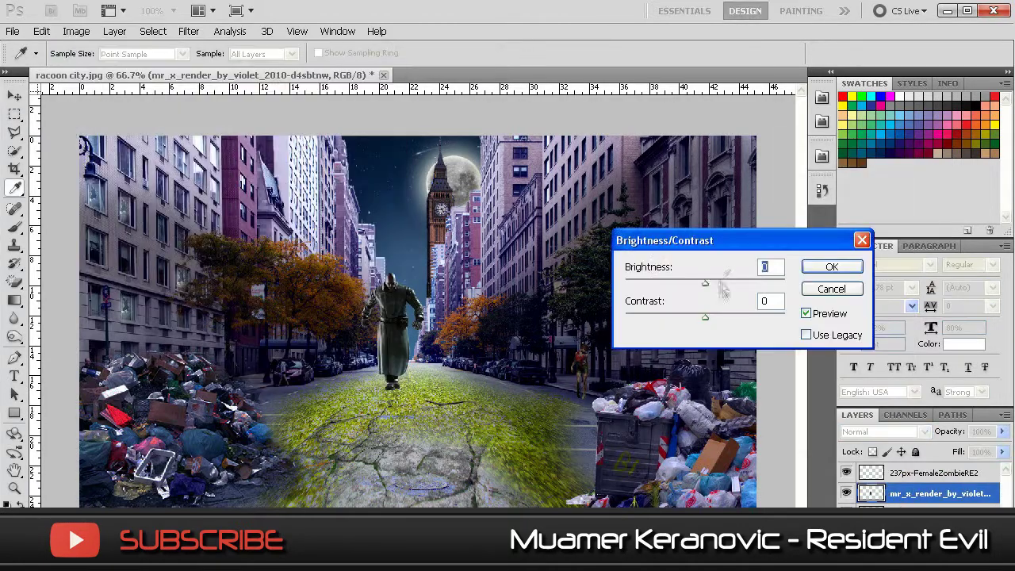
pyautogui.click(832, 267)
# Place the Deadly Silence zombie, erase its white background, and shrink it on the left
pyautogui.click(12, 31)
pyautogui.click(79, 302)
pyautogui.doubleClick(843, 230)
pyautogui.click(15, 282)
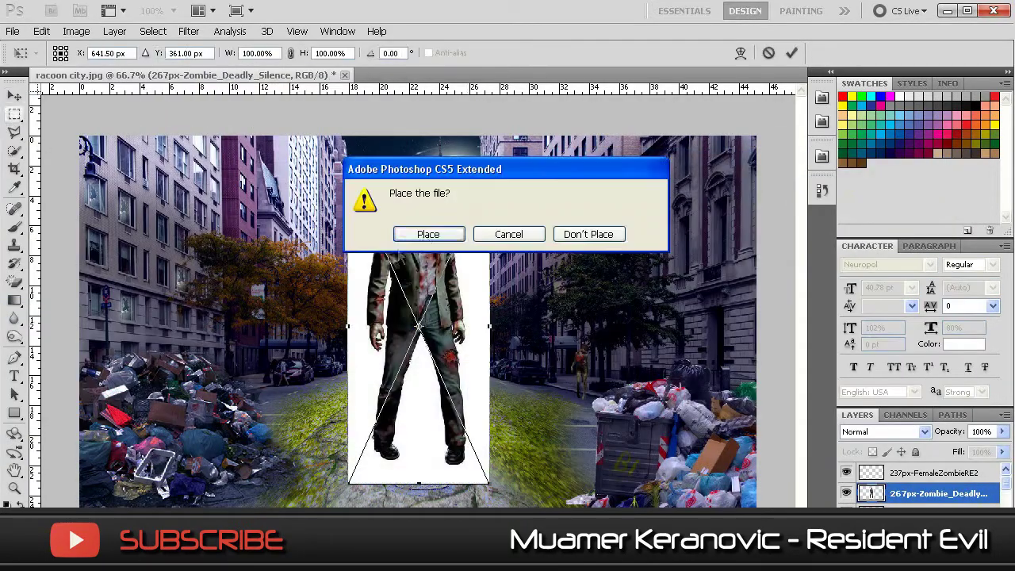
pyautogui.click(426, 234)
pyautogui.click(380, 238)
pyautogui.hotkey('ctrl', 't')
pyautogui.moveTo(349, 168); pyautogui.dragTo(428, 361)
pyautogui.press('Return')
pyautogui.press('v')
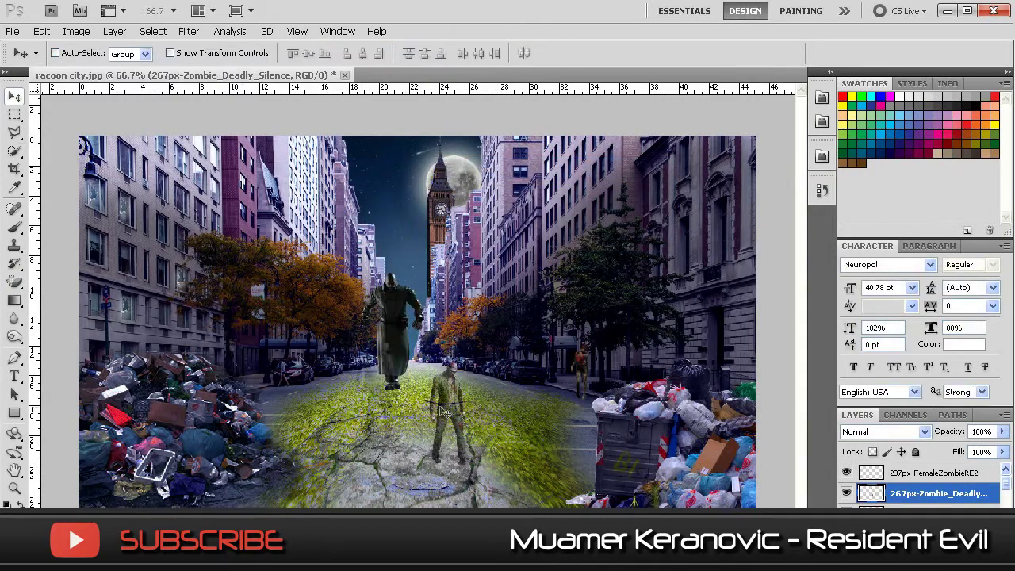
pyautogui.hotkey('ctrl', 't')
pyautogui.moveTo(237, 314); pyautogui.dragTo(248, 343)
# Darken the left zombie to brightness -97
pyautogui.click(76, 31)
pyautogui.click(414, 233)
pyautogui.click(285, 68)
pyautogui.click(832, 266)
pyautogui.click(12, 31)
pyautogui.click(47, 303)
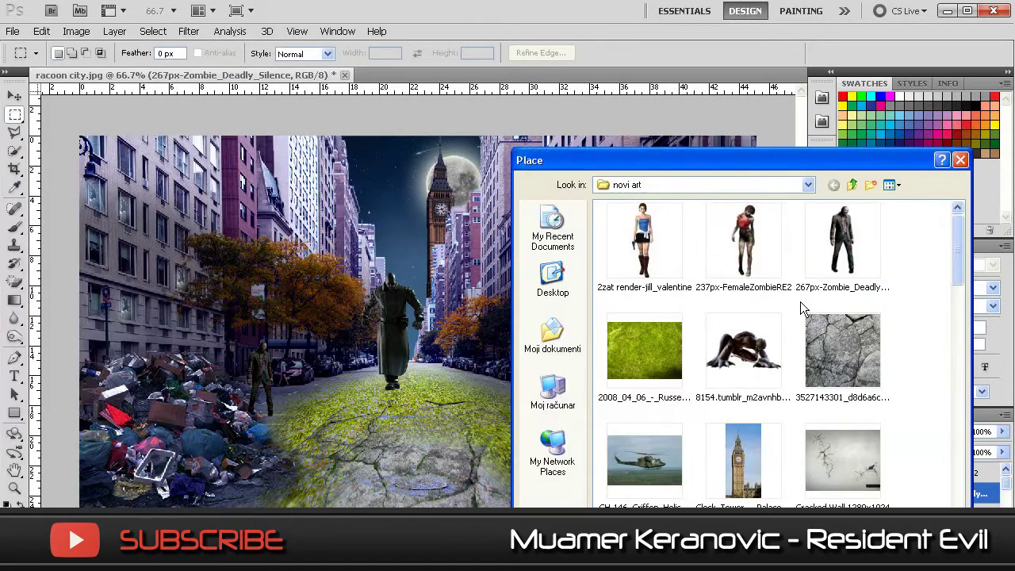
# Place the crouching creature, then rotate, shrink and move it onto the right wall
pyautogui.doubleClick(755, 344)
pyautogui.press('e')
pyautogui.press('Return')
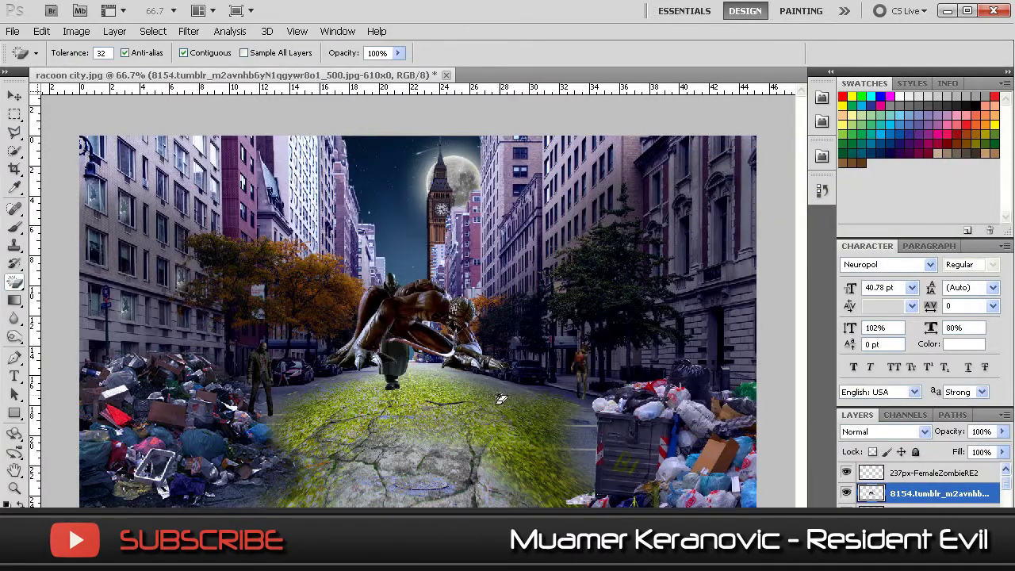
pyautogui.hotkey('ctrl', 't')
pyautogui.moveTo(413, 333); pyautogui.dragTo(674, 226)
pyautogui.click(14, 114)
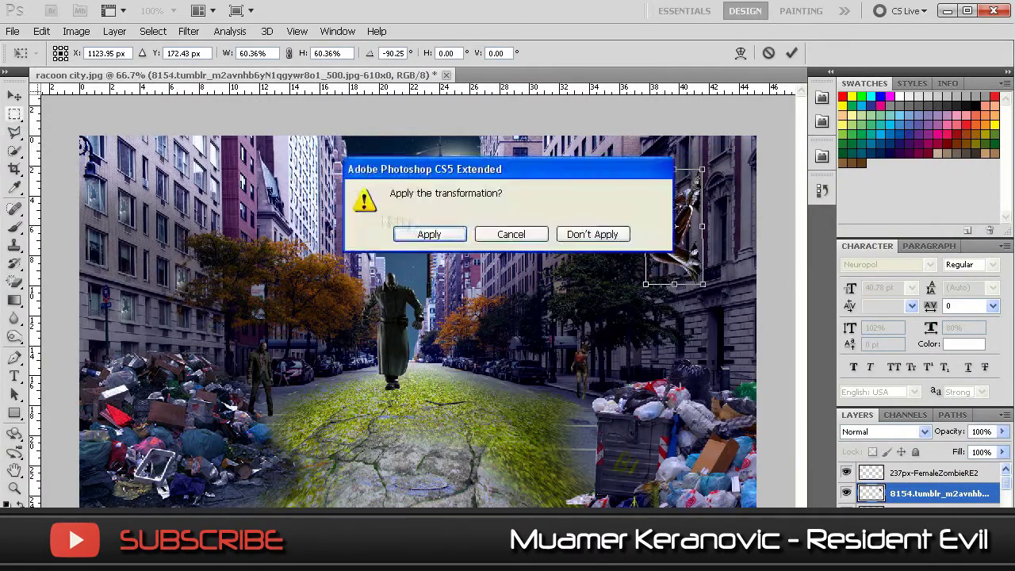
pyautogui.click(429, 234)
# Darken the creature with Brightness/Contrast and zoom in on it
pyautogui.click(76, 31)
pyautogui.click(206, 68)
pyautogui.press('Return')
pyautogui.press('m')
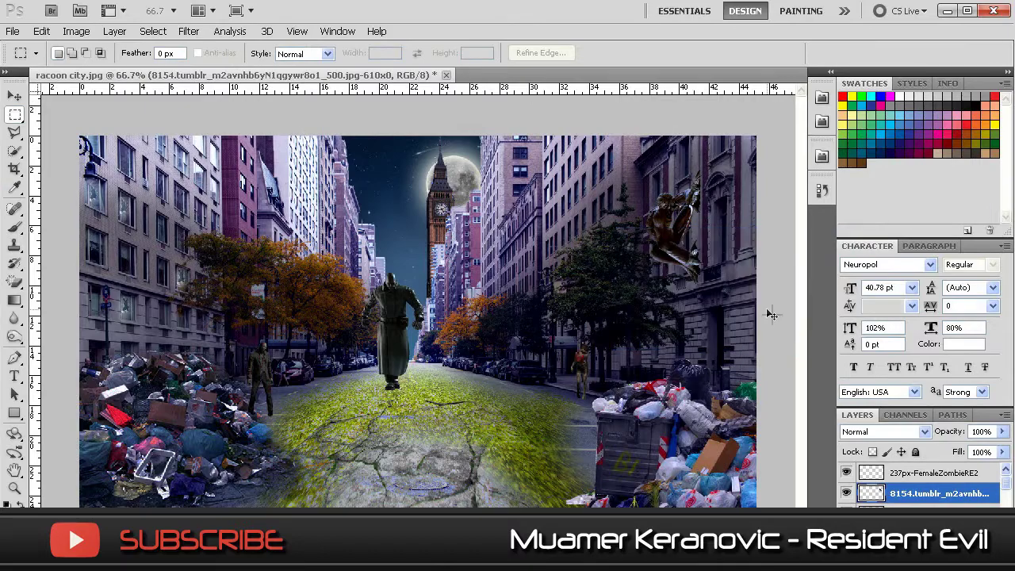
pyautogui.hotkey('ctrl', '+')
pyautogui.hotkey('ctrl', '+')
pyautogui.scroll(3, 555, 301)
pyautogui.hscroll(5, 555, 301)
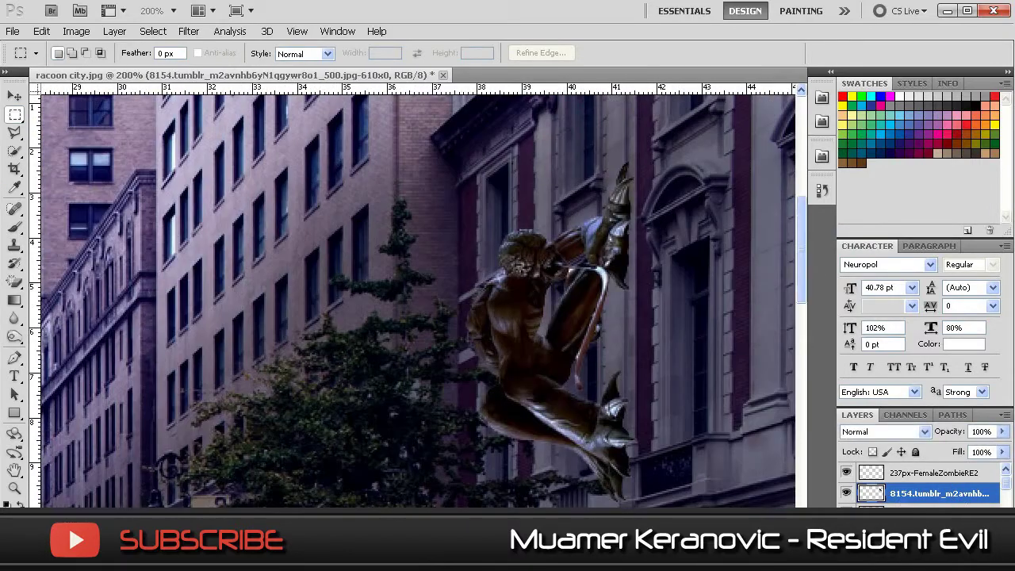
# Paint a black brush shadow on the wall beside the creature
pyautogui.click(12, 515)
pyautogui.click(472, 74)
pyautogui.press('b')
pyautogui.click(76, 54)
pyautogui.moveTo(635, 167); pyautogui.dragTo(627, 412)
pyautogui.moveTo(556, 349); pyautogui.dragTo(674, 491)
pyautogui.hotkey('ctrl', '-')
pyautogui.hotkey('ctrl', '-')
# Place the executioner image above the 237px-FemaleZombieRE2 layer and erase its white background
pyautogui.click(935, 473)
pyautogui.click(12, 31)
pyautogui.click(24, 310)
pyautogui.rightClick(855, 220)
pyautogui.click(801, 224)
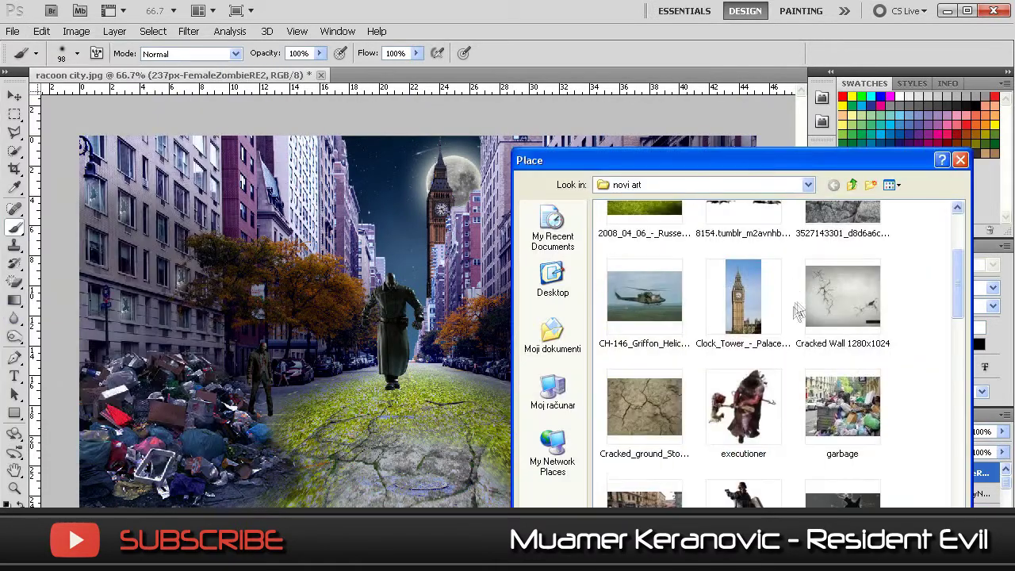
pyautogui.doubleClick(743, 407)
pyautogui.press('Return')
pyautogui.press('e')
pyautogui.click(368, 261)
pyautogui.press('Return')
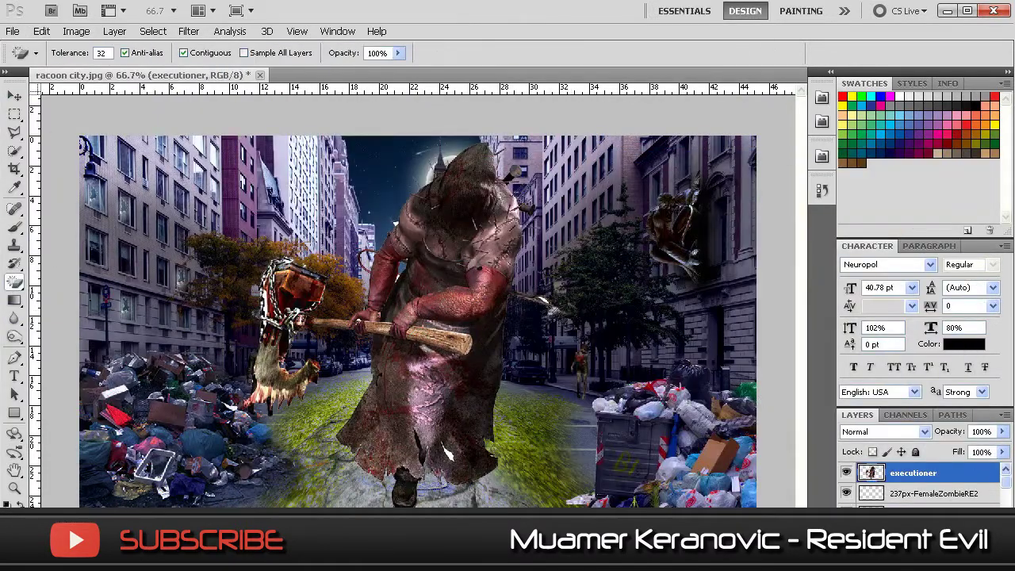
# Shrink the executioner to a small figure and darken it to brightness -28
pyautogui.hotkey('ctrl', 't')
pyautogui.moveTo(241, 141)
pyautogui.mouseDown()
pyautogui.moveTo(479, 377)
pyautogui.moveTo(544, 458)
pyautogui.mouseUp()
pyautogui.click(510, 234)
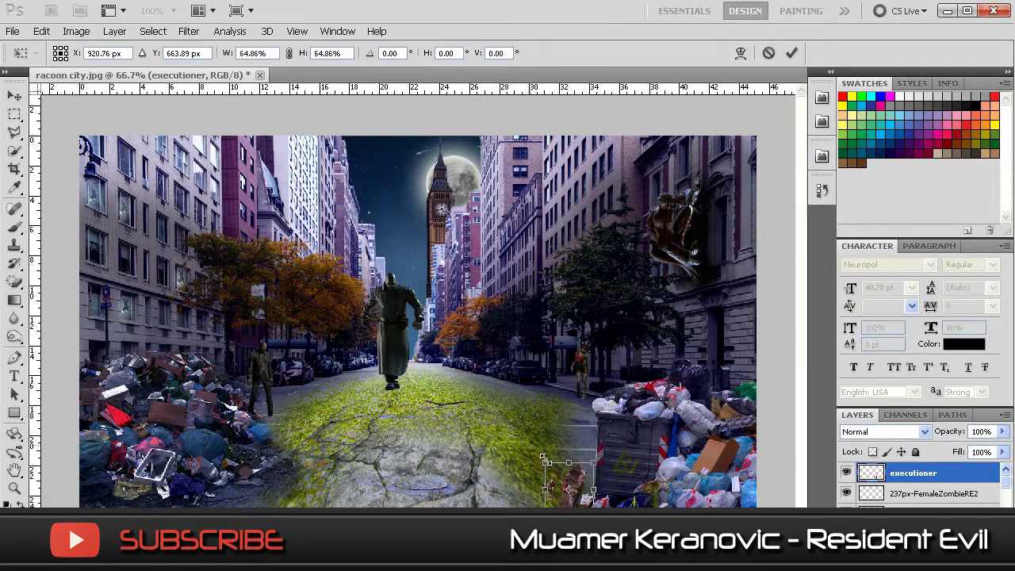
pyautogui.click(15, 187)
pyautogui.click(423, 233)
pyautogui.click(77, 31)
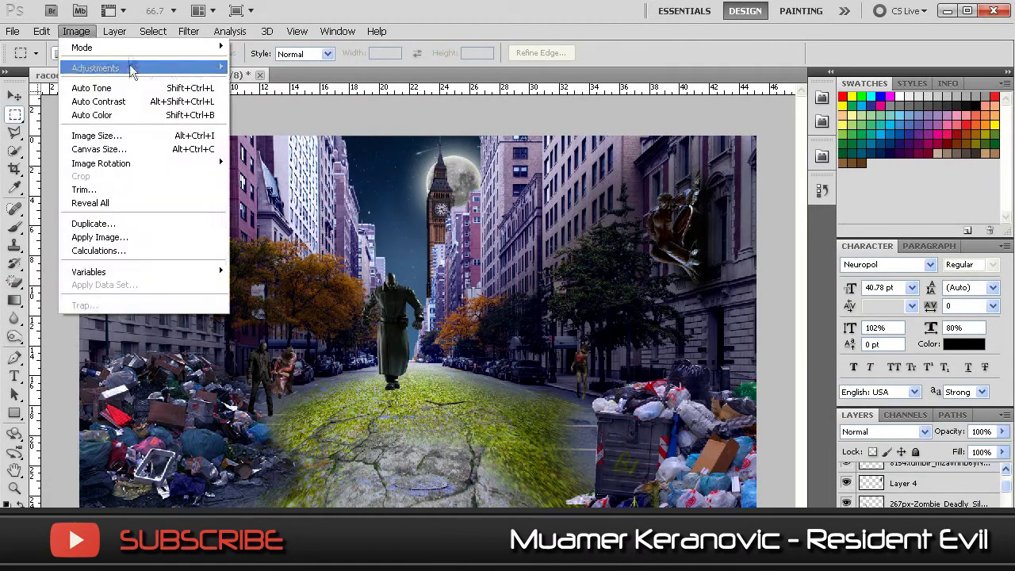
pyautogui.click(270, 61)
pyautogui.moveTo(705, 284); pyautogui.dragTo(690, 288)
pyautogui.press('Return')
pyautogui.press('m')
# Place the Moss-acidity image into the scene
pyautogui.click(12, 31)
pyautogui.click(29, 310)
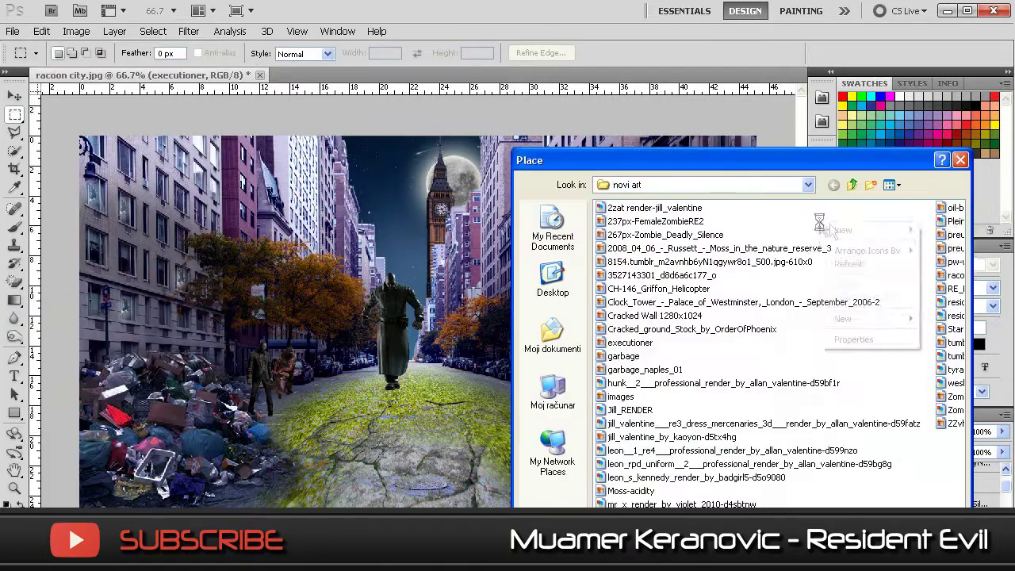
pyautogui.scroll(-3, 809, 357)
pyautogui.scroll(-5, 798, 405)
pyautogui.doubleClick(646, 349)
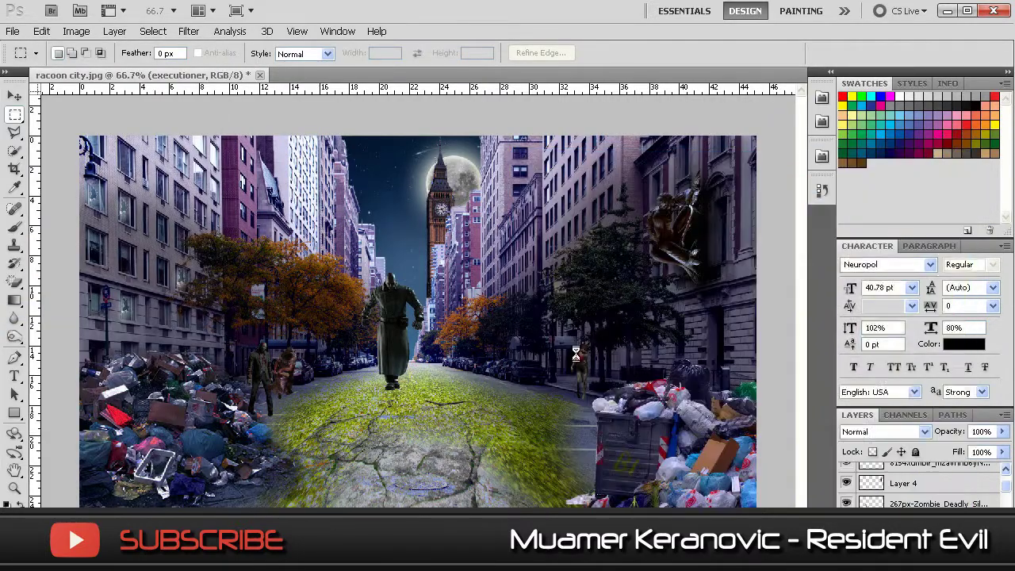
# Place the Moss-acidity image, trim it to the oval path, and duplicate it onto the lower-left rubbish pile
pyautogui.press('m')
pyautogui.click(444, 236)
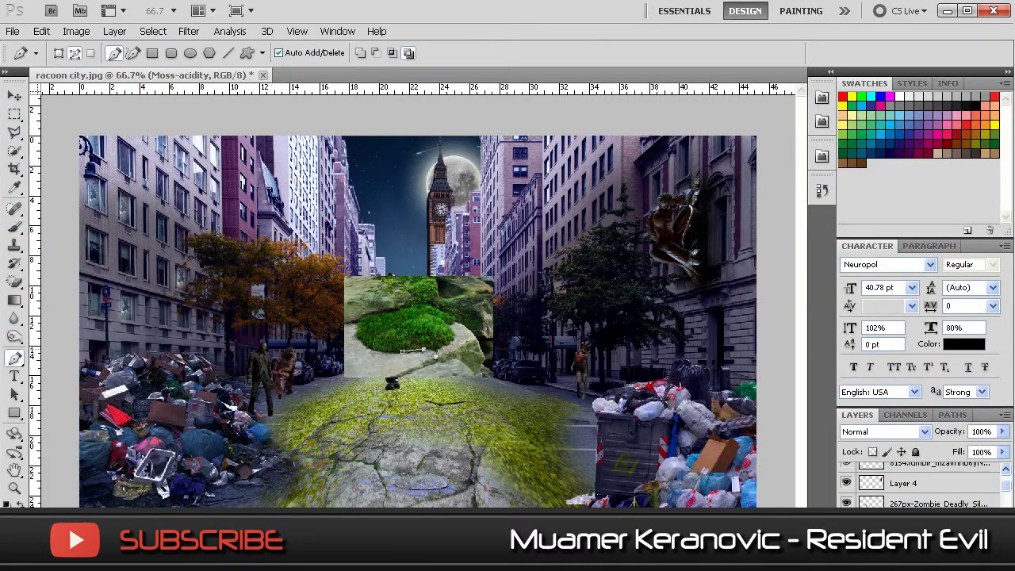
pyautogui.rightClick(405, 333)
pyautogui.click(428, 399)
pyautogui.press('Return')
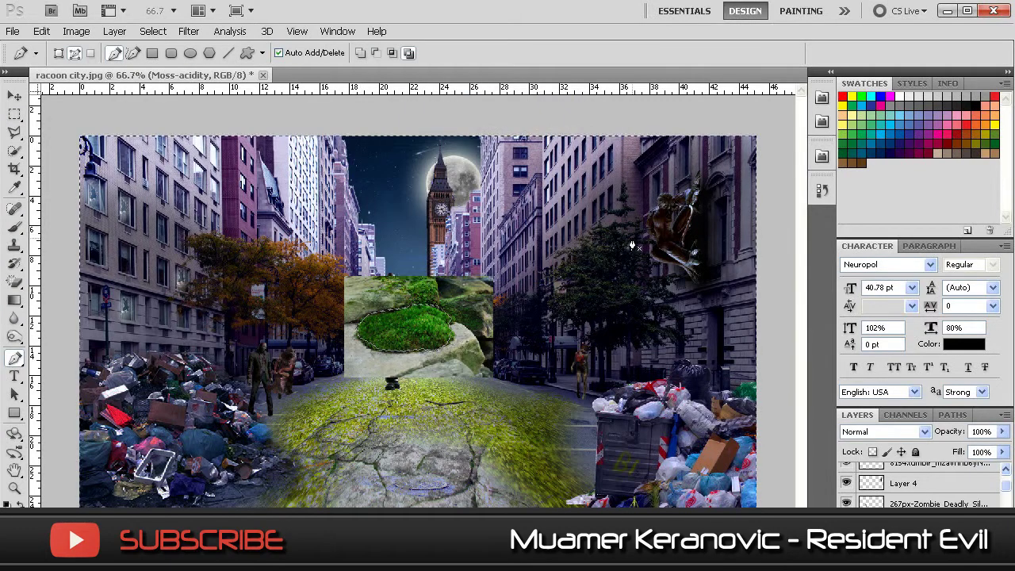
pyautogui.hotkey('ctrl', 'shift', 'i')
pyautogui.press('Delete')
pyautogui.press('v')
pyautogui.press('v')
pyautogui.press('Return')
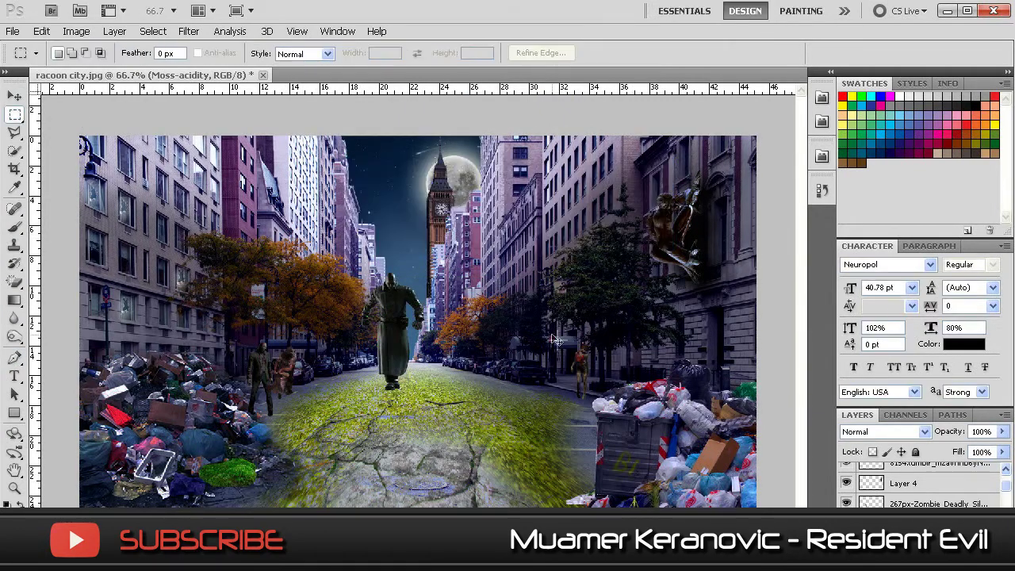
pyautogui.moveTo(252, 452); pyautogui.dragTo(245, 472)
pyautogui.moveTo(548, 387); pyautogui.dragTo(238, 393)
# Place the Cracked Wall texture and rasterize its layer
pyautogui.scroll(1, 921, 484)
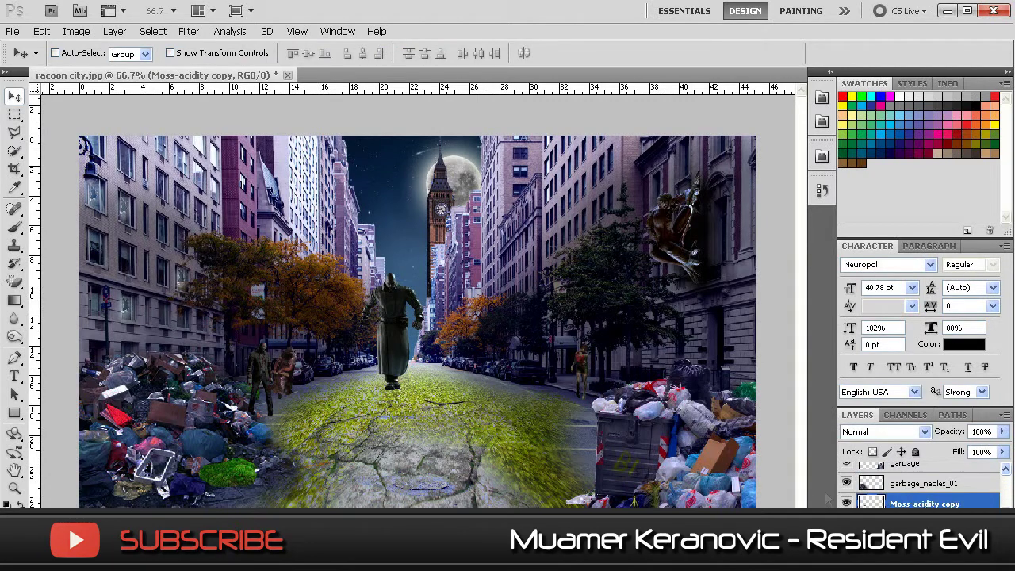
pyautogui.scroll(3, 920, 484)
pyautogui.click(18, 230)
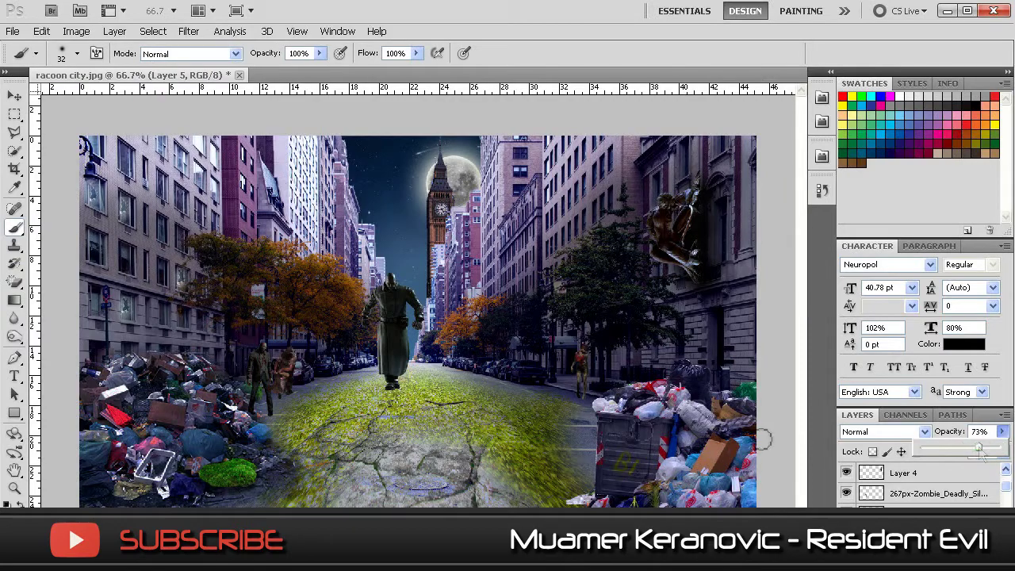
pyautogui.click(13, 31)
pyautogui.click(48, 336)
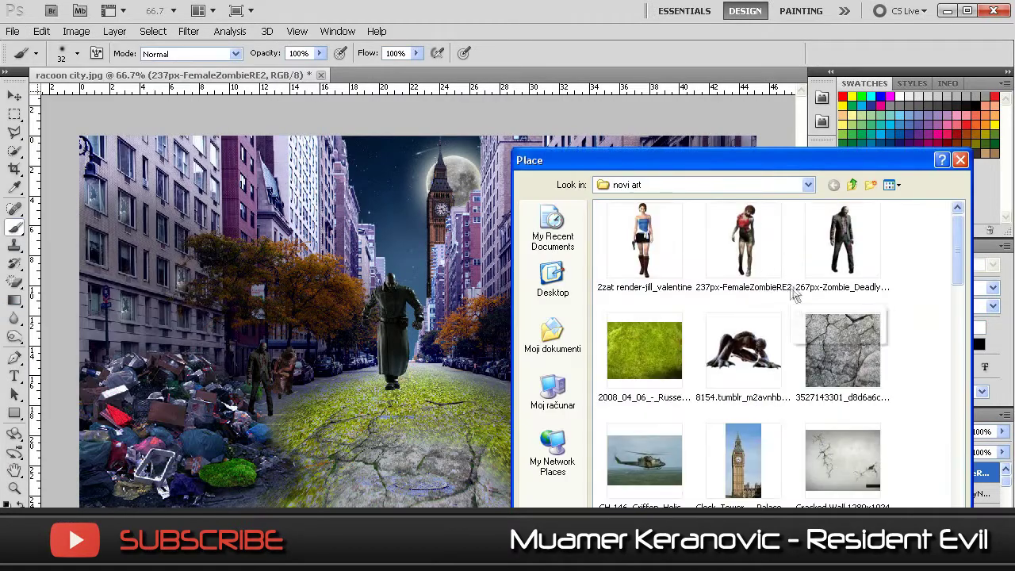
pyautogui.doubleClick(843, 459)
pyautogui.press('m')
pyautogui.click(421, 231)
pyautogui.rightClick(936, 473)
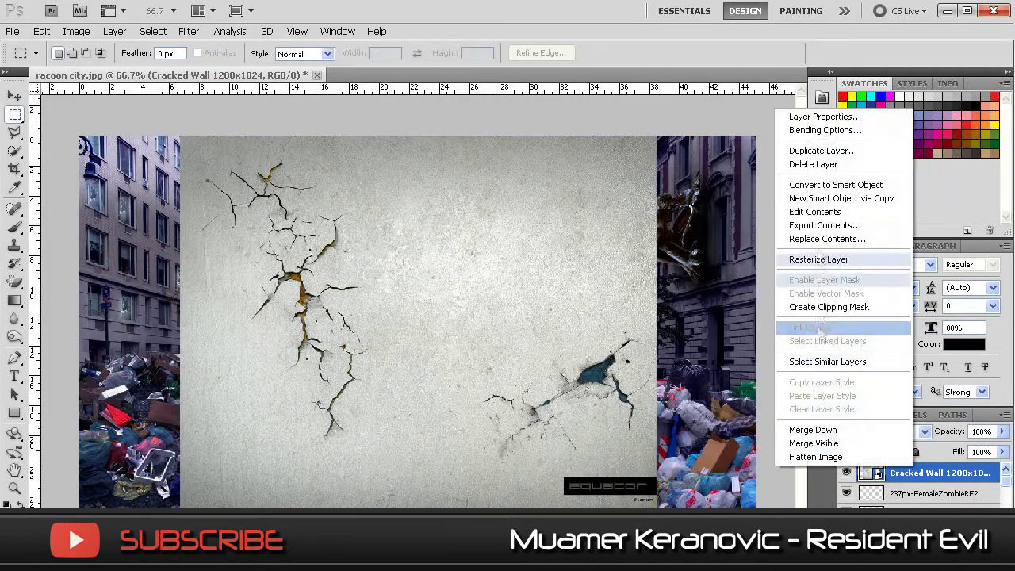
pyautogui.click(883, 432)
# Shrink and rotate the cracked wall over the left buildings, temporarily blended with Darken
pyautogui.click(873, 154)
pyautogui.press('Up')
pyautogui.press('Up')
pyautogui.press('Up')
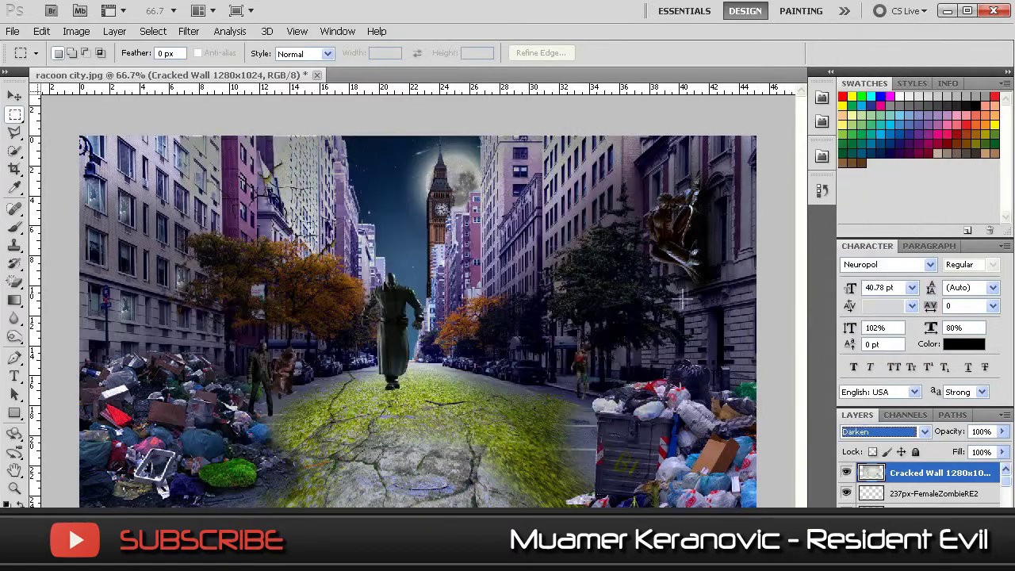
pyautogui.hotkey('ctrl', 't')
pyautogui.moveTo(429, 235); pyautogui.dragTo(67, 156)
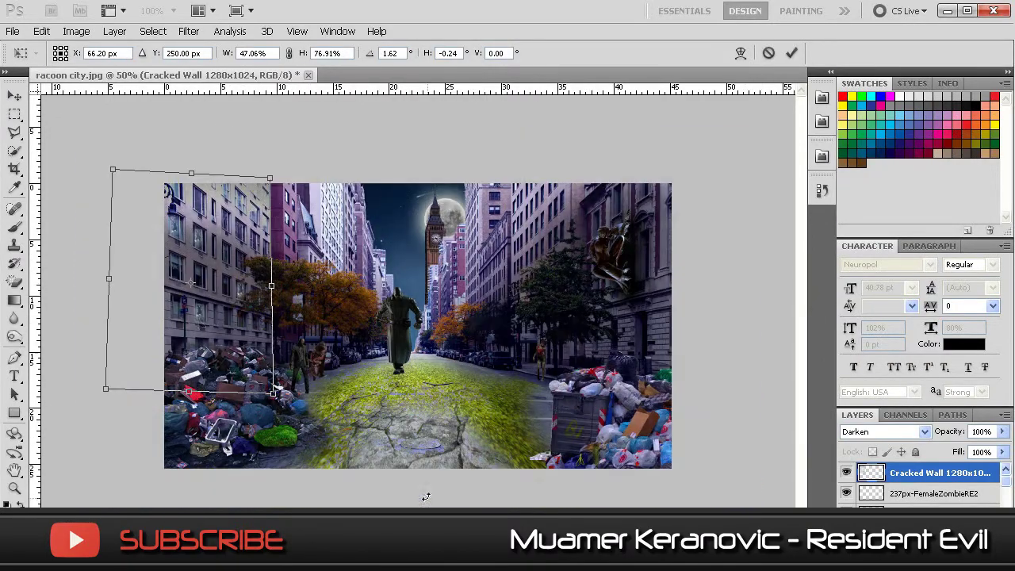
pyautogui.moveTo(226, 418); pyautogui.dragTo(272, 400)
pyautogui.press('m')
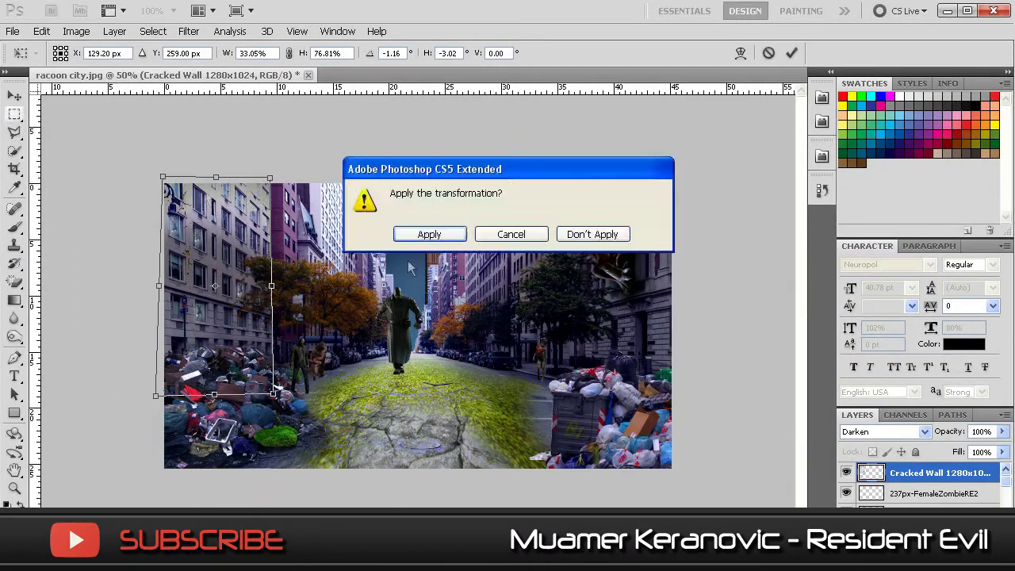
pyautogui.press('Return')
# Switch the cracked wall blend mode to Multiply and add a new empty layer above FemaleZombieRE2
pyautogui.scroll(2, 980, 487)
pyautogui.scroll(-1, 980, 487)
pyautogui.click(883, 432)
pyautogui.click(873, 70)
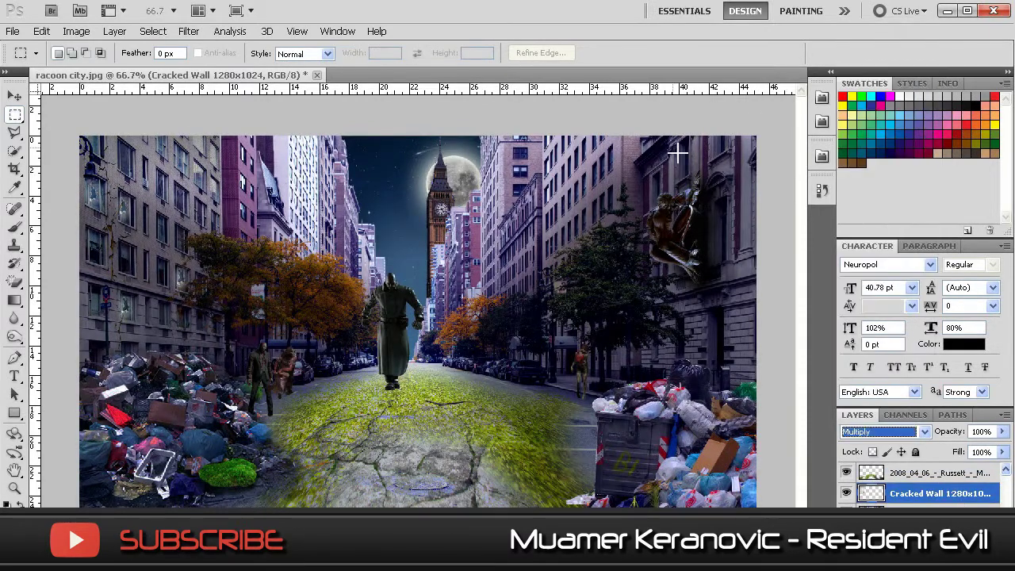
pyautogui.scroll(-1, 922, 469)
pyautogui.scroll(1, 924, 444)
pyautogui.click(936, 473)
pyautogui.scroll(1, 940, 496)
pyautogui.hotkey('ctrl', 'shift', 'alt', 'n')
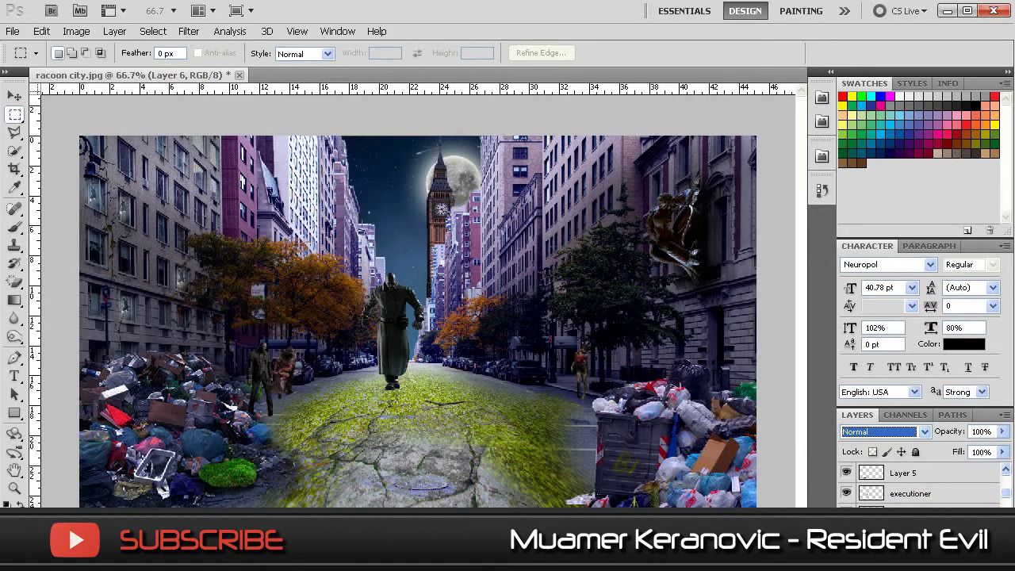
# Blacken the Mr X copy into a silhouette, flip it vertically, and skew it along the road
pyautogui.click(912, 503)
pyautogui.click(76, 31)
pyautogui.click(270, 157)
pyautogui.press('Return')
pyautogui.click(41, 31)
pyautogui.click(295, 481)
pyautogui.hotkey('ctrl', 't')
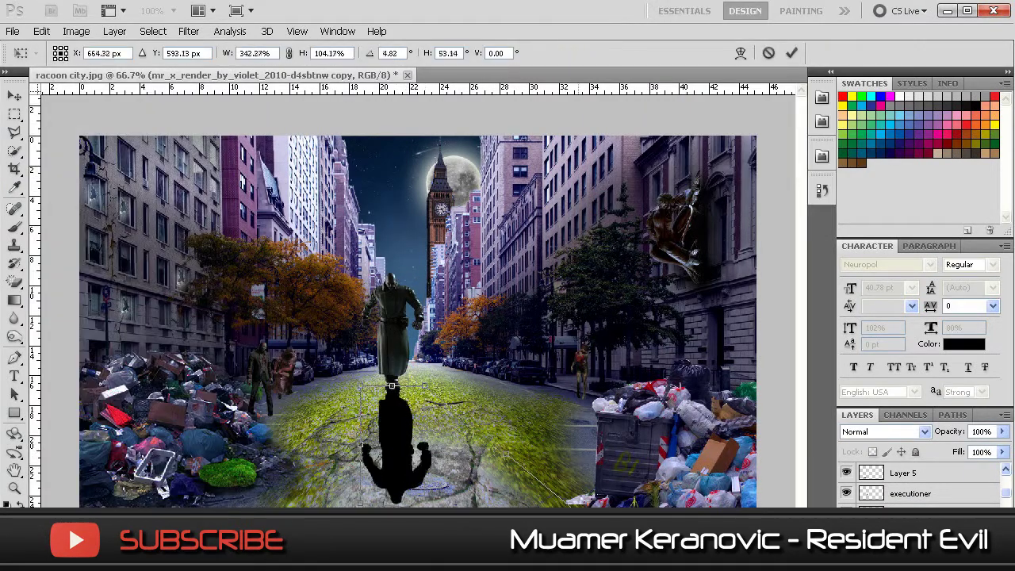
pyautogui.moveTo(397, 485); pyautogui.dragTo(398, 457)
pyautogui.press('Return')
# Motion-blur the shadow, lower its opacity, and brush a dark shadow under his feet on a new layer
pyautogui.click(188, 31)
pyautogui.click(373, 245)
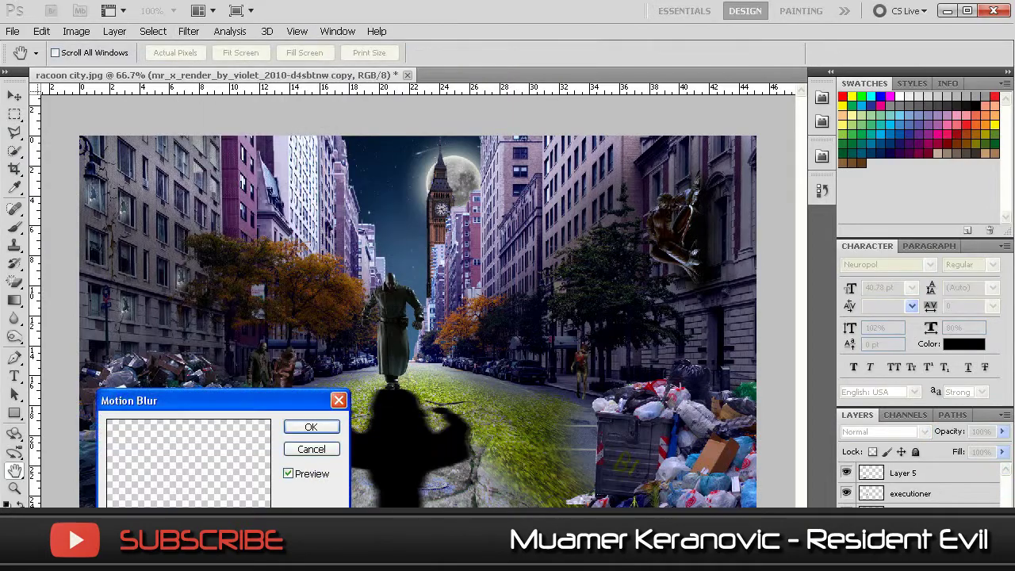
pyautogui.press('Return')
pyautogui.hotkey('ctrl', '+')
pyautogui.hotkey('ctrl', '+')
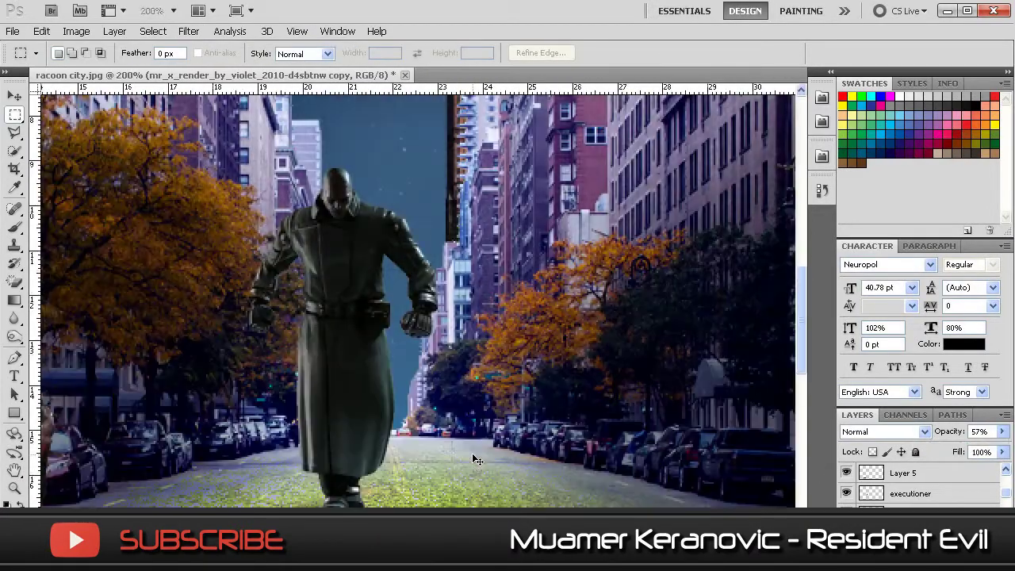
pyautogui.press('m')
pyautogui.hotkey('ctrl', 'shift', 'alt', 'n')
pyautogui.press('b')
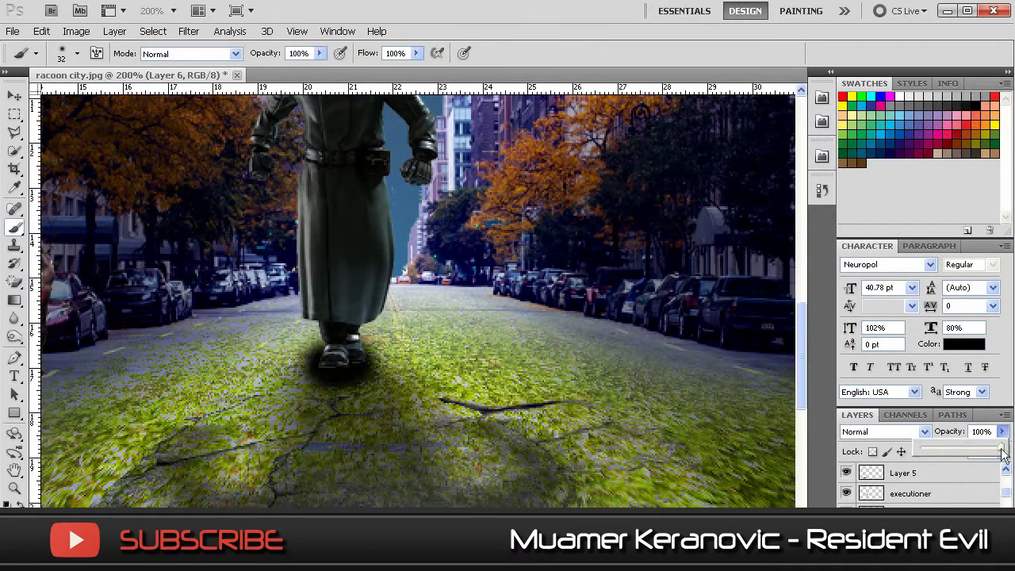
pyautogui.hotkey('ctrl', '-')
pyautogui.hotkey('ctrl', '-')
pyautogui.click(12, 31)
pyautogui.click(48, 295)
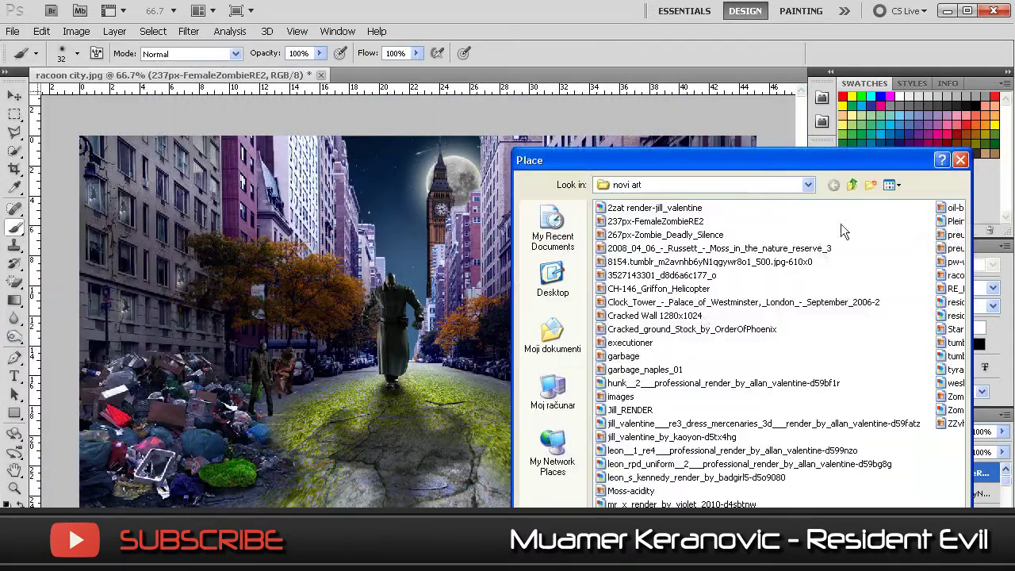
# Place the black dogs image, shrunk and set on the road
pyautogui.scroll(-5, 793, 357)
pyautogui.scroll(-5, 797, 404)
pyautogui.scroll(-5, 802, 437)
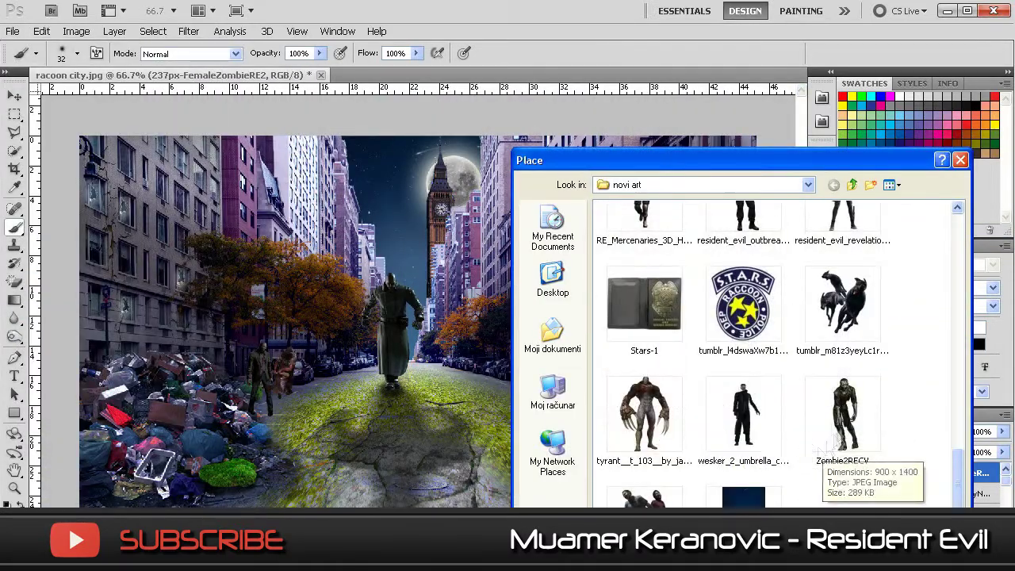
pyautogui.doubleClick(798, 464)
pyautogui.moveTo(284, 158); pyautogui.dragTo(509, 440)
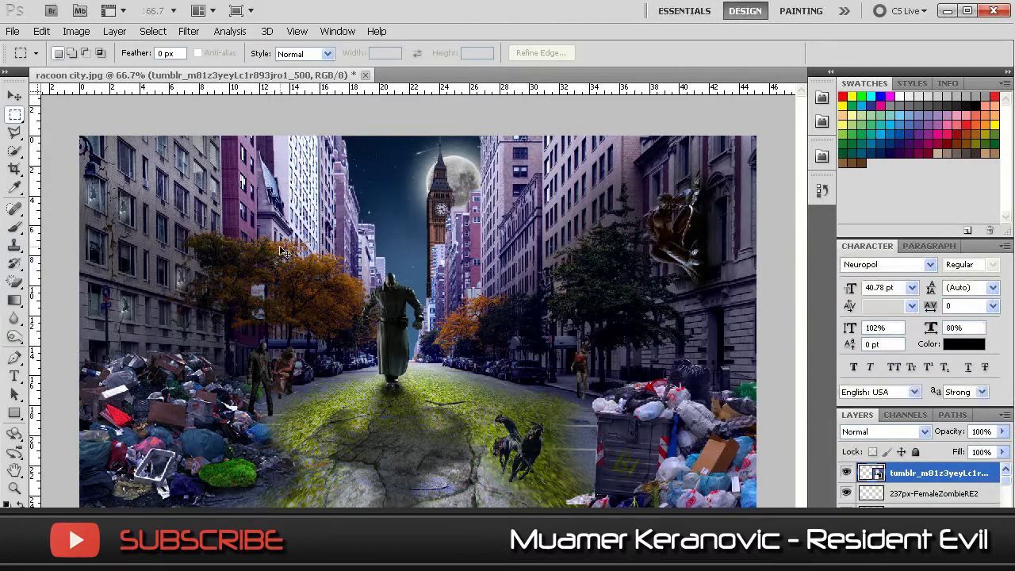
pyautogui.press('Return')
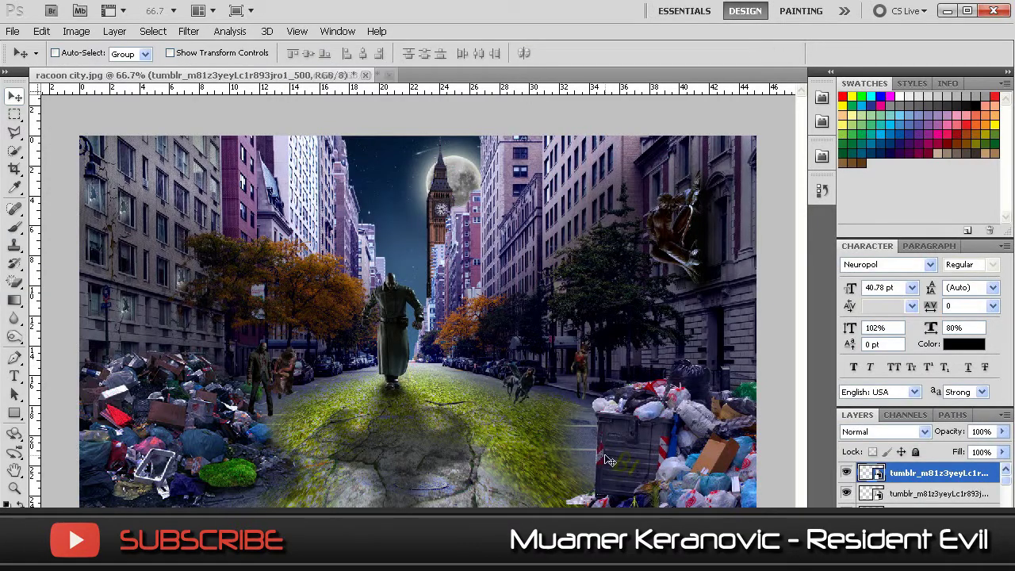
# Duplicate the dogs and turn the copy into a black shadow stretched toward the right rubbish pile
pyautogui.hotkey('ctrl', 'j')
pyautogui.click(76, 31)
pyautogui.click(270, 143)
pyautogui.press('Return')
pyautogui.click(41, 31)
pyautogui.click(250, 331)
pyautogui.moveTo(537, 396); pyautogui.dragTo(580, 503)
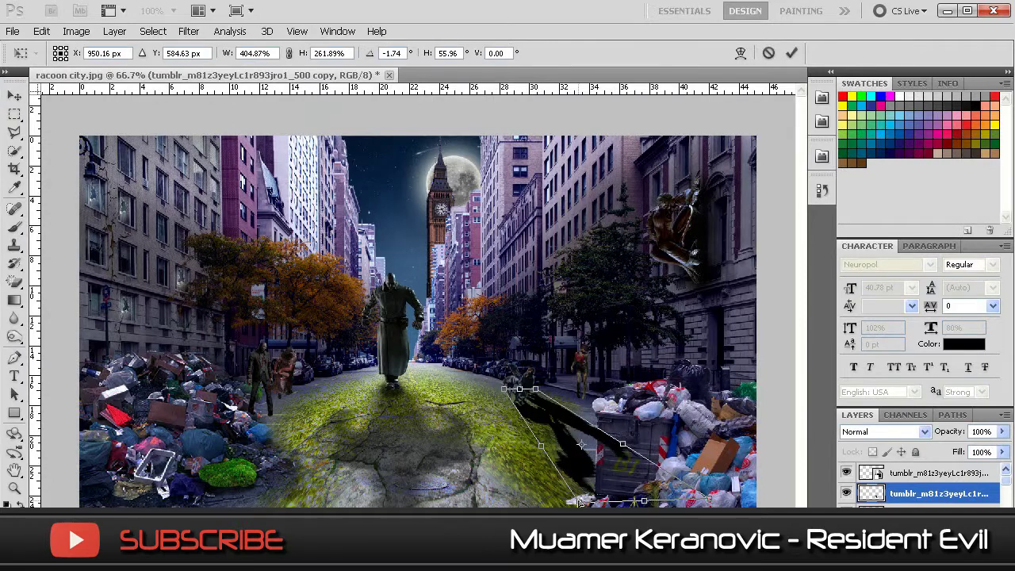
pyautogui.press('Return')
pyautogui.press('m')
# Motion-blur the dog shadow and fade it to 78% opacity
pyautogui.scroll(-3, 920, 483)
pyautogui.click(188, 31)
pyautogui.click(349, 272)
pyautogui.click(315, 426)
pyautogui.click(1002, 432)
pyautogui.moveTo(964, 449); pyautogui.dragTo(793, 409)
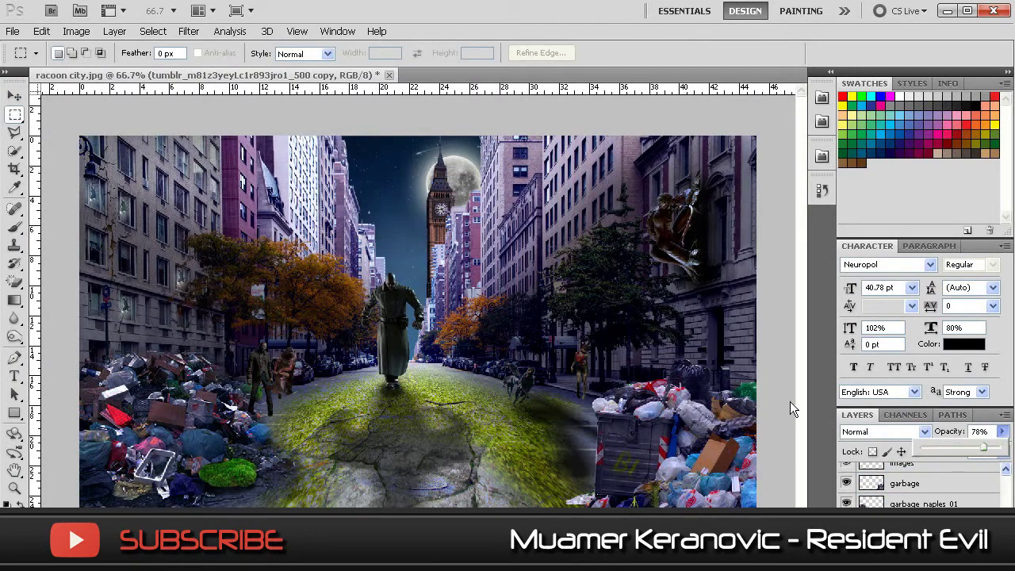
# Paint faint shading on the right buildings on a new layer with a size-94 brush at 32% opacity
pyautogui.hotkey('ctrl', 'shift', 'alt', 'n')
pyautogui.press('b')
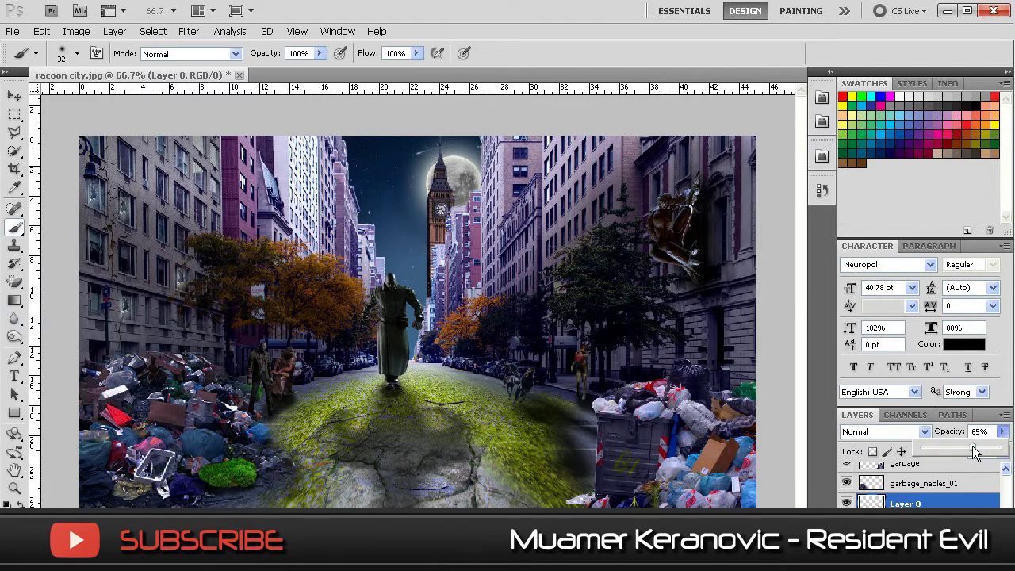
pyautogui.click(76, 53)
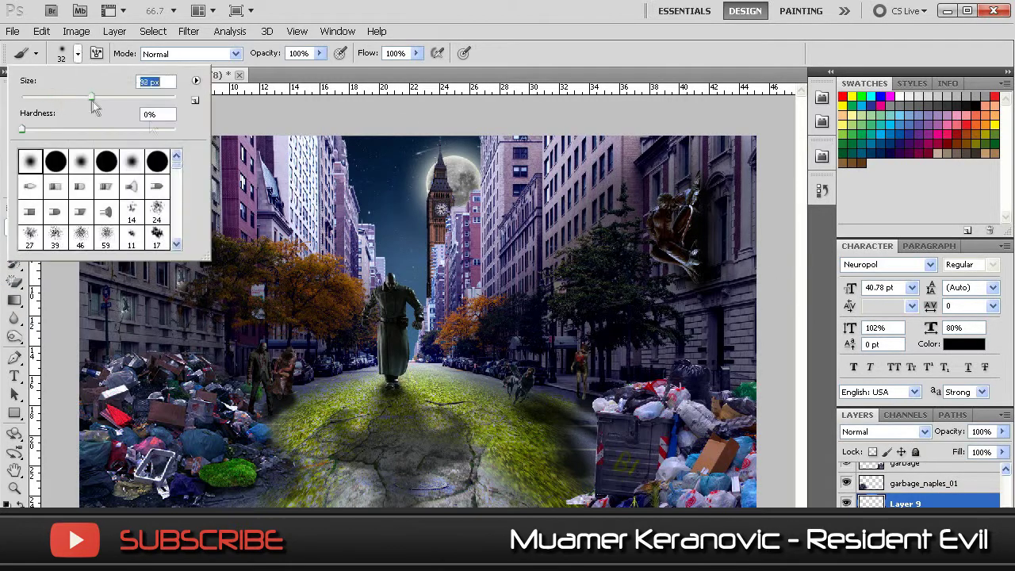
pyautogui.write('94')
pyautogui.press('Return')
pyautogui.moveTo(714, 194); pyautogui.dragTo(738, 247)
pyautogui.moveTo(956, 448); pyautogui.dragTo(946, 448)
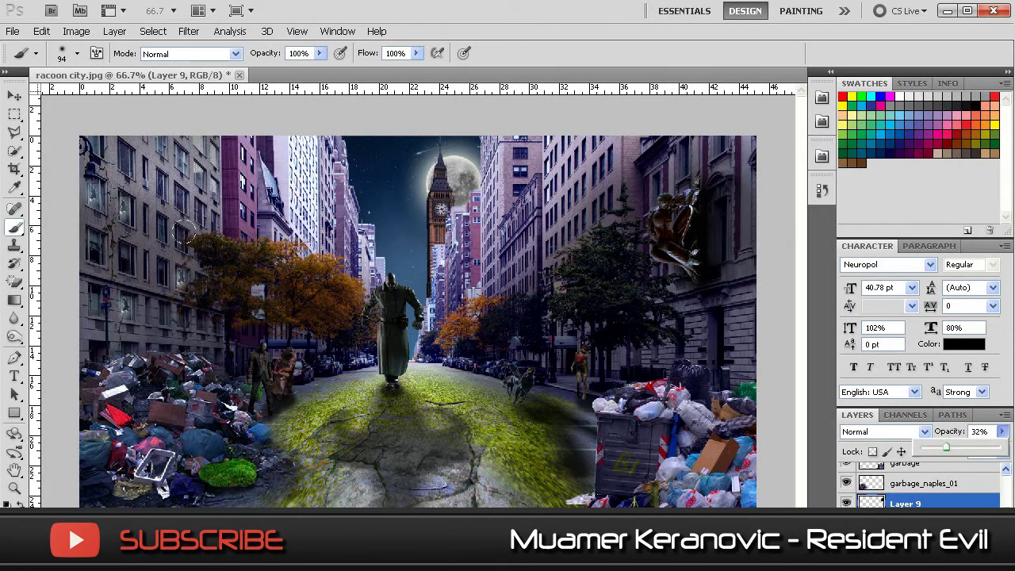
pyautogui.click(13, 31)
pyautogui.click(48, 321)
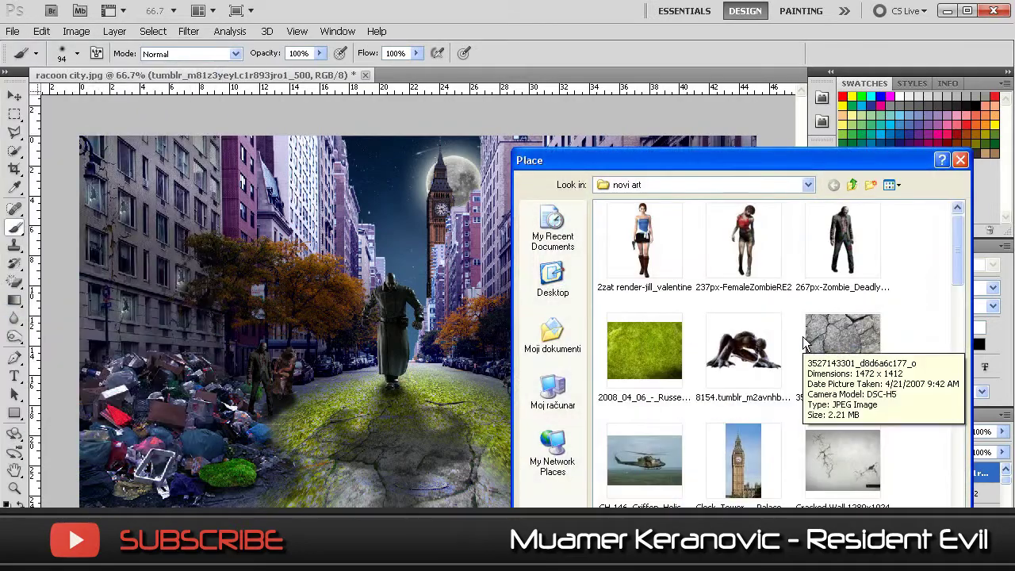
# Place and flip the zombie image, skew it, and set its opacity to 65%
pyautogui.doubleClick(843, 238)
pyautogui.press('Return')
pyautogui.click(499, 256)
pyautogui.click(41, 31)
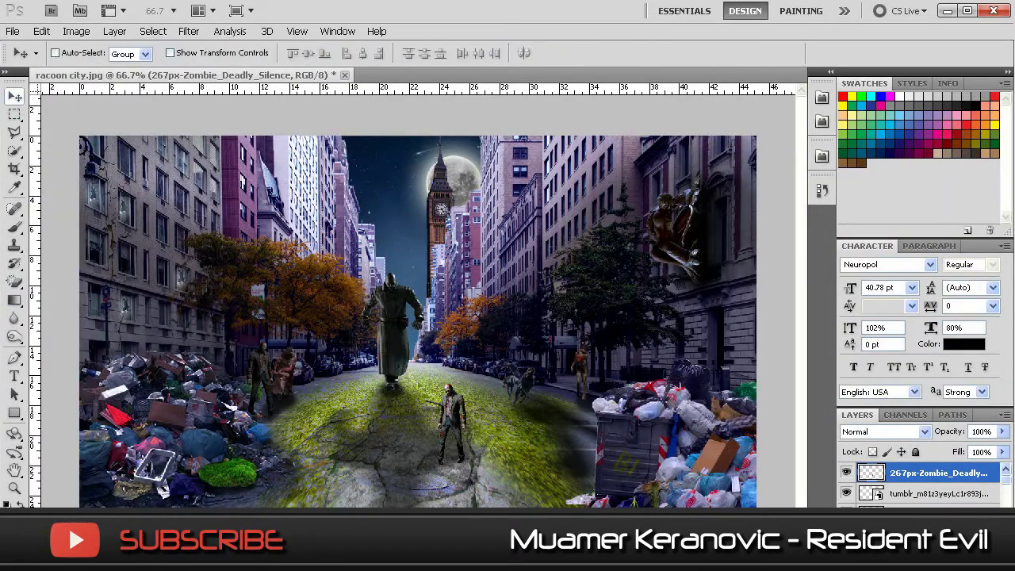
pyautogui.hotkey('ctrl', 't')
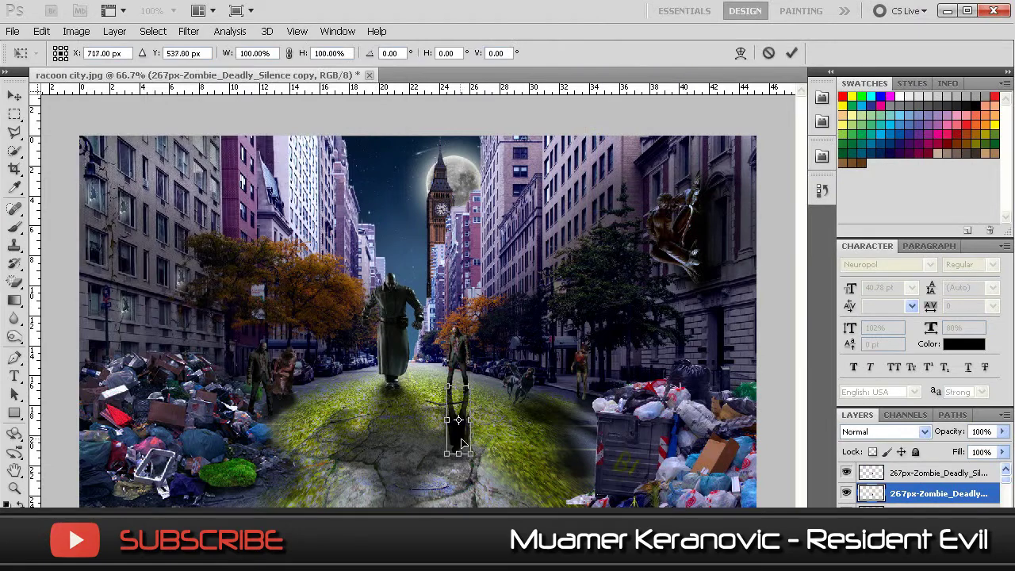
pyautogui.moveTo(315, 474); pyautogui.dragTo(502, 452)
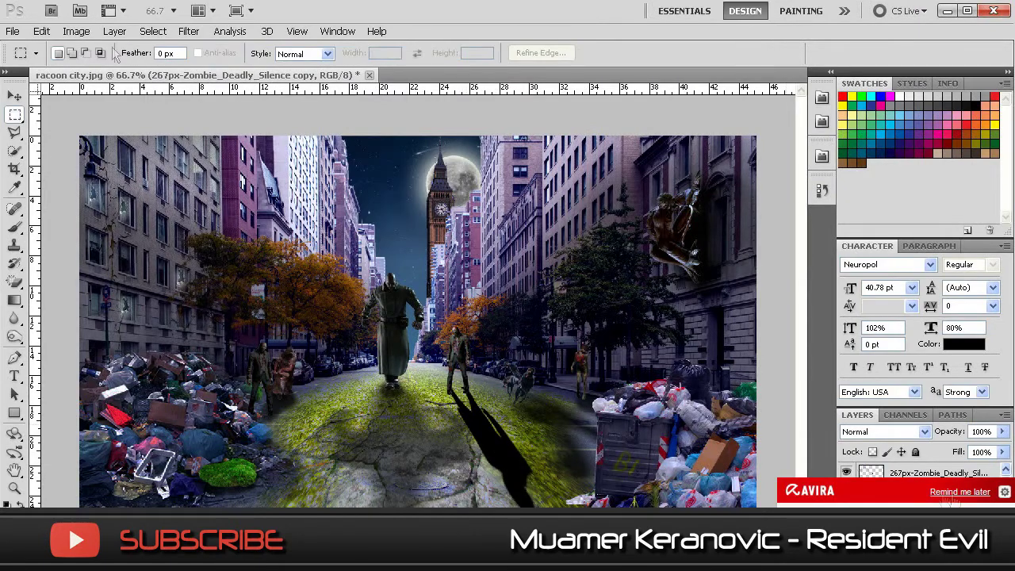
pyautogui.moveTo(1002, 431); pyautogui.dragTo(974, 452)
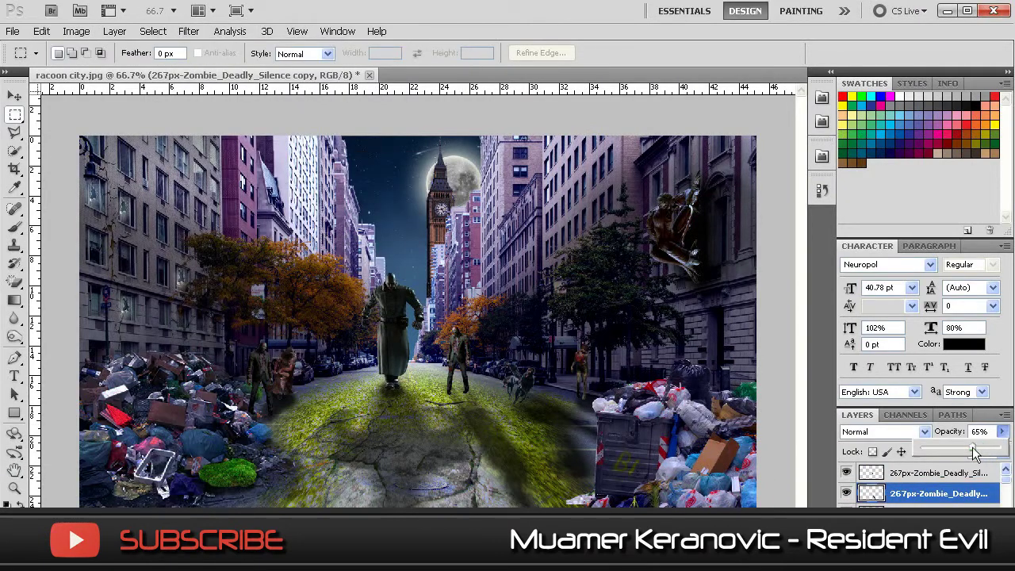
# Reposition the zombie layer and duplicate it for a shadow
pyautogui.click(936, 472)
pyautogui.hotkey('ctrl', 't')
pyautogui.press('Return')
pyautogui.press('v')
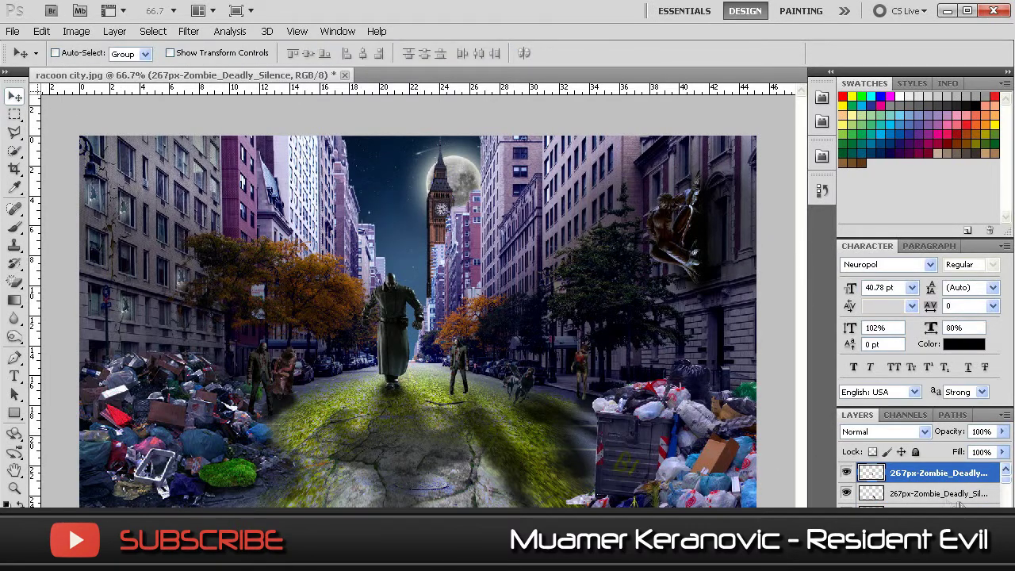
pyautogui.scroll(-2, 962, 492)
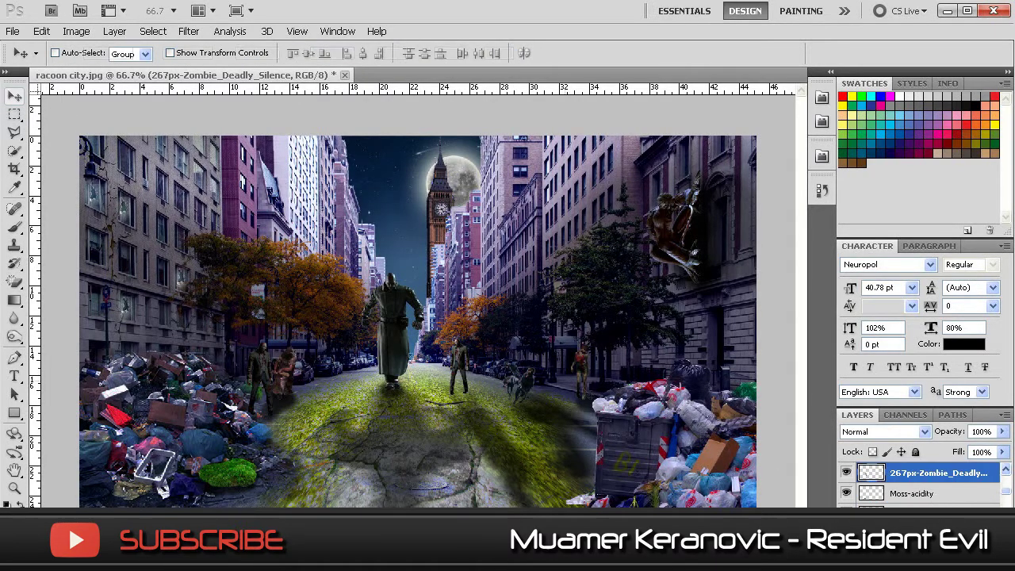
pyautogui.hotkey('ctrl', 'j')
pyautogui.hotkey('ctrl', 't')
pyautogui.press('m')
pyautogui.press('Return')
# Blacken the zombie copy with Hue/Saturation, then skew and warp it into a diagonal ground shadow
pyautogui.hotkey('ctrl', 'u')
pyautogui.press('Return')
pyautogui.click(41, 31)
pyautogui.click(302, 464)
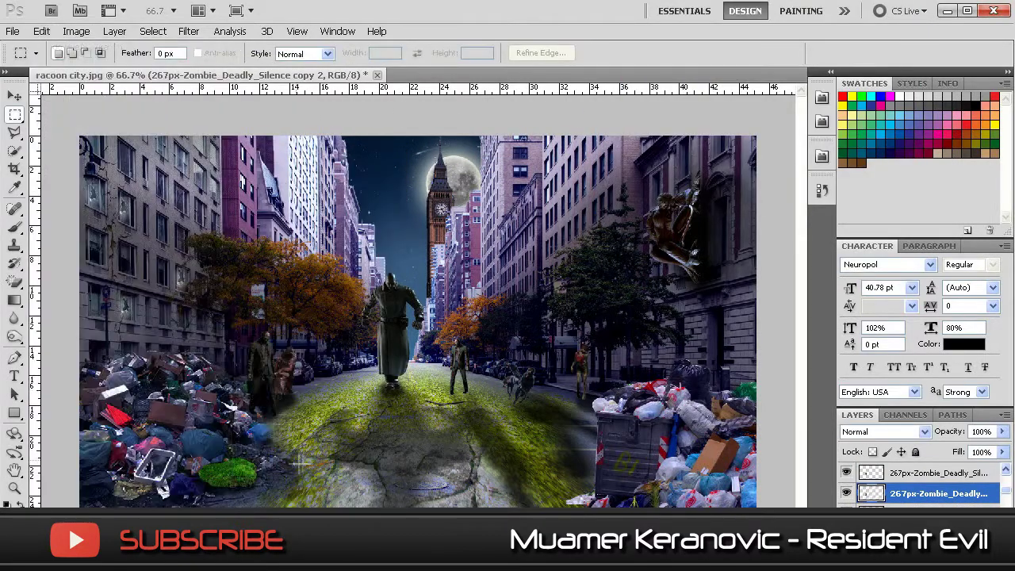
pyautogui.hotkey('ctrl', 't')
pyautogui.moveTo(254, 373); pyautogui.dragTo(205, 439)
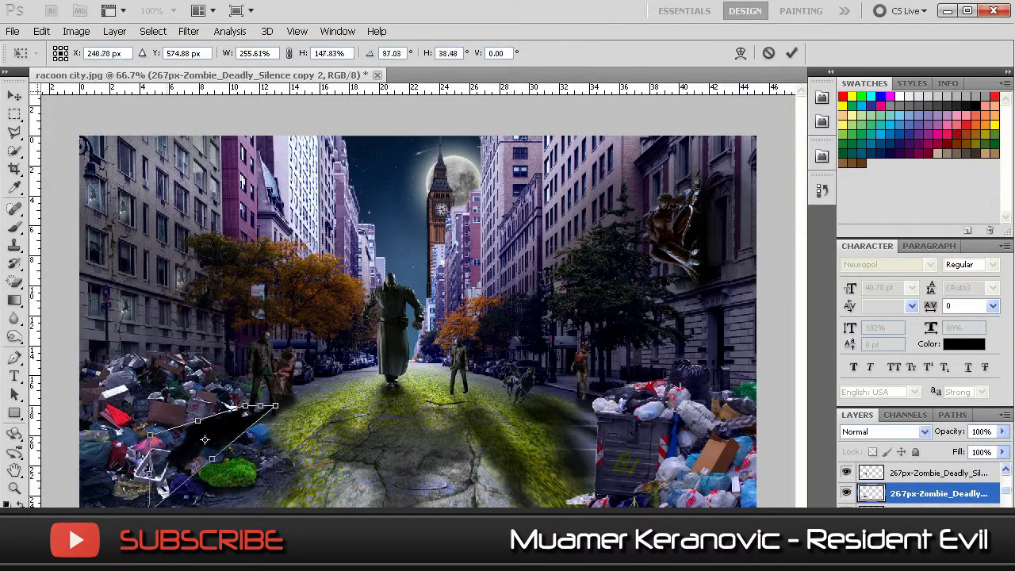
pyautogui.click(740, 53)
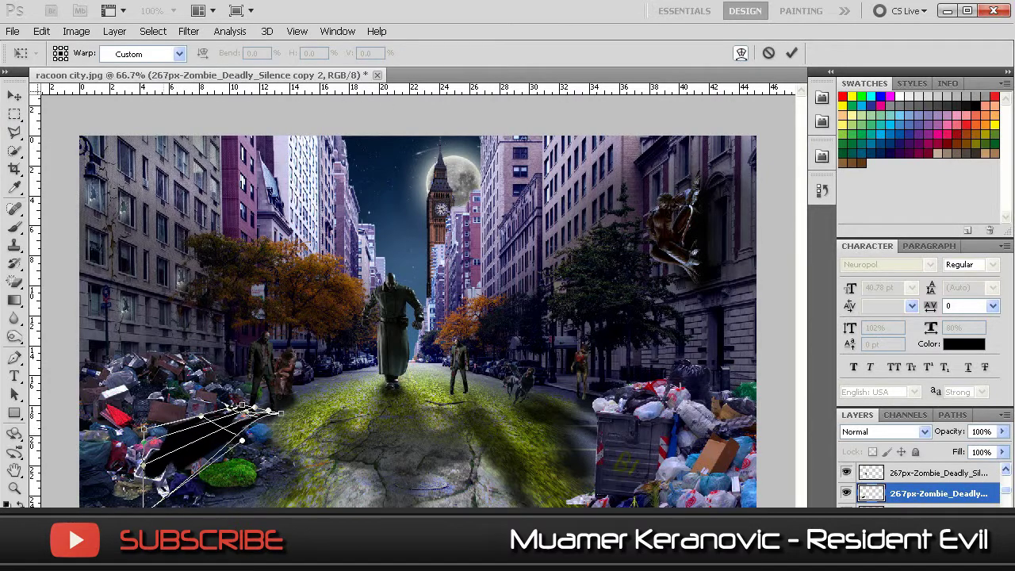
pyautogui.click(14, 114)
pyautogui.click(431, 234)
# Motion-blur the zombie shadow and make it partly transparent
pyautogui.click(188, 31)
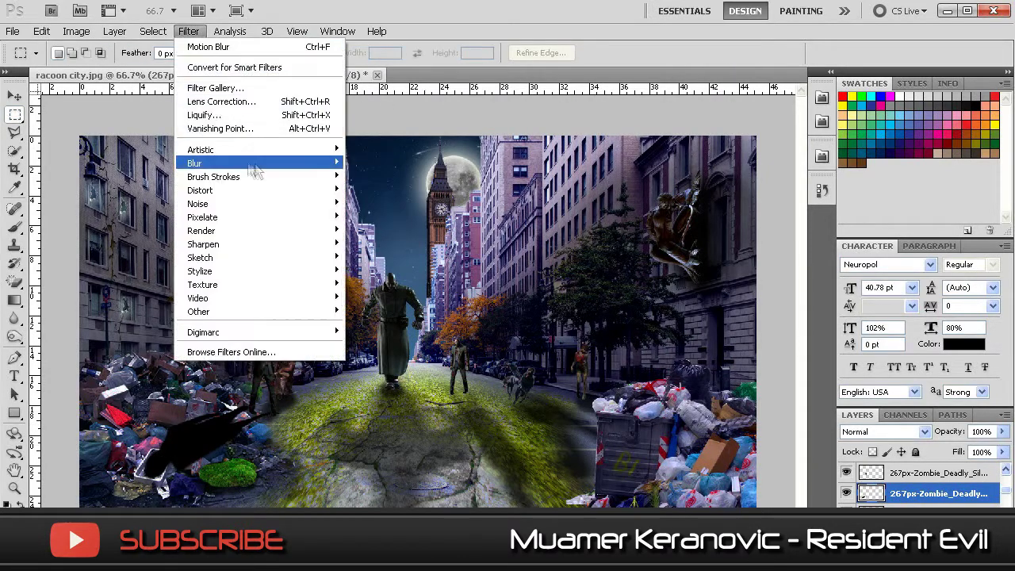
pyautogui.click(389, 261)
pyautogui.click(641, 276)
pyautogui.moveTo(1002, 431); pyautogui.dragTo(982, 450)
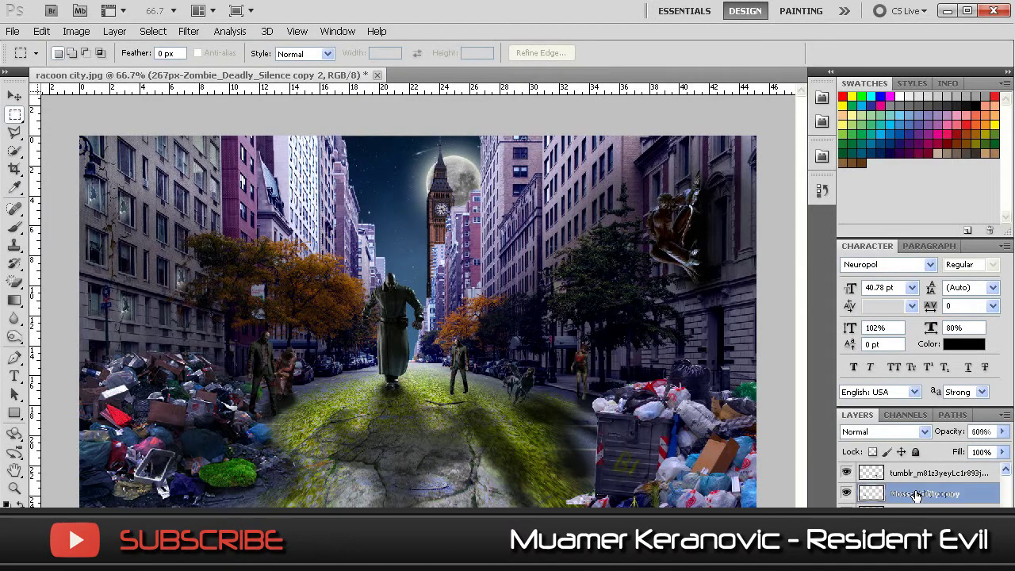
# Adjust the Moss-acidity layer's brightness with Brightness/Contrast
pyautogui.click(77, 31)
pyautogui.click(261, 68)
pyautogui.click(834, 263)
pyautogui.scroll(2, 936, 487)
pyautogui.click(915, 479)
pyautogui.click(76, 31)
pyautogui.click(262, 68)
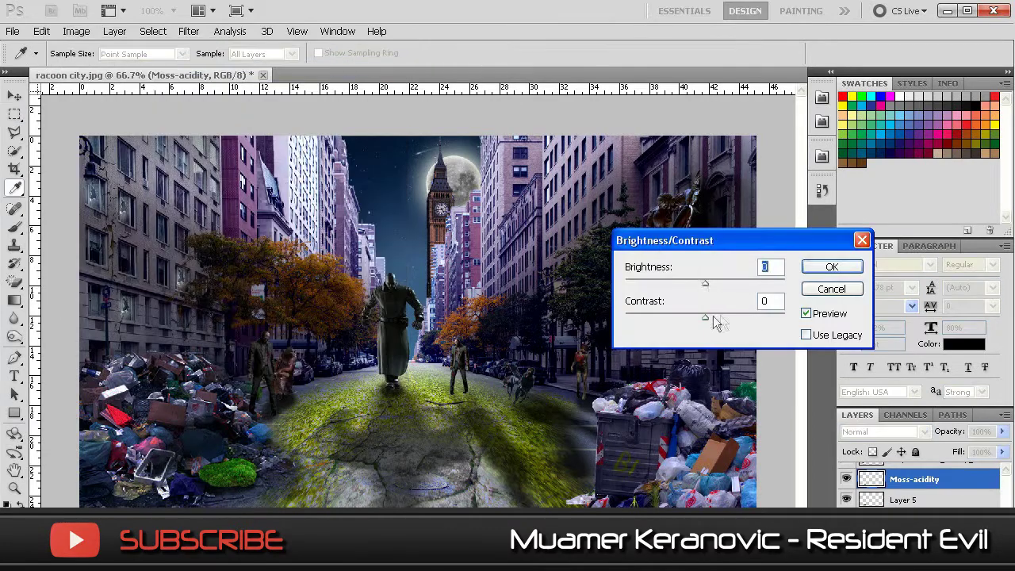
pyautogui.press('Return')
pyautogui.press('m')
pyautogui.click(913, 469)
pyautogui.click(13, 30)
# Place the Jill render, scale it down, centre it on the street and rasterize it
pyautogui.click(32, 290)
pyautogui.rightClick(813, 346)
pyautogui.click(753, 351)
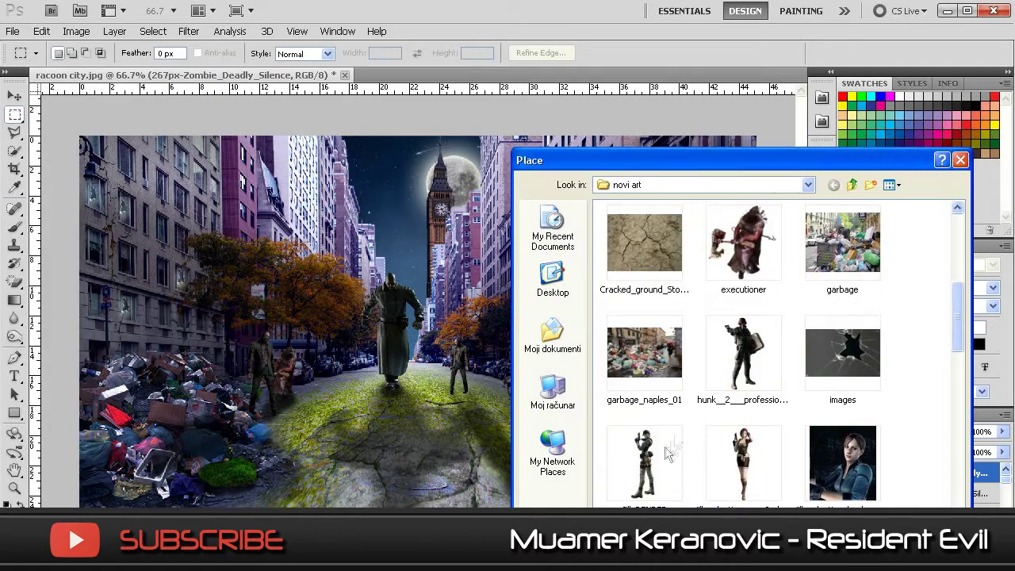
pyautogui.doubleClick(645, 462)
pyautogui.moveTo(397, 214); pyautogui.dragTo(397, 290)
pyautogui.moveTo(453, 397); pyautogui.dragTo(369, 397)
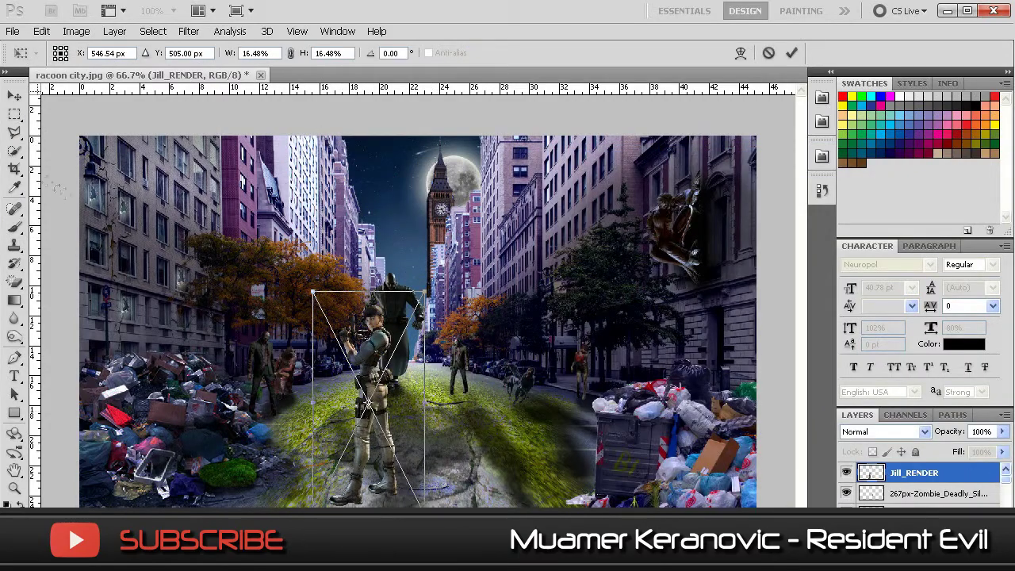
pyautogui.press('Return')
pyautogui.rightClick(912, 473)
pyautogui.click(816, 263)
# Place the Leon render beside Jill and flip it horizontally
pyautogui.click(13, 30)
pyautogui.click(32, 290)
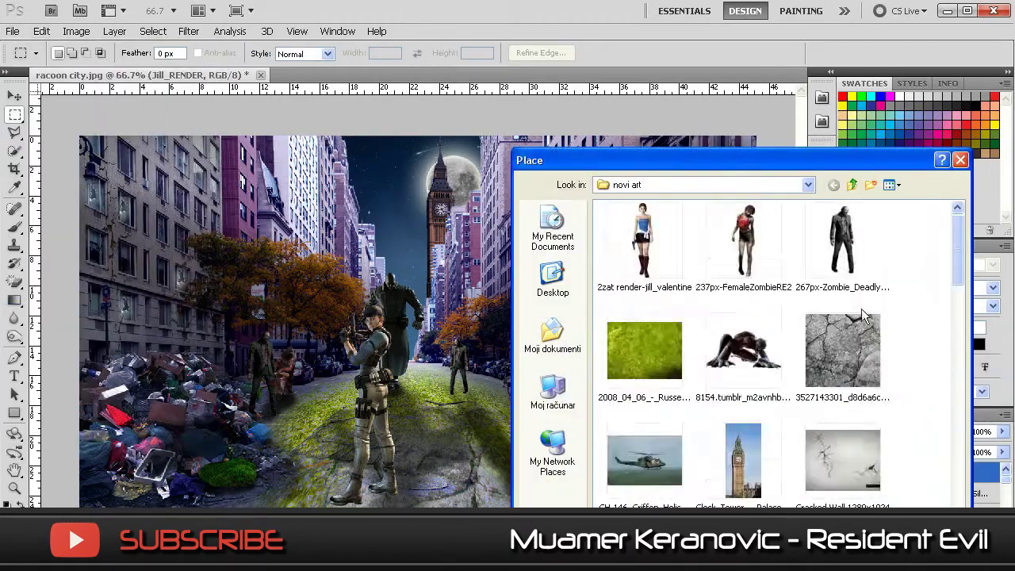
pyautogui.scroll(-5, 867, 317)
pyautogui.doubleClick(644, 392)
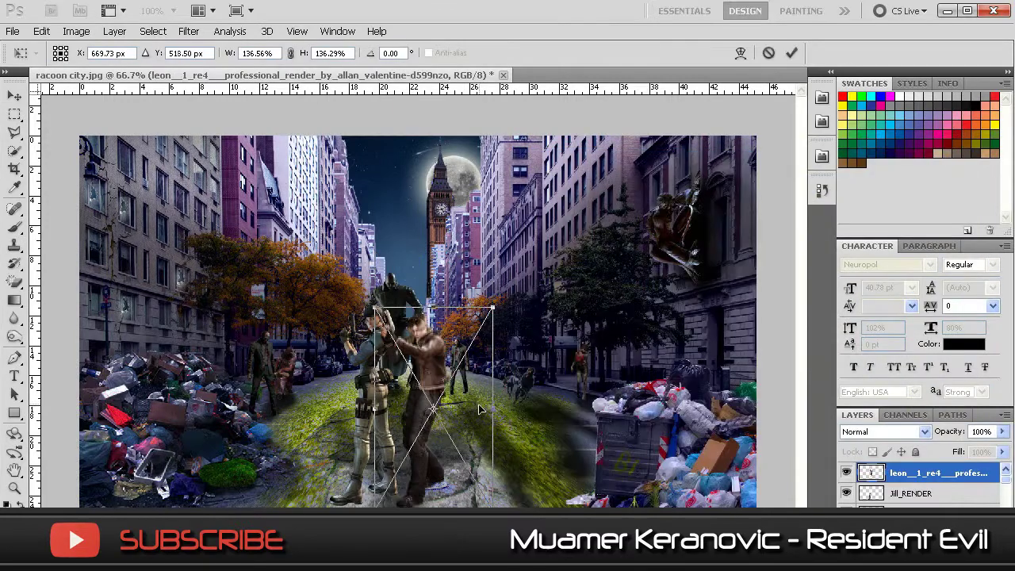
pyautogui.press('m')
pyautogui.click(417, 230)
pyautogui.click(76, 31)
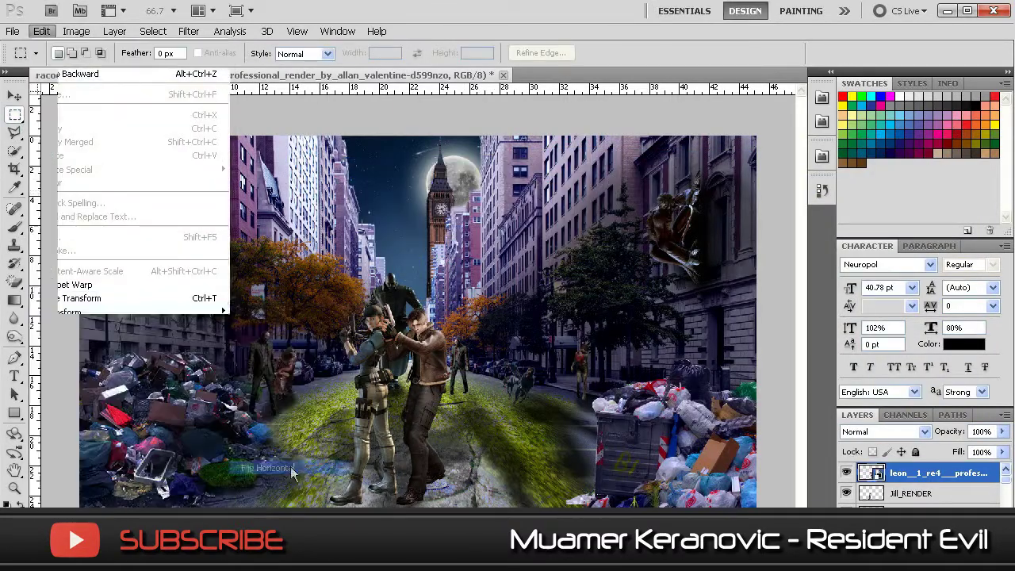
pyautogui.click(291, 468)
pyautogui.press('v')
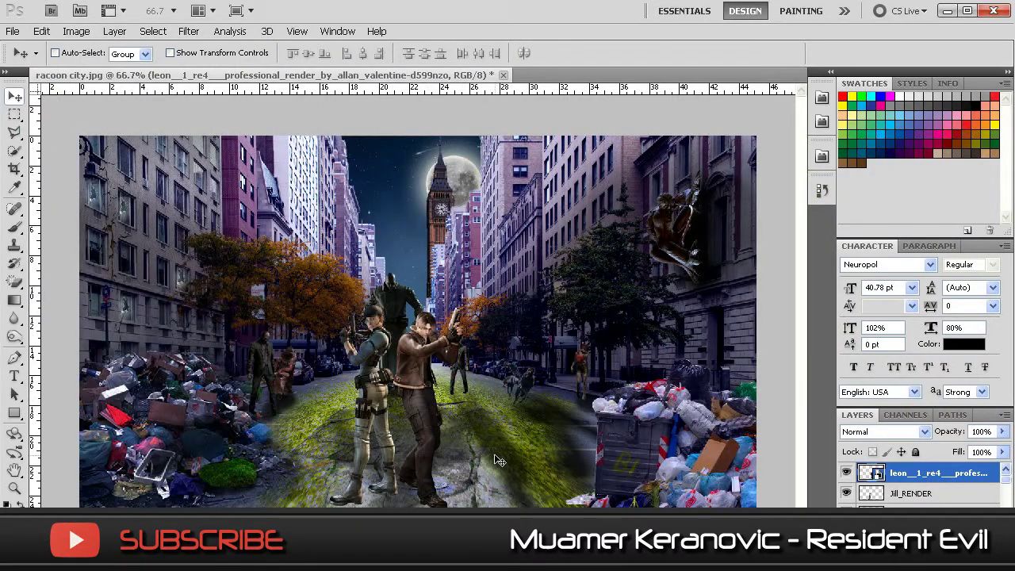
# Group the Jill and Leon layers into Group 1 and nudge the pair slightly right
pyautogui.hotkey('ctrl', '+')
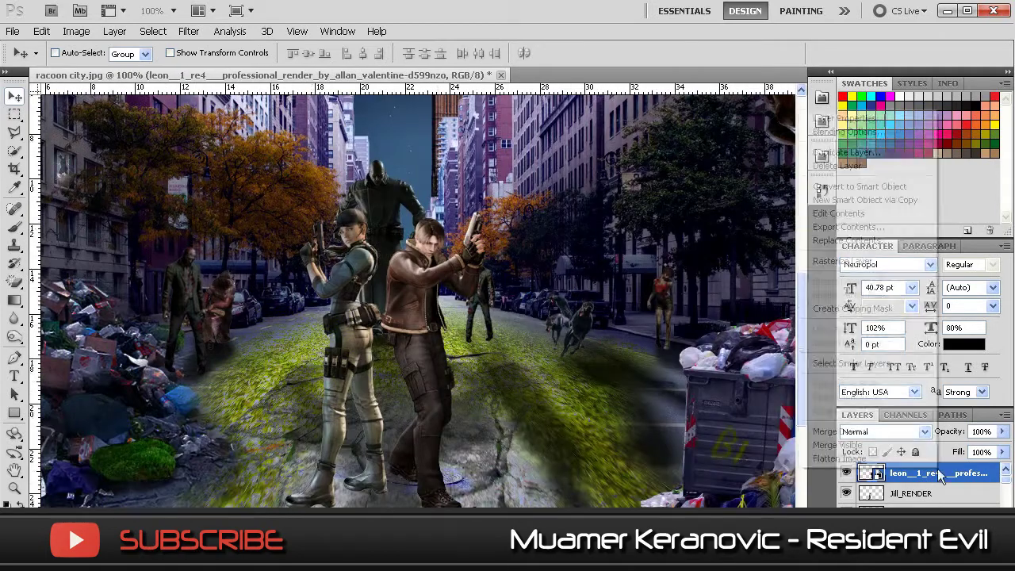
pyautogui.keyDown('shift'); pyautogui.click(926, 493); pyautogui.keyUp('shift')
pyautogui.hotkey('ctrl', 'g')
pyautogui.moveTo(432, 381); pyautogui.dragTo(455, 385)
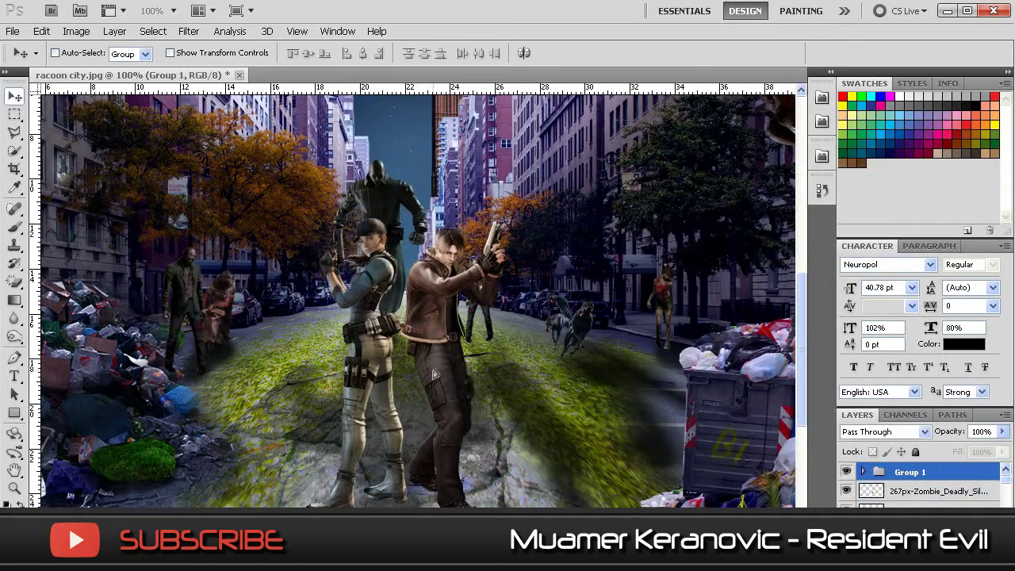
# Darken the Jill and Leon group with Brightness/Contrast
pyautogui.click(76, 31)
pyautogui.rightClick(920, 472)
pyautogui.press('Escape')
pyautogui.click(902, 265)
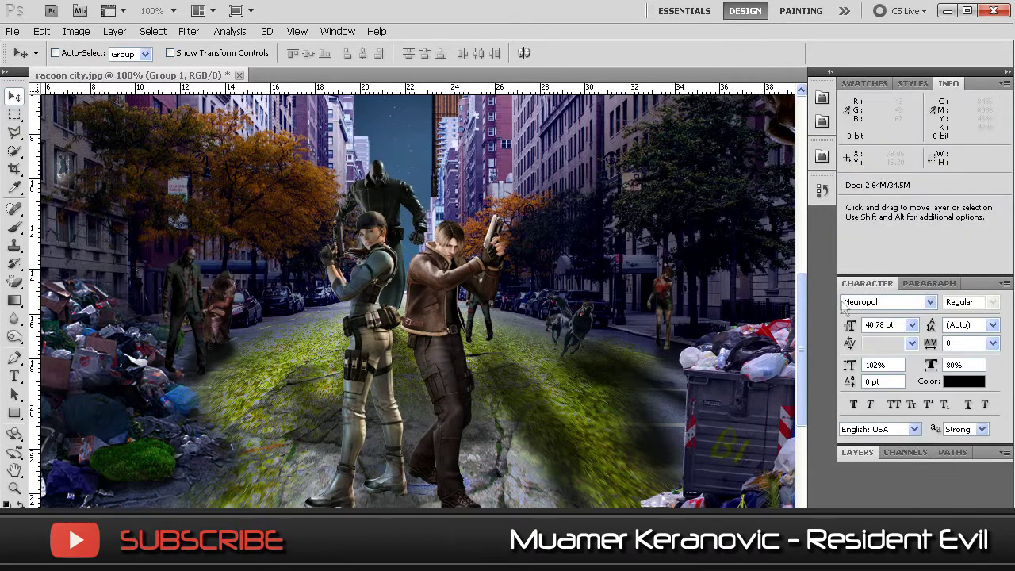
pyautogui.rightClick(899, 321)
pyautogui.click(76, 31)
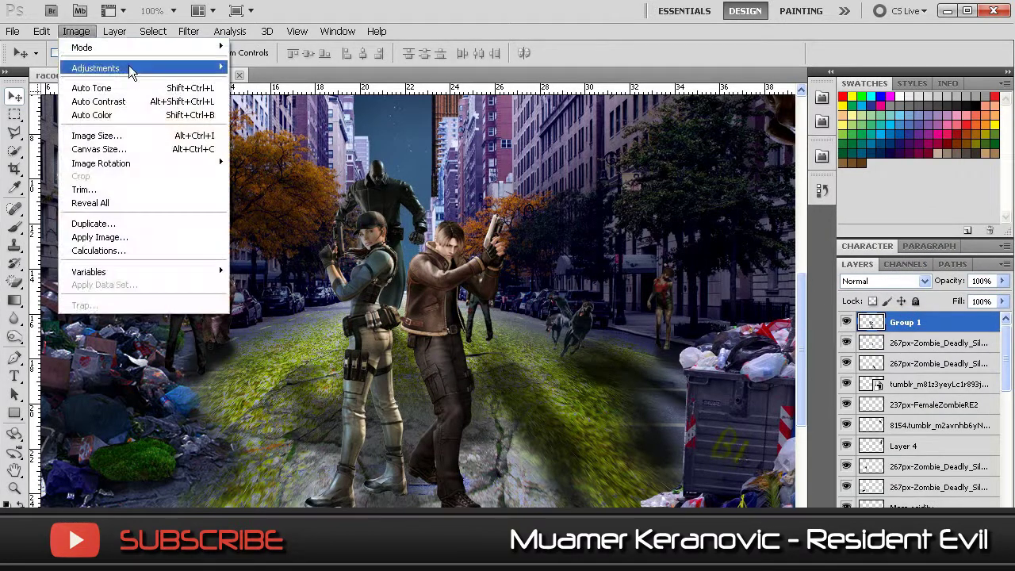
pyautogui.click(262, 68)
pyautogui.moveTo(690, 287); pyautogui.dragTo(656, 294)
pyautogui.click(829, 268)
# Duplicate Group 1 beneath the original and turn the copy into a black silhouette with Hue/Saturation
pyautogui.press('v')
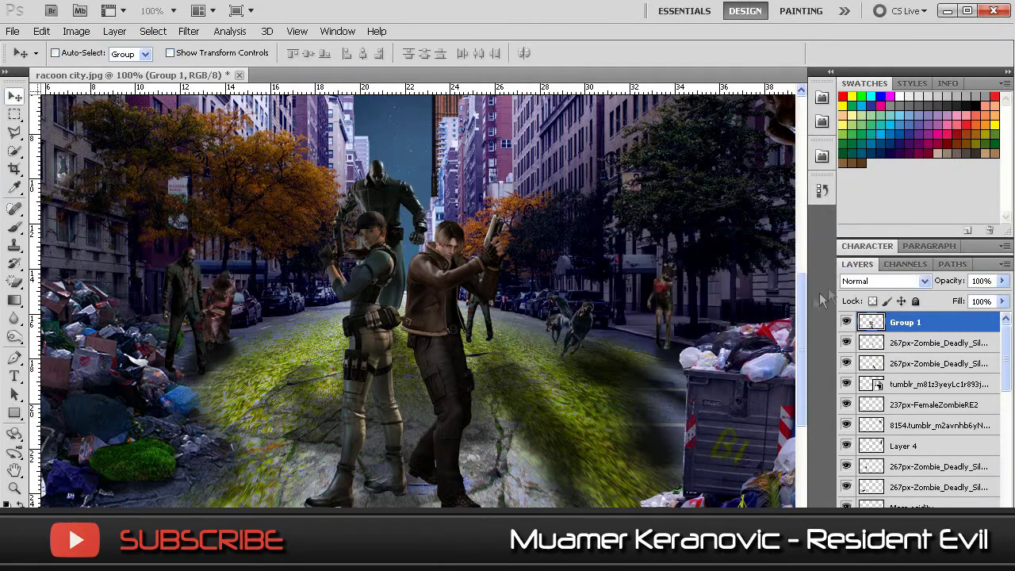
pyautogui.hotkey('ctrl', 'j')
pyautogui.hotkey('ctrl', '[')
pyautogui.click(41, 31)
pyautogui.press('Escape')
pyautogui.hotkey('ctrl', 'u')
pyautogui.moveTo(721, 136); pyautogui.dragTo(612, 136)
# Distort the silhouette into a shadow below their feet and apply Motion Blur
pyautogui.press('Return')
pyautogui.hotkey('ctrl', 't')
pyautogui.moveTo(505, 505); pyautogui.dragTo(666, 499)
pyautogui.moveTo(404, 212); pyautogui.dragTo(411, 502)
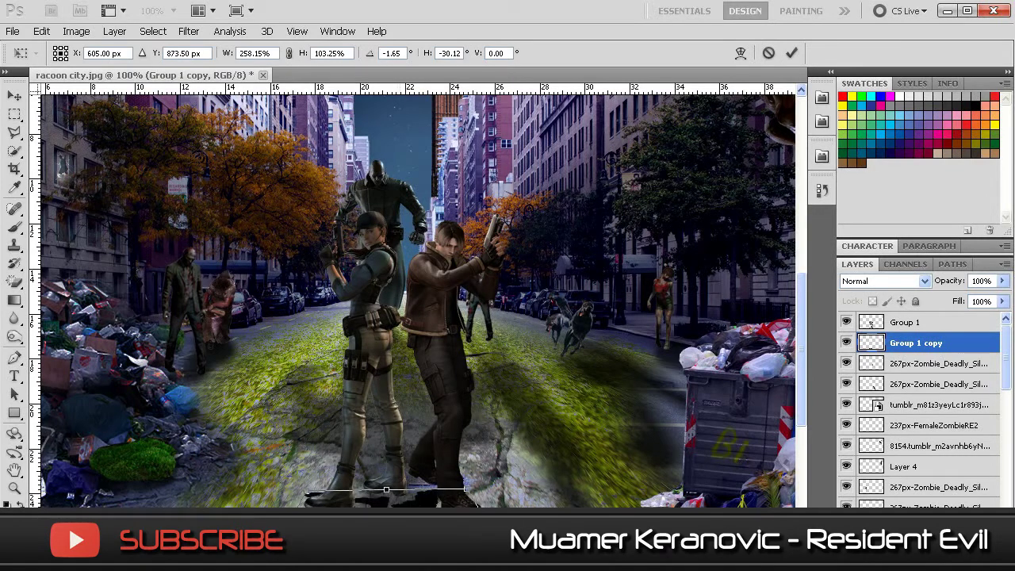
pyautogui.press('Return')
pyautogui.click(188, 31)
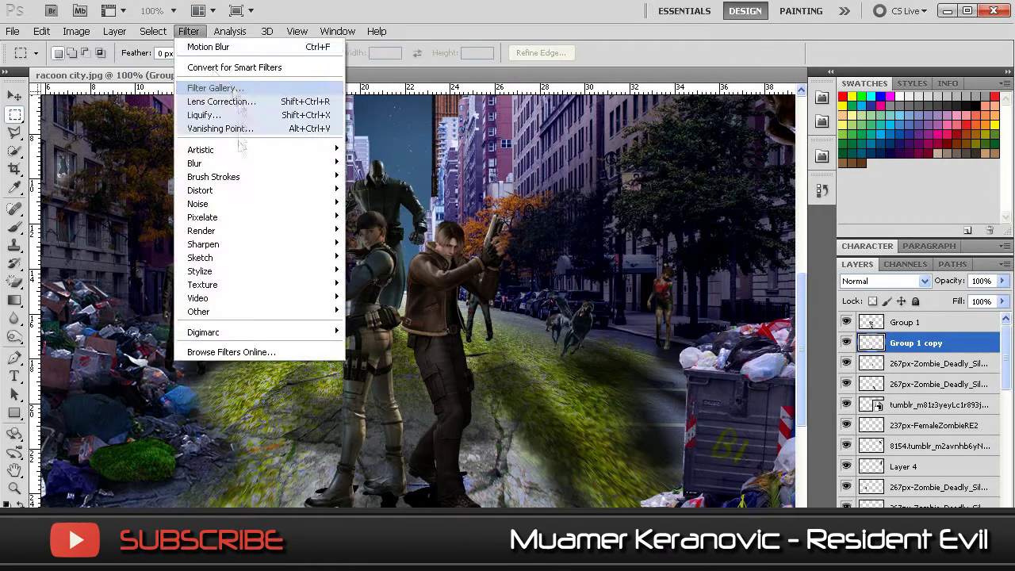
pyautogui.click(389, 270)
pyautogui.click(641, 275)
# Add two new layers for painted shading with a smaller brush, then reselect the character group
pyautogui.press('m')
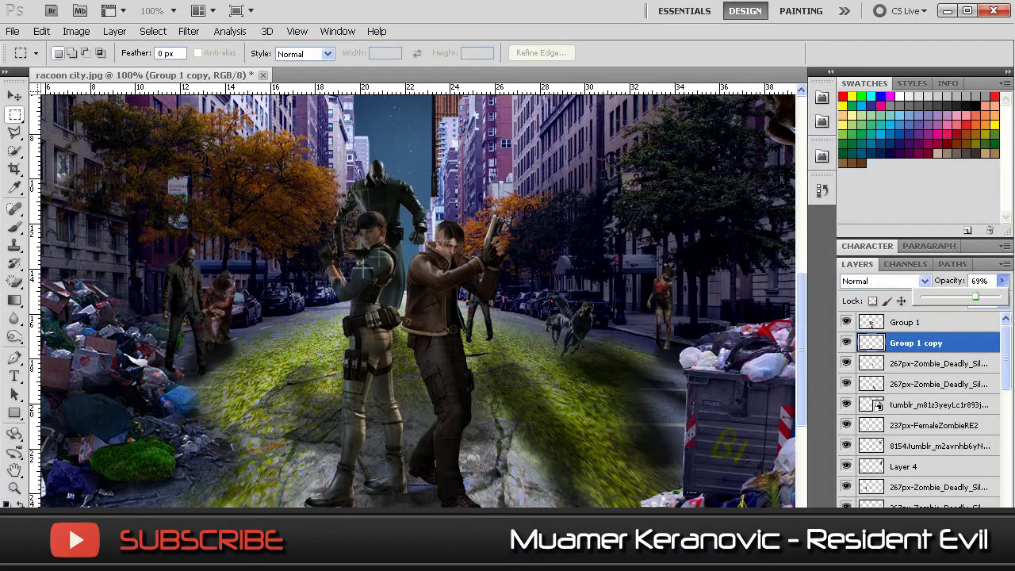
pyautogui.click(14, 282)
pyautogui.hotkey('ctrl', 'shift', 'alt', 'n')
pyautogui.press('b')
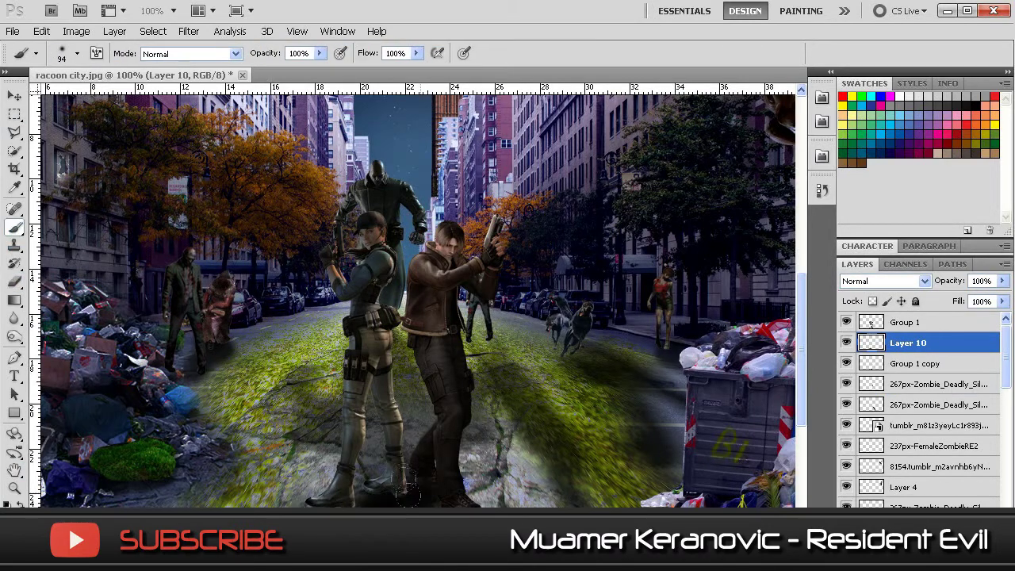
pyautogui.press('e')
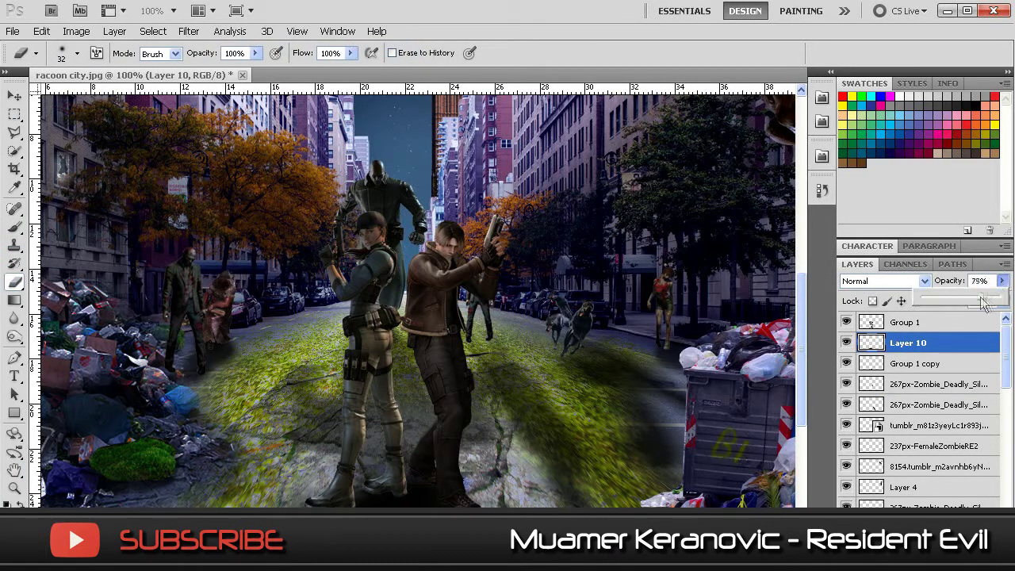
pyautogui.hotkey('ctrl', 'shift', 'alt', 'n')
pyautogui.press('b')
pyautogui.click(77, 53)
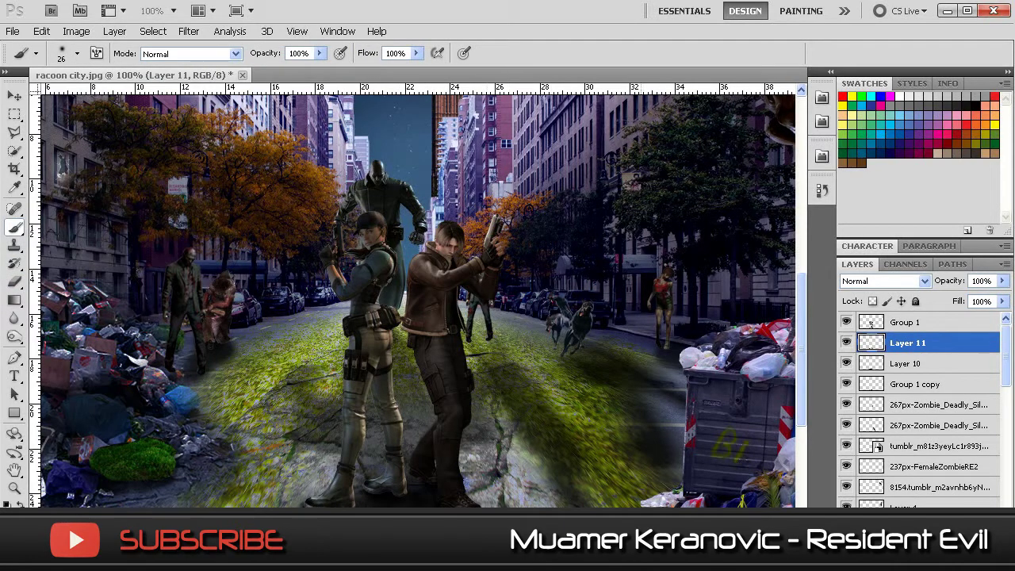
pyautogui.hotkey('ctrl', '-')
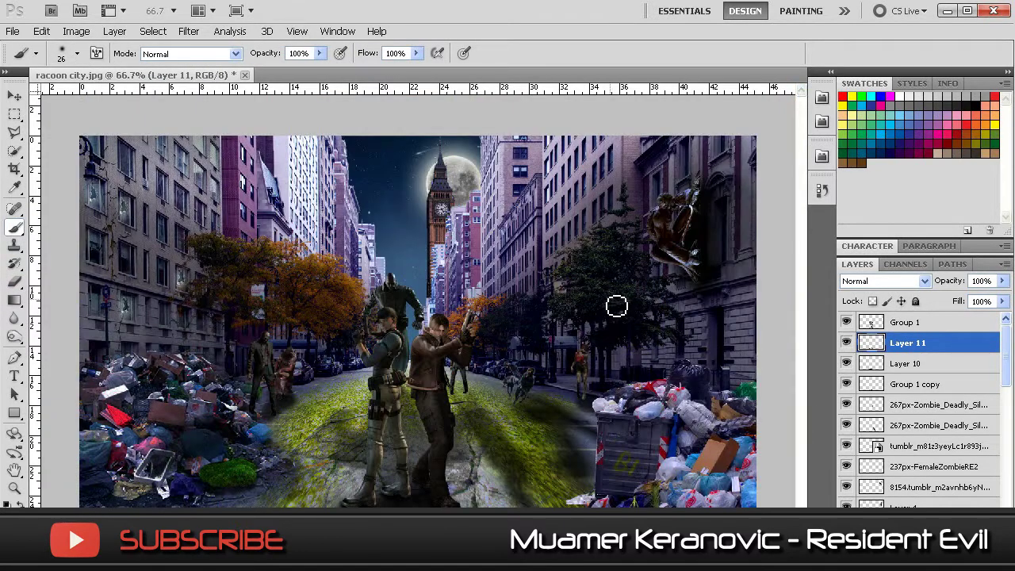
pyautogui.hotkey('ctrl', '+')
pyautogui.scroll(-3, 612, 290)
pyautogui.hotkey('alt', ']')
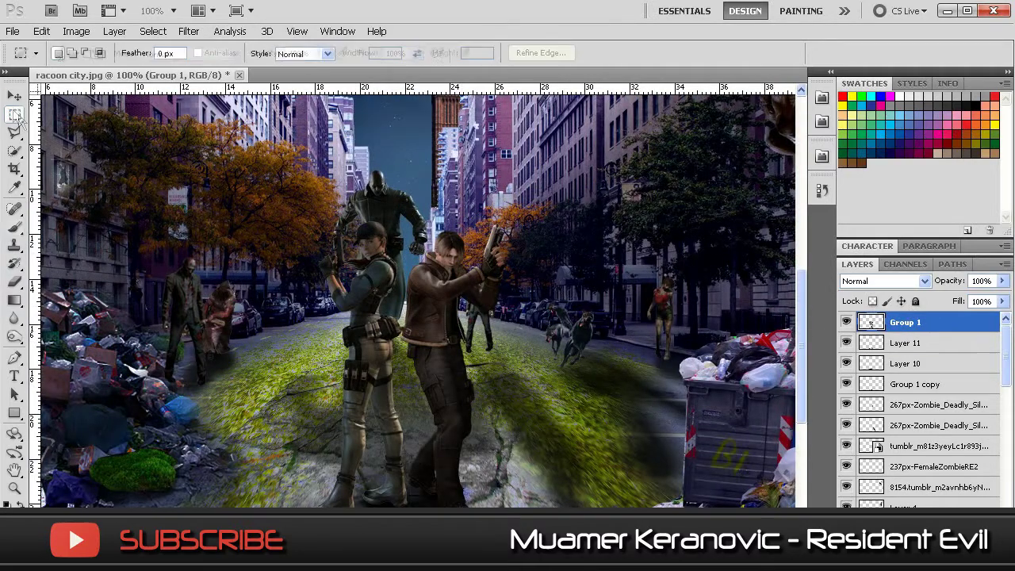
# Paint white Overlay rim light along Leon's and Jill's edges on a new layer, and duplicate it at 61%
pyautogui.hotkey('ctrl', 'shift', 'alt', 'n')
pyautogui.hotkey('ctrl', 'h')
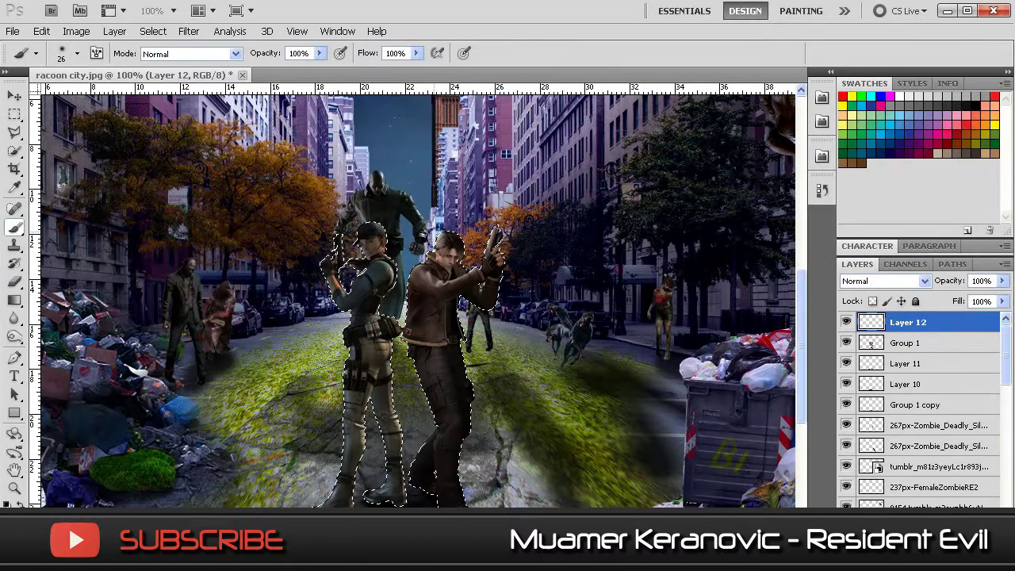
pyautogui.moveTo(498, 229)
pyautogui.mouseDown()
pyautogui.moveTo(472, 333)
pyautogui.moveTo(468, 433)
pyautogui.moveTo(424, 414)
pyautogui.mouseUp()
pyautogui.moveTo(408, 265); pyautogui.dragTo(400, 314)
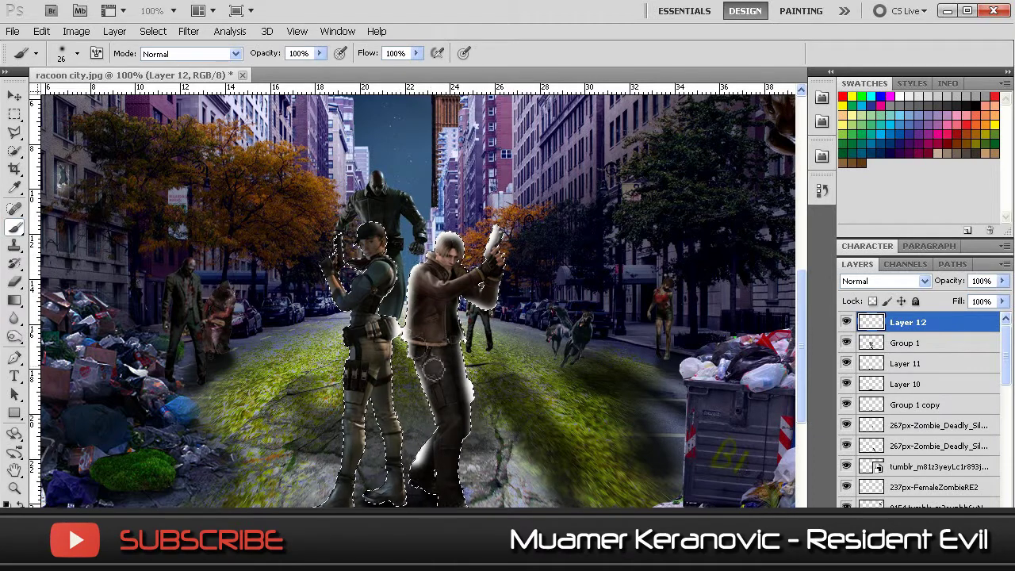
pyautogui.moveTo(381, 226)
pyautogui.mouseDown()
pyautogui.moveTo(337, 261)
pyautogui.moveTo(329, 333)
pyautogui.mouseUp()
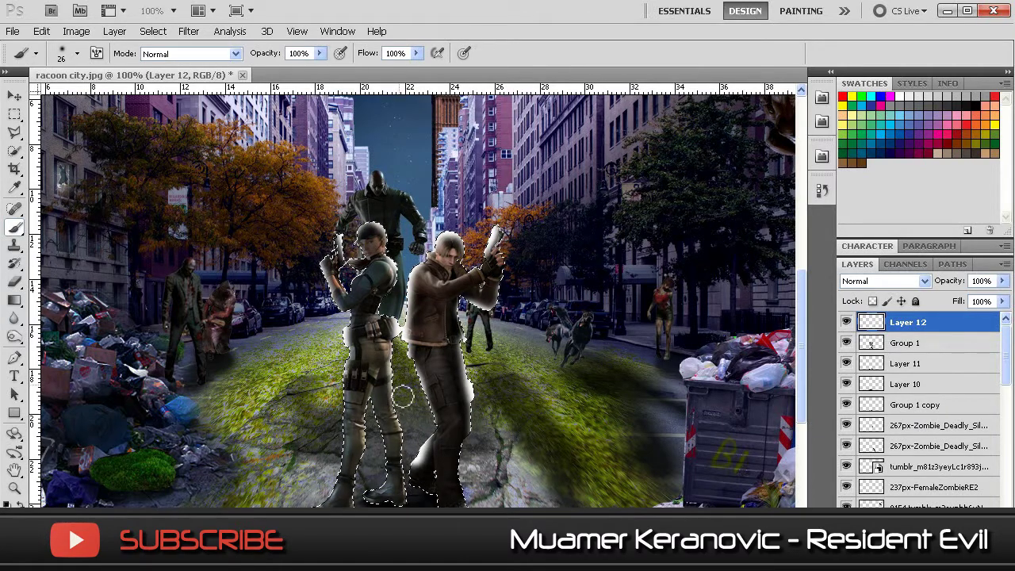
pyautogui.moveTo(403, 396); pyautogui.dragTo(369, 495)
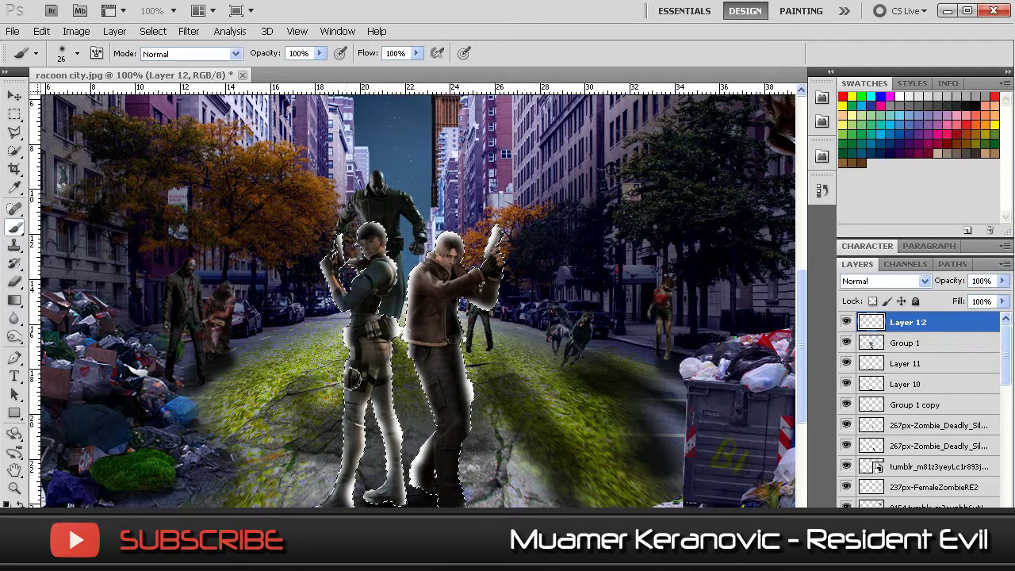
pyautogui.press('m')
pyautogui.hotkey('ctrl', 'd')
pyautogui.scroll(-13, 925, 281)
pyautogui.scroll(1, 925, 281)
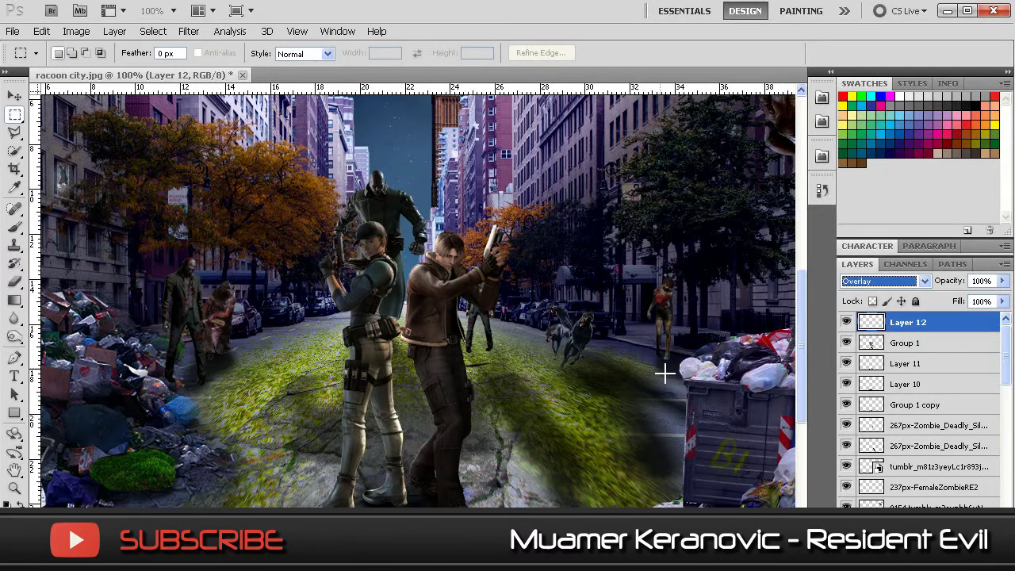
pyautogui.hotkey('ctrl', 'j')
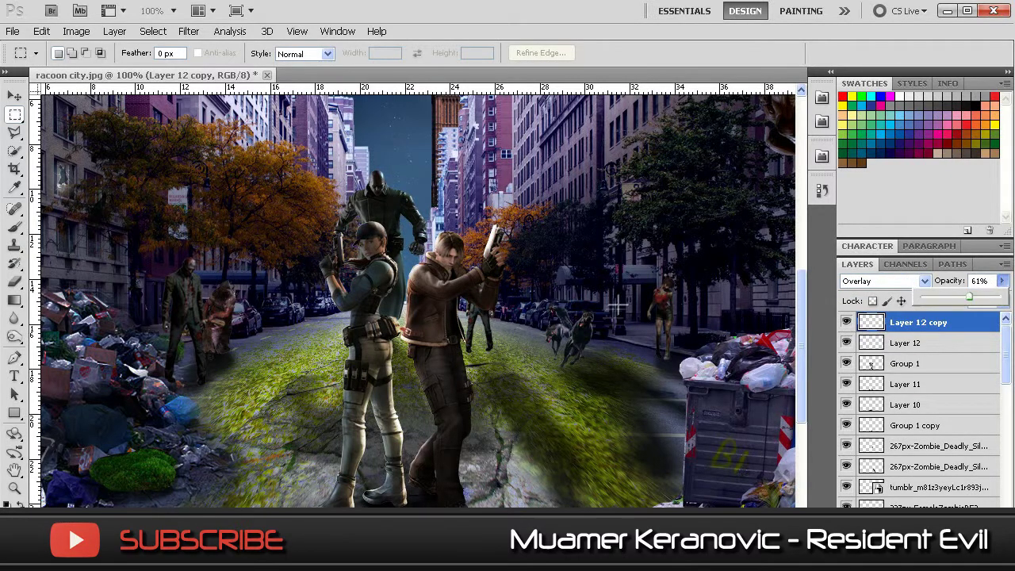
pyautogui.scroll(-5, 920, 412)
# Load the tall monster's outline as a selection on a new empty layer for painting
pyautogui.click(940, 487)
pyautogui.rightClick(384, 227)
pyautogui.click(434, 376)
pyautogui.press('Return')
pyautogui.hotkey('ctrl', 'shift', 'alt', 'n')
pyautogui.press('b')
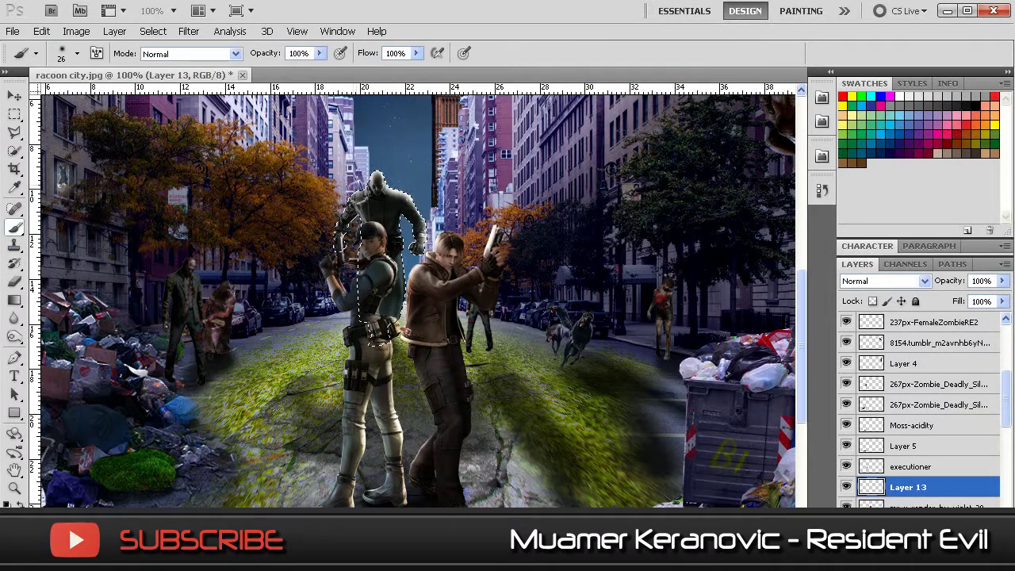
# Set the tall monster's rim-light layer to Overlay blending and deselect
pyautogui.press('m')
pyautogui.click(883, 280)
pyautogui.click(873, 432)
pyautogui.hotkey('ctrl', 'd')
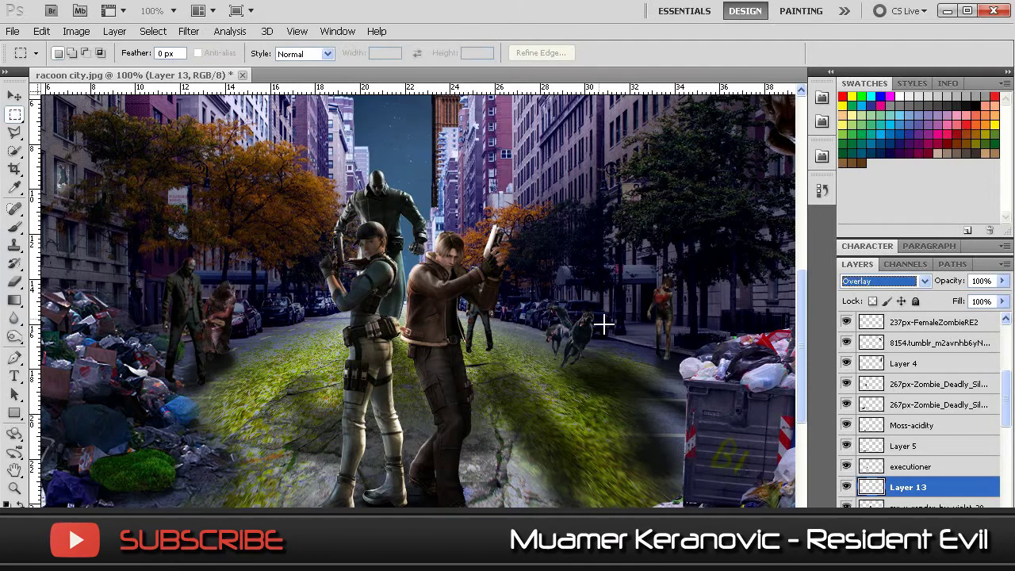
pyautogui.scroll(-3, 928, 465)
pyautogui.scroll(-2, 928, 465)
pyautogui.scroll(4, 928, 465)
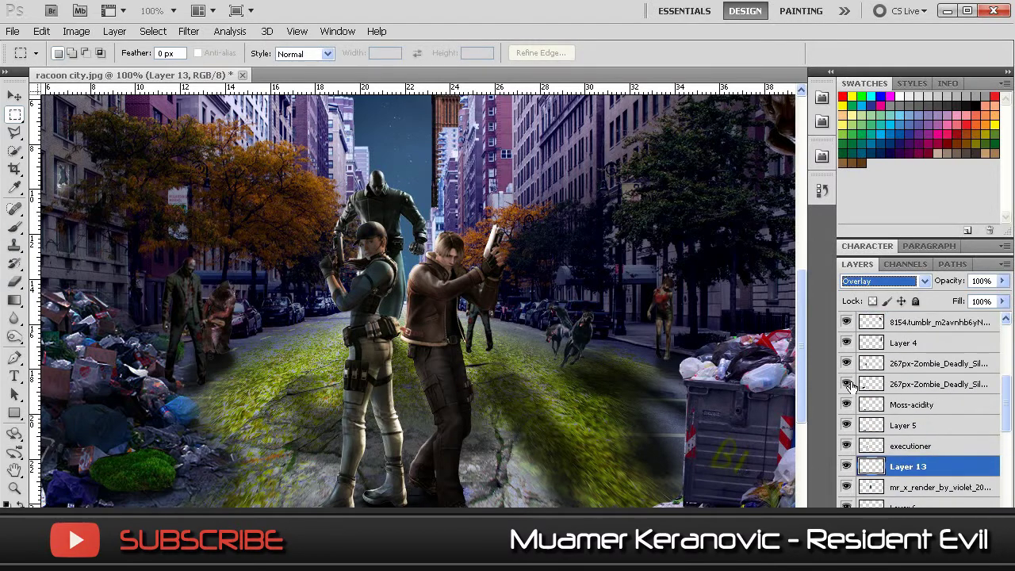
# Paint an Overlay rim light on the left zombie from its loaded outline, then duplicate it
pyautogui.click(928, 364)
pyautogui.hotkey('alt', 's')
pyautogui.press('o')
pyautogui.press('Return')
pyautogui.hotkey('ctrl', 'shift', 'alt', 'n')
pyautogui.press('b')
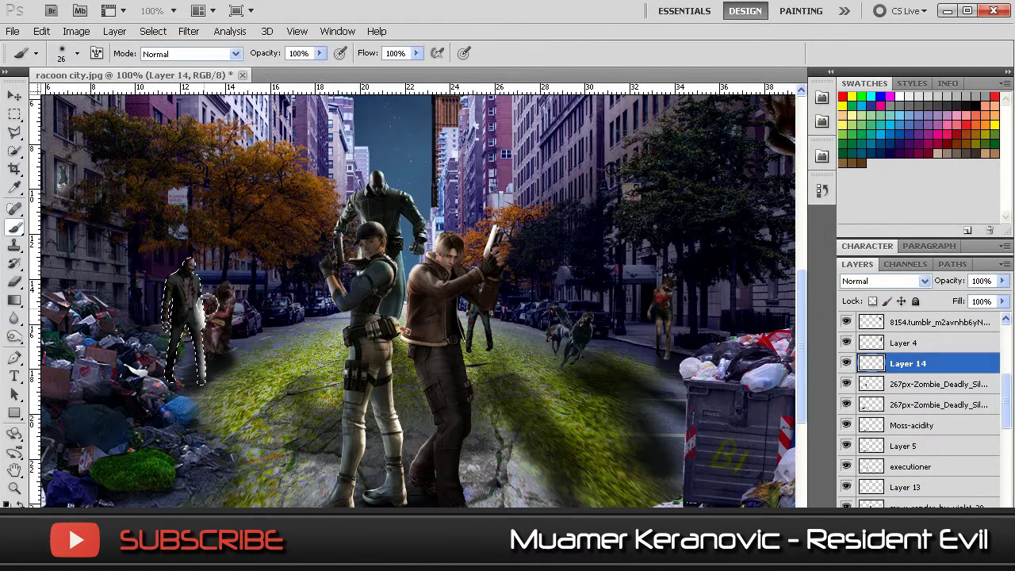
pyautogui.press('m')
pyautogui.click(883, 281)
pyautogui.click(872, 476)
pyautogui.hotkey('ctrl', 'd')
pyautogui.hotkey('ctrl', 'j')
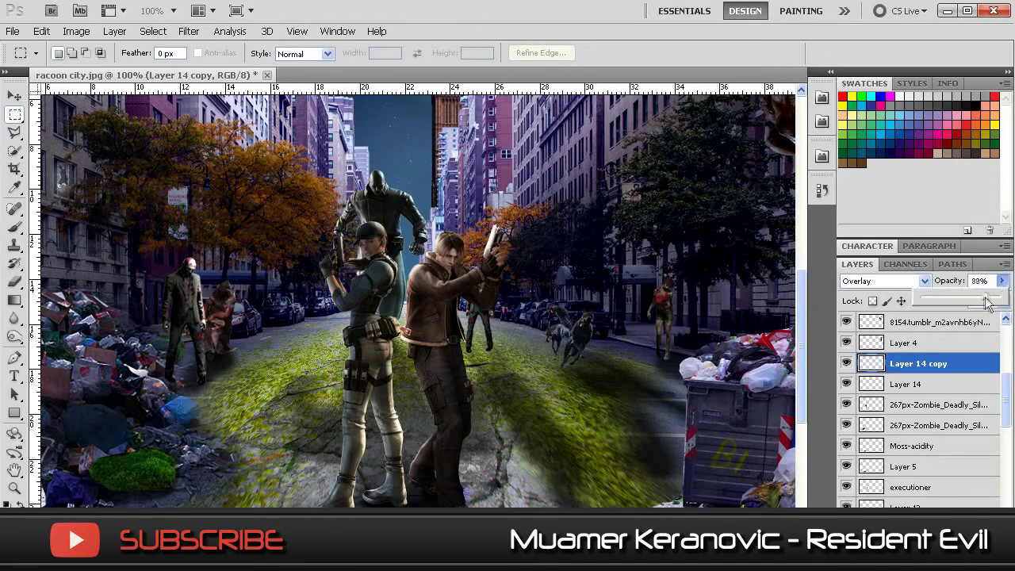
pyautogui.scroll(2, 846, 384)
# Paint a duplicated Overlay rim light on the wall-climbing creature, adding an extra light layer
pyautogui.click(913, 364)
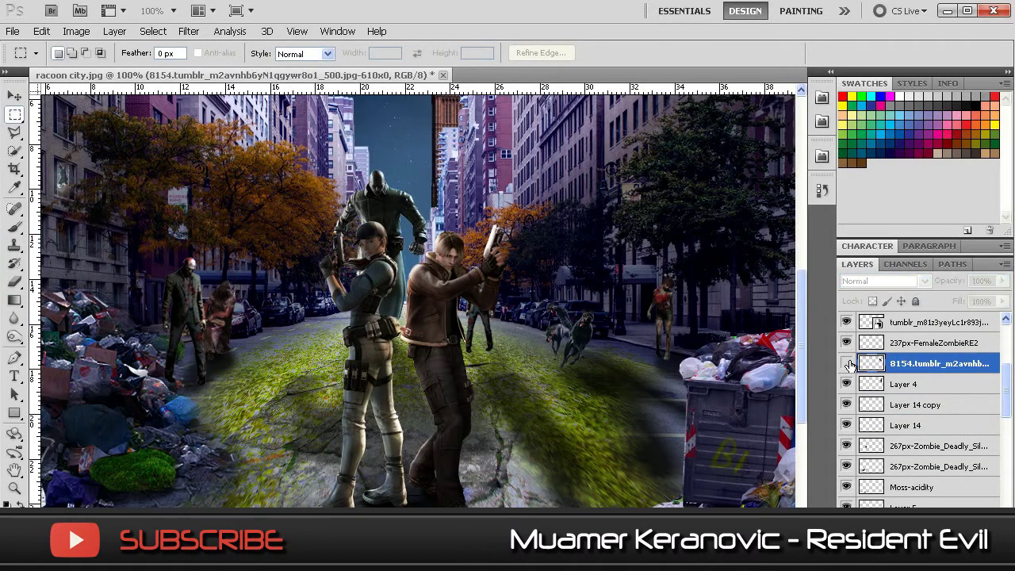
pyautogui.hotkey('alt', 's')
pyautogui.press('o')
pyautogui.press('Return')
pyautogui.hotkey('ctrl', 'shift', 'alt', 'n')
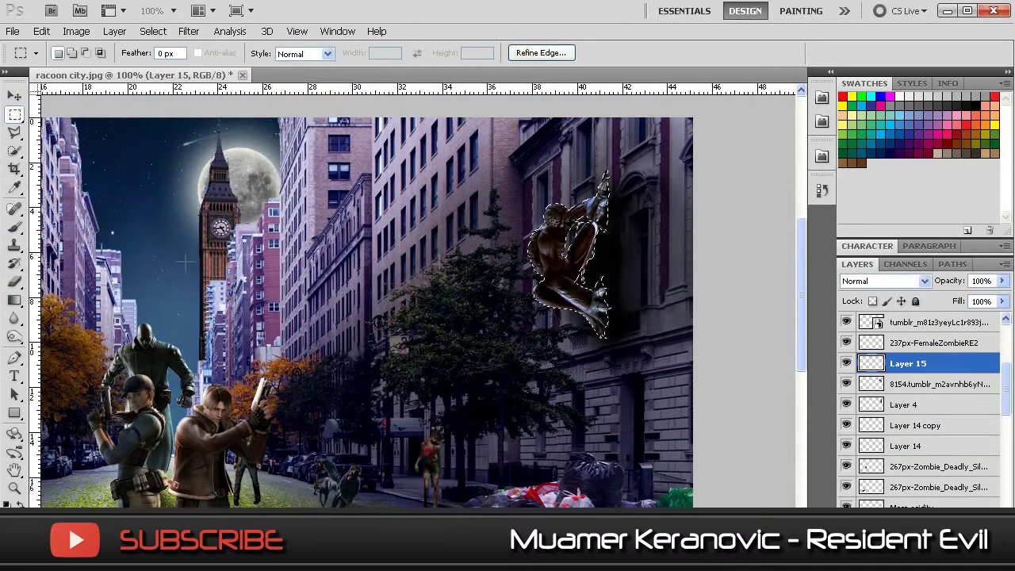
pyautogui.press('b')
pyautogui.press('m')
pyautogui.click(881, 281)
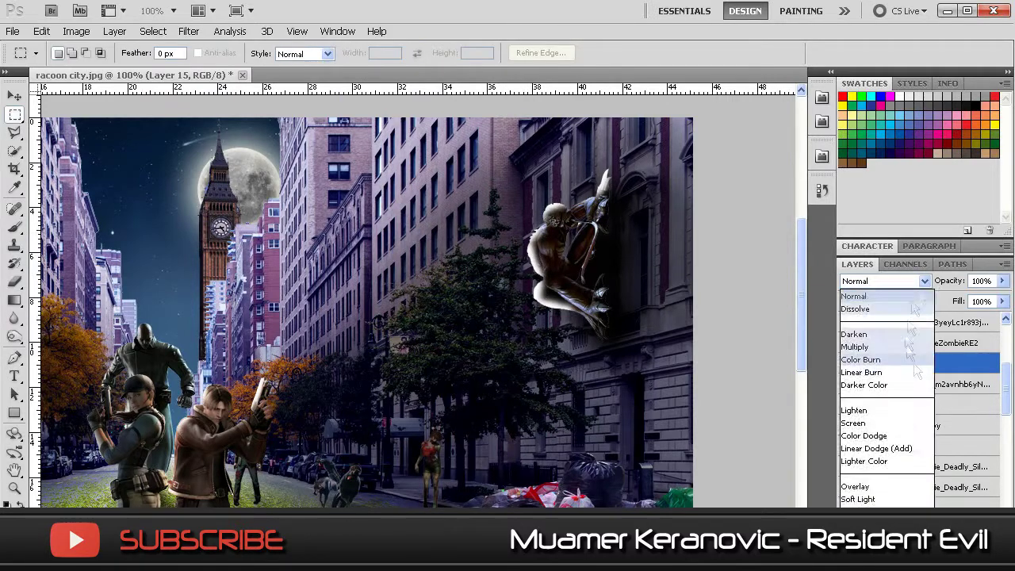
pyautogui.click(864, 484)
pyautogui.hotkey('ctrl', 'j')
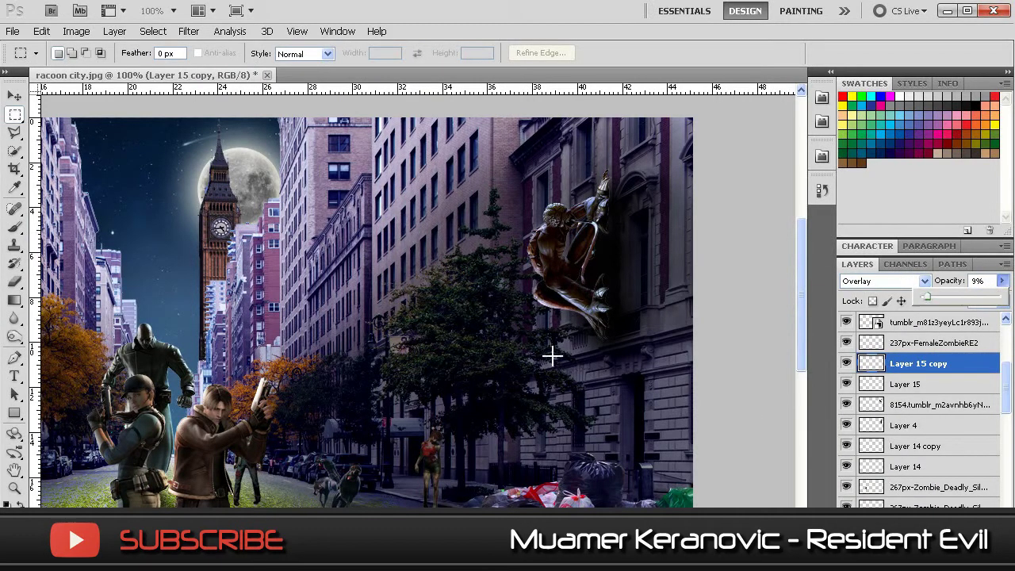
pyautogui.click(869, 407)
pyautogui.hotkey('ctrl', 'shift', 'alt', 'n')
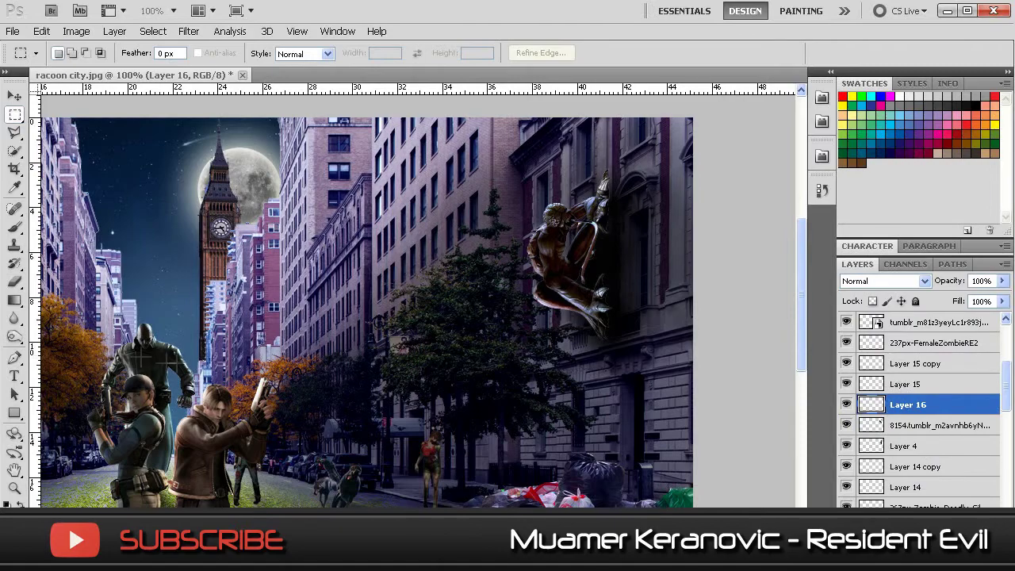
pyautogui.press('b')
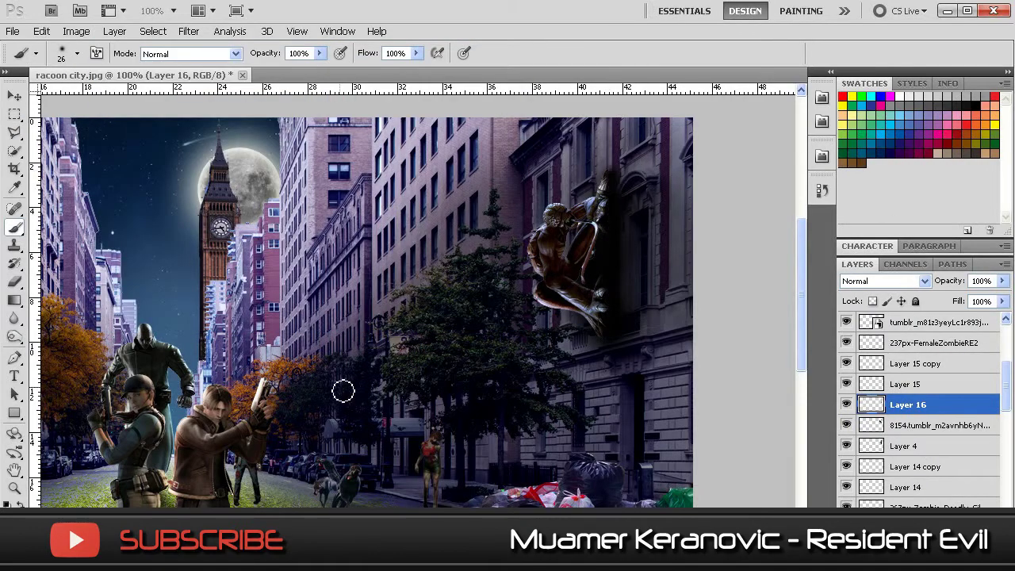
# Add an Overlay rim-light layer to the female zombie from its loaded outline
pyautogui.hotkey('ctrl', '-')
pyautogui.hotkey('ctrl', '+')
pyautogui.keyDown('ctrl'); pyautogui.click(871, 363); pyautogui.keyUp('ctrl')
pyautogui.click(936, 364)
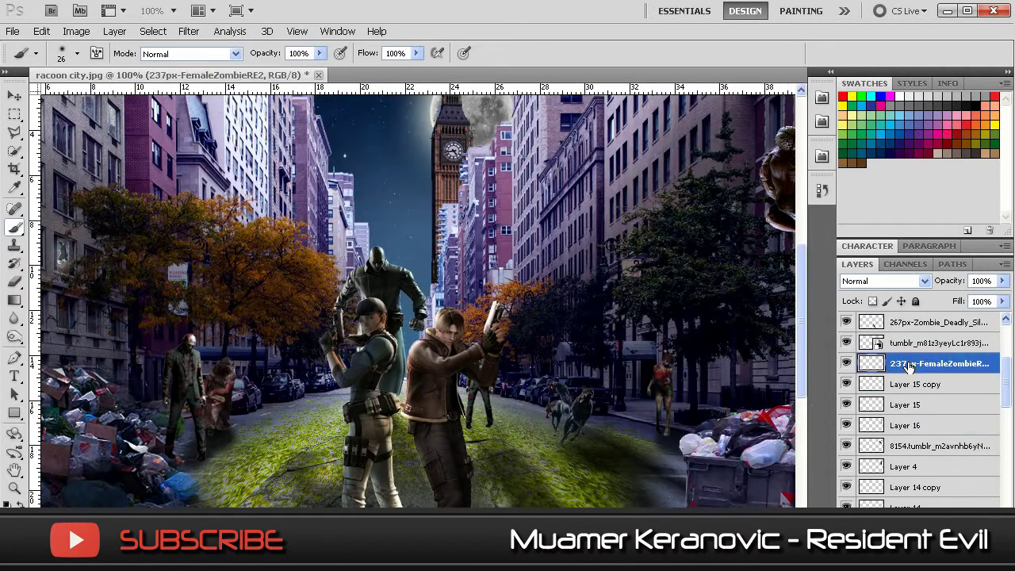
pyautogui.press('m')
pyautogui.rightClick(679, 388)
pyautogui.press('Escape')
pyautogui.hotkey('ctrl', 'shift', 'alt', 'n')
pyautogui.press('b')
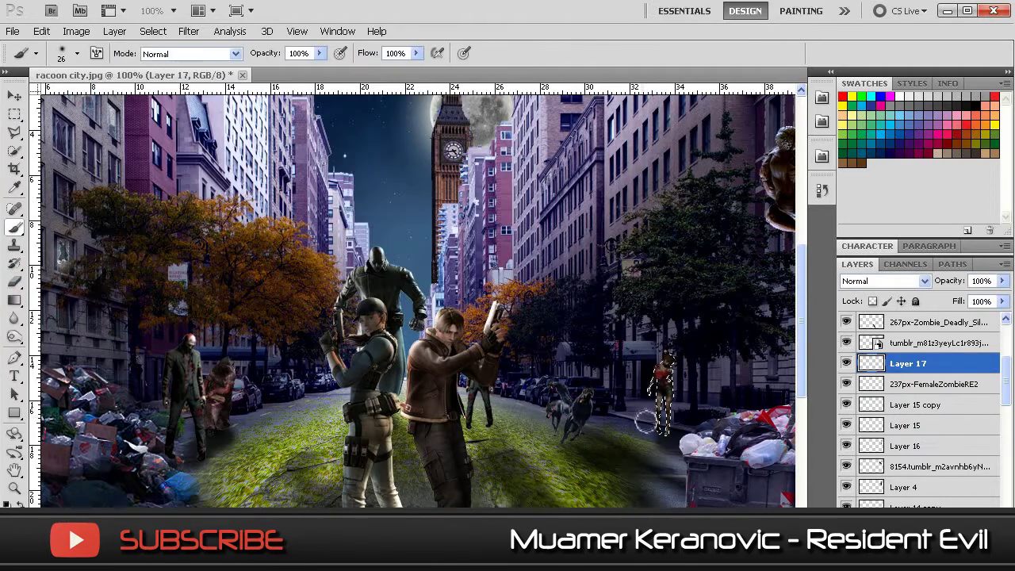
pyautogui.press('m')
pyautogui.hotkey('ctrl', 'd')
pyautogui.click(884, 281)
pyautogui.click(907, 544)
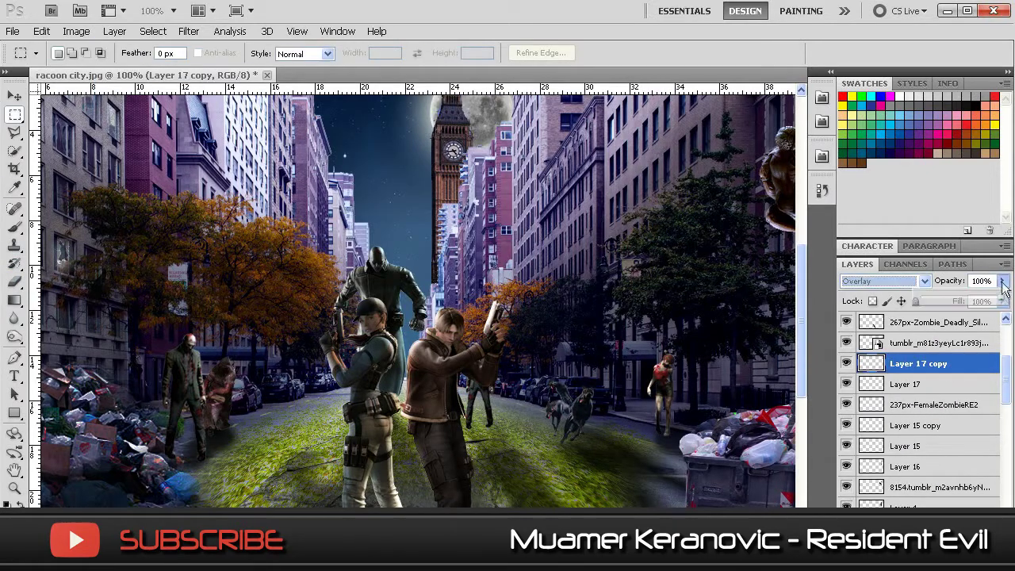
# Paint rim light onto the dogs on new layers within their loaded outline
pyautogui.scroll(1, 936, 341)
pyautogui.rightClick(936, 363)
pyautogui.rightClick(592, 359)
pyautogui.press('Escape')
pyautogui.hotkey('ctrl', 'shift', 'alt', 'n')
pyautogui.press('b')
pyautogui.click(884, 281)
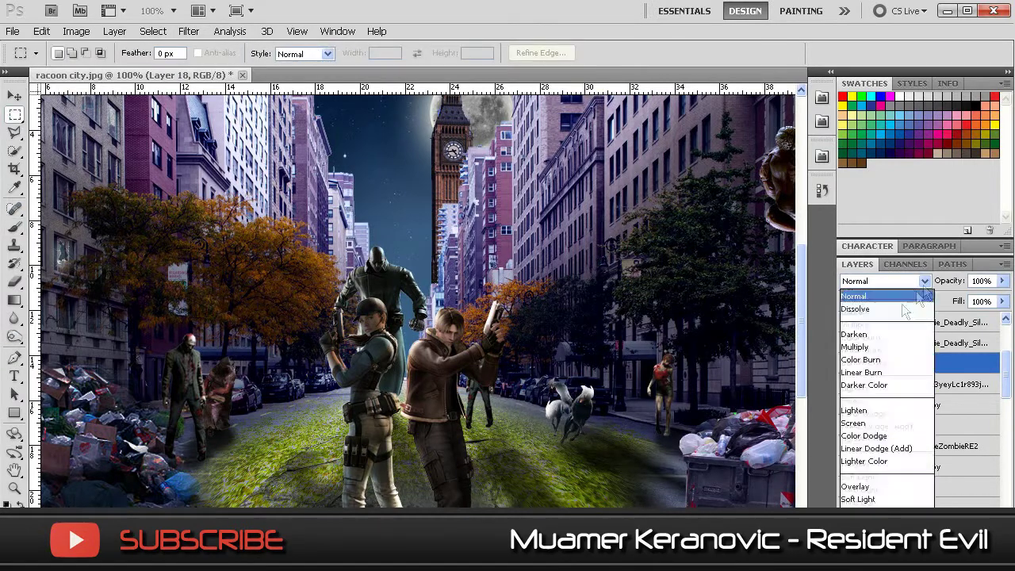
pyautogui.press('Escape')
pyautogui.hotkey('alt', '[')
pyautogui.hotkey('alt', '[')
pyautogui.hotkey('ctrl', 'shift', 'alt', 'n')
pyautogui.press('b')
pyautogui.click(582, 441)
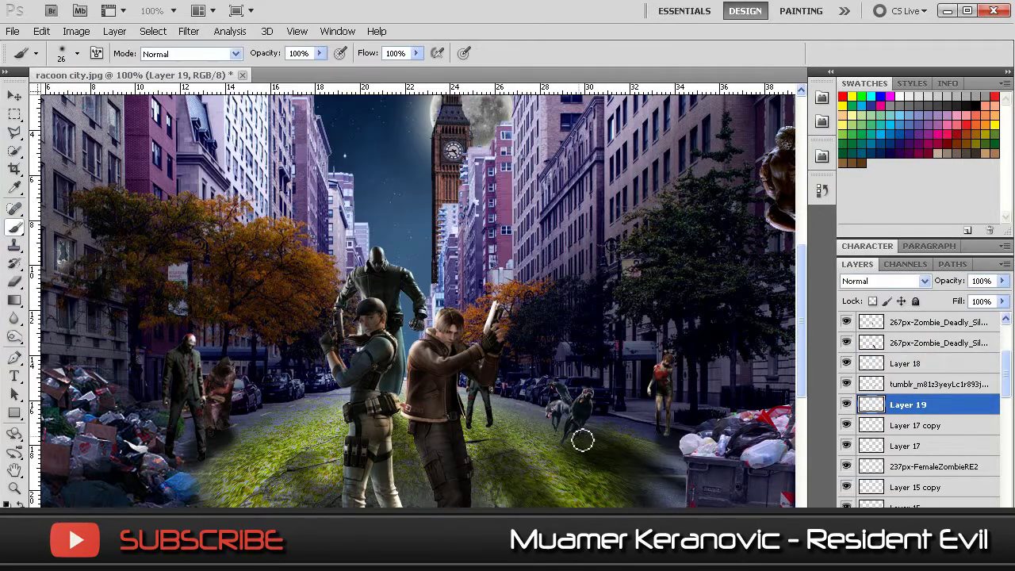
pyautogui.scroll(2, 921, 397)
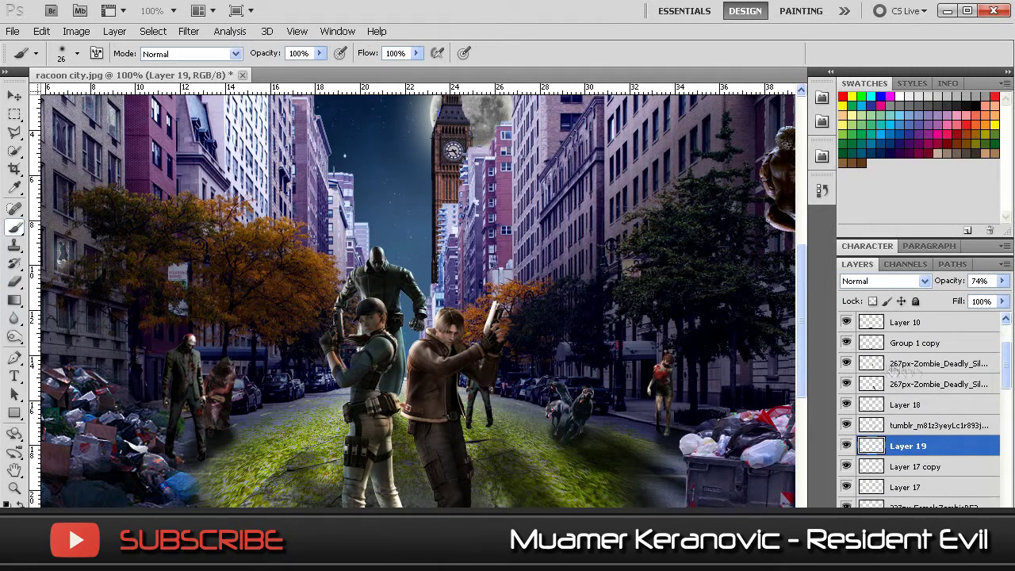
# Add an Overlay rim-light layer to the centre-street zombie
pyautogui.click(865, 364)
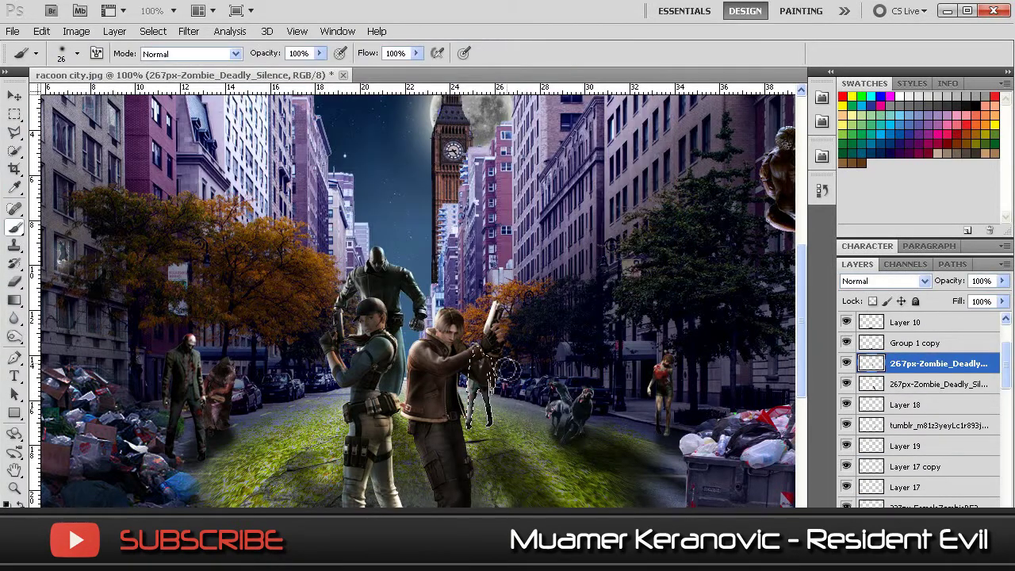
pyautogui.press('m')
pyautogui.click(883, 281)
pyautogui.click(856, 292)
pyautogui.hotkey('ctrl', 'z')
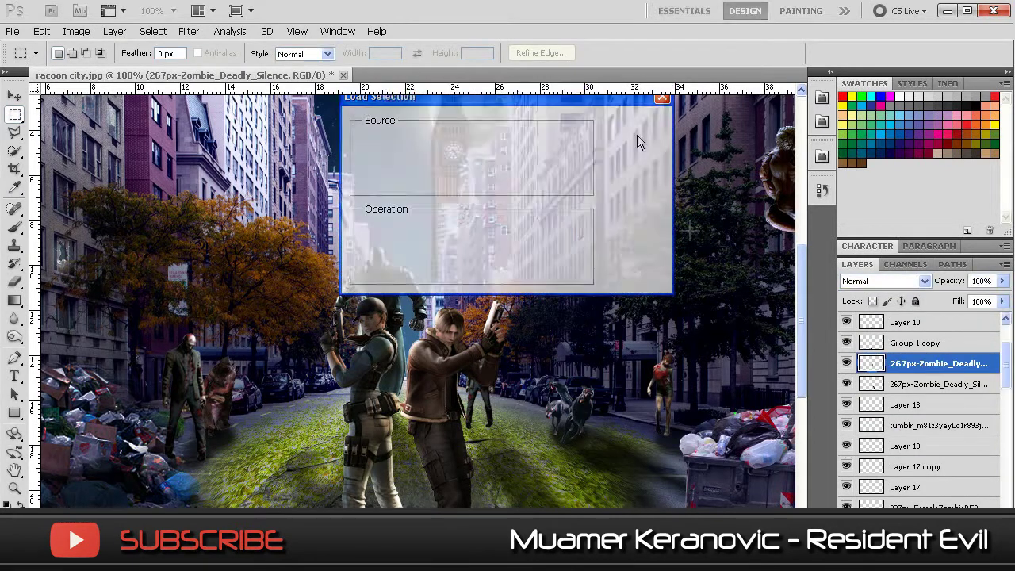
pyautogui.click(630, 131)
pyautogui.hotkey('ctrl', 'alt', 'shift', 'n')
pyautogui.press('b')
pyautogui.press('m')
pyautogui.hotkey('shift', 'alt', 'o')
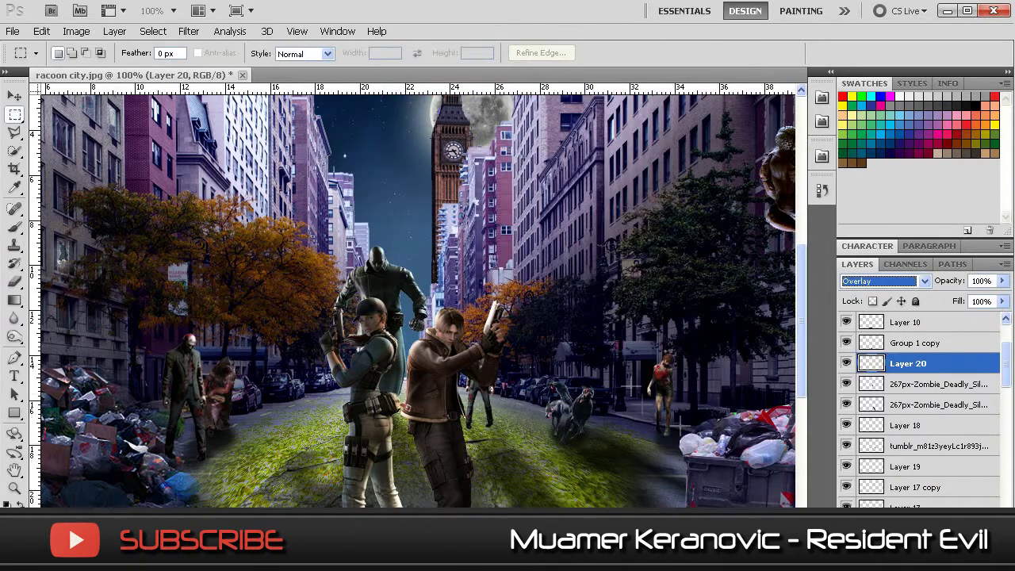
# Paint a lower-opacity shadow in the street and reshape it with Free Transform
pyautogui.click(918, 404)
pyautogui.hotkey('ctrl', 'shift', 'alt', 'n')
pyautogui.press('b')
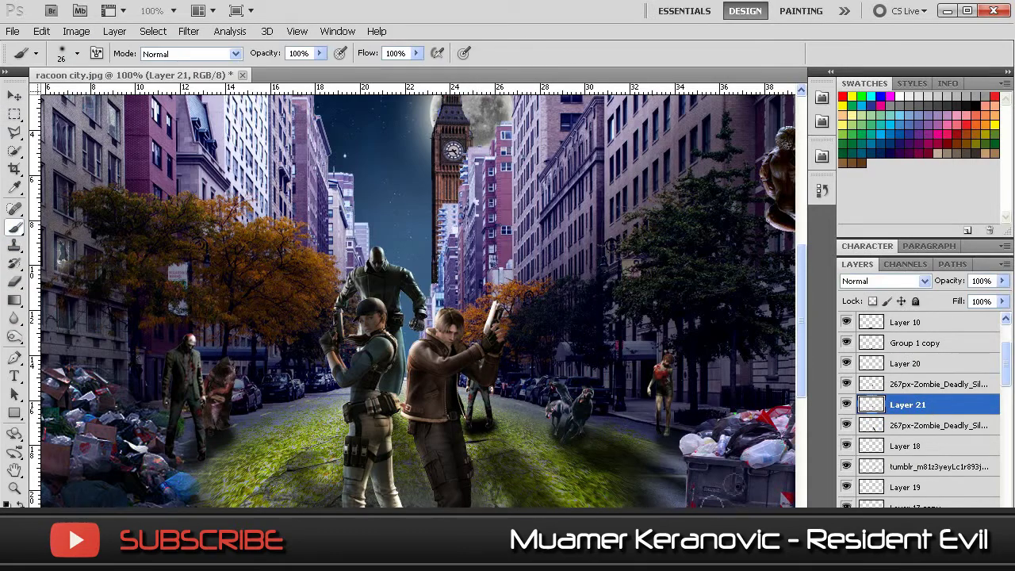
pyautogui.moveTo(1001, 281); pyautogui.dragTo(975, 301)
pyautogui.hotkey('ctrl', 't')
pyautogui.press('m')
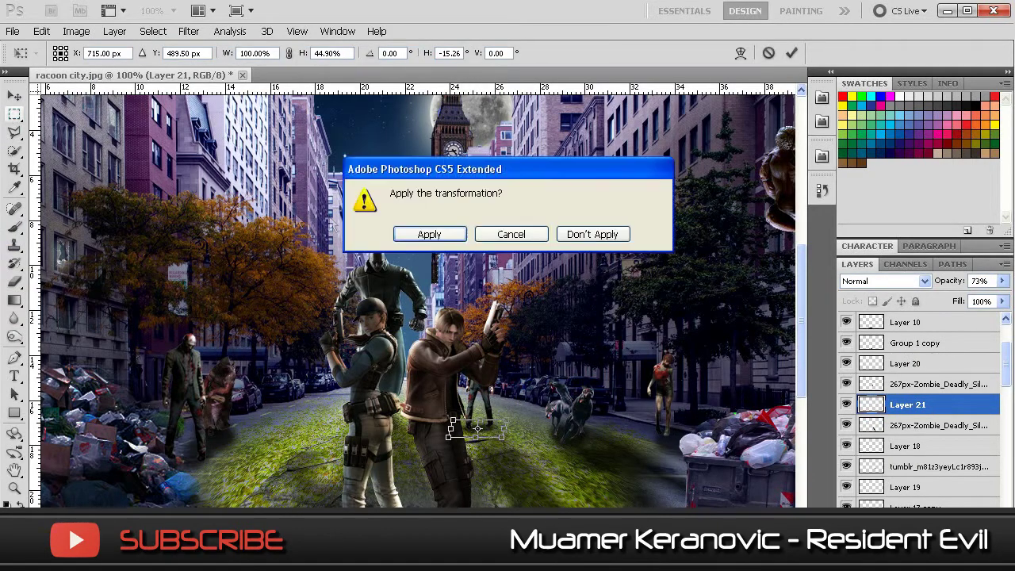
pyautogui.press('Return')
pyautogui.scroll(2, 471, 407)
pyautogui.click(912, 321)
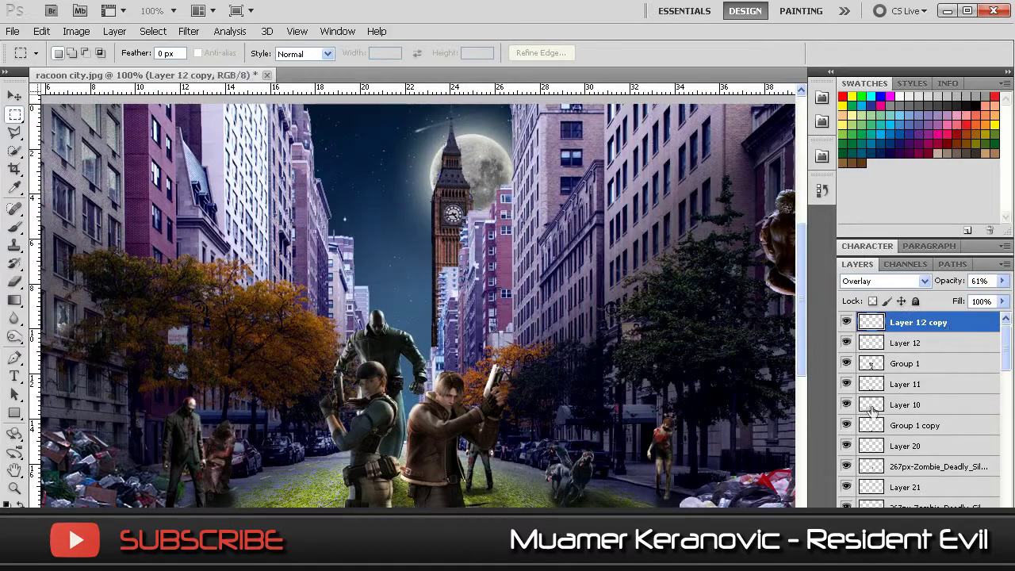
# Place the helicopter photo into the scene and move it towards the top centre
pyautogui.click(13, 31)
pyautogui.click(47, 290)
pyautogui.rightClick(825, 274)
pyautogui.doubleClick(658, 289)
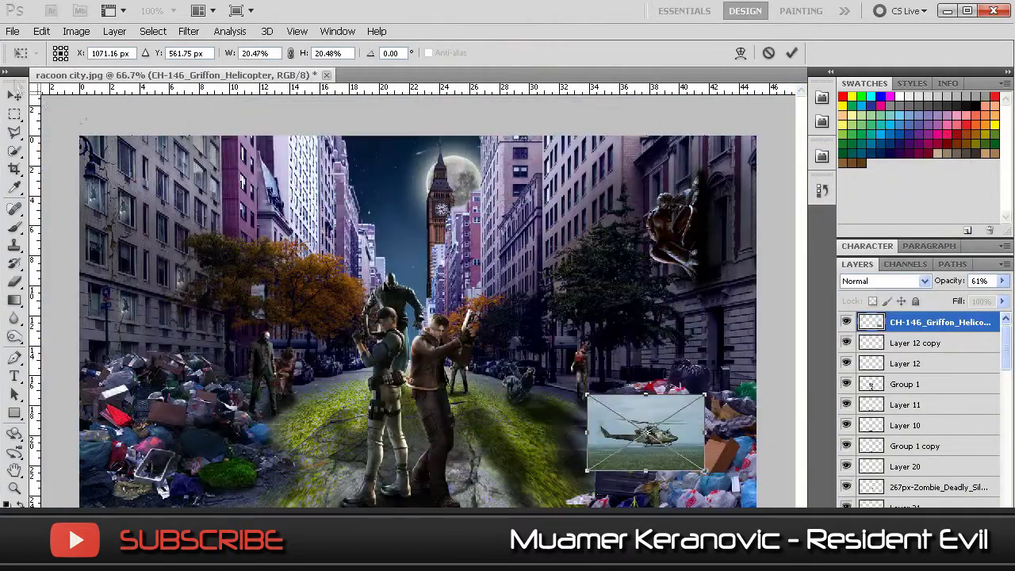
pyautogui.press('Return')
pyautogui.press('v')
pyautogui.moveTo(602, 436); pyautogui.dragTo(372, 213)
pyautogui.hotkey('ctrl', '+')
pyautogui.hotkey('ctrl', '+')
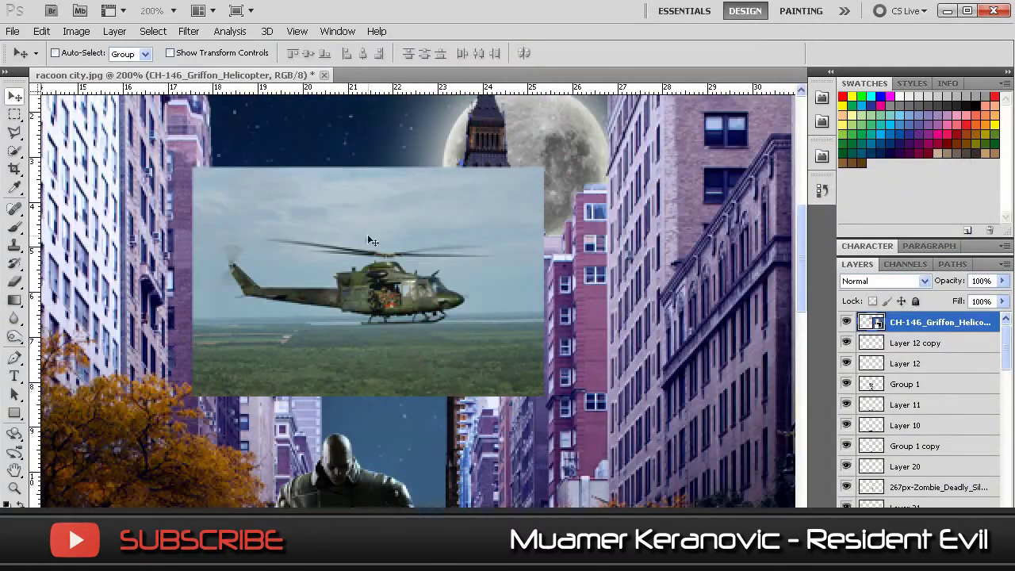
# Trace the helicopter with a path, rasterize the layer and delete the surrounding background
pyautogui.press('p')
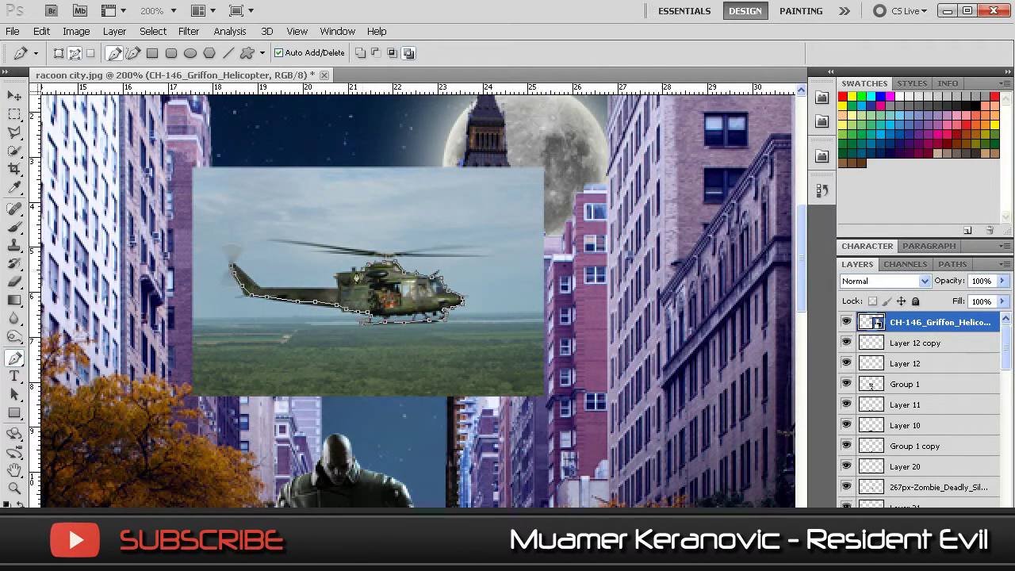
pyautogui.rightClick(210, 287)
pyautogui.click(205, 207)
pyautogui.rightClick(386, 265)
pyautogui.click(431, 334)
pyautogui.press('Return')
pyautogui.rightClick(928, 322)
pyautogui.click(840, 471)
pyautogui.hotkey('ctrl', 'shift', 'i')
pyautogui.press('Delete')
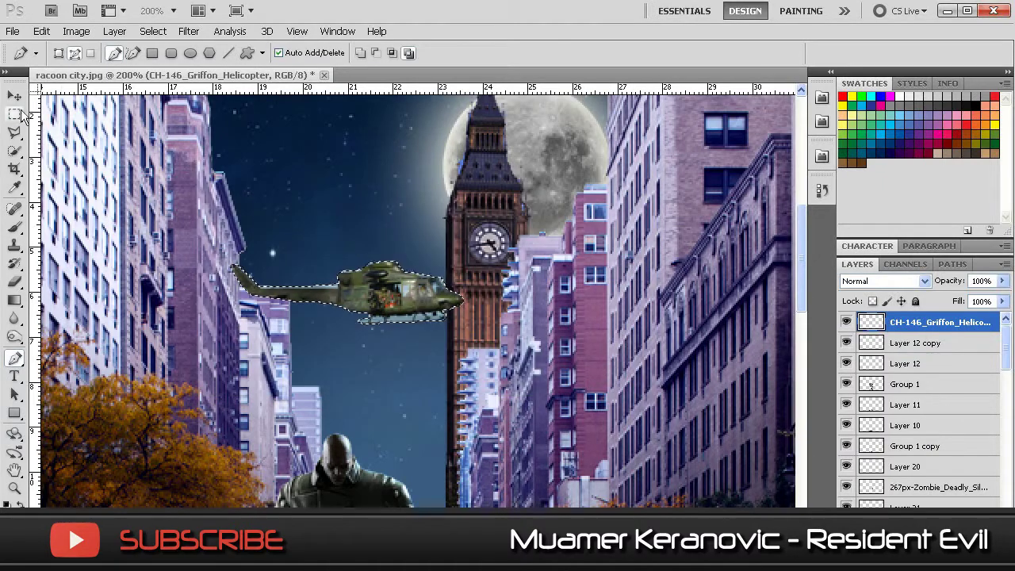
# Shrink the helicopter, move it higher in the sky, and clean its edges with a 6 px soft eraser
pyautogui.hotkey('ctrl', 't')
pyautogui.press('v')
pyautogui.click(419, 233)
pyautogui.moveTo(357, 262); pyautogui.dragTo(333, 198)
pyautogui.press('m')
pyautogui.click(419, 233)
pyautogui.hotkey('ctrl', '+')
pyautogui.press('e')
pyautogui.scroll(3, 419, 269)
pyautogui.click(35, 53)
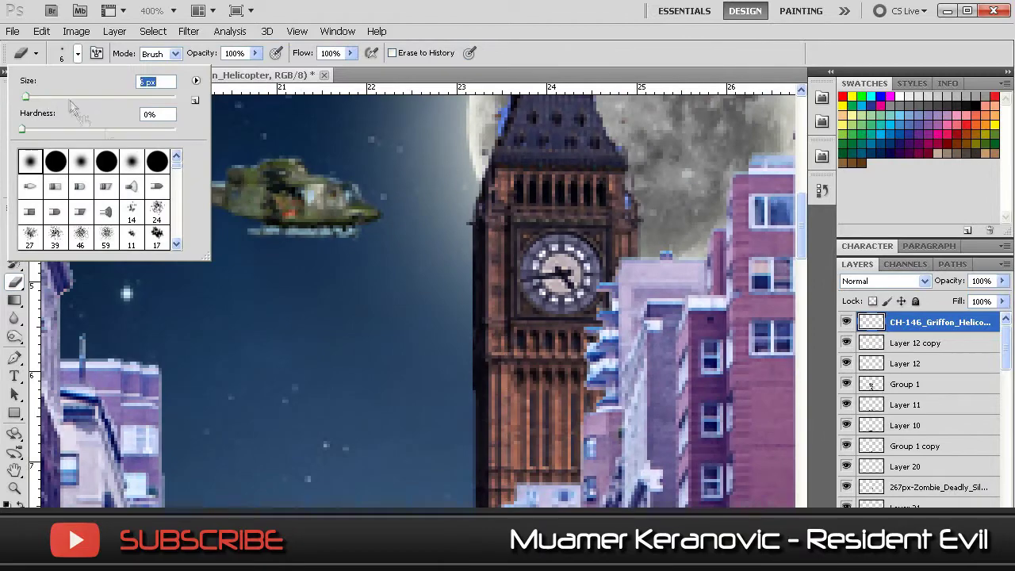
pyautogui.press('Return')
pyautogui.hotkey('ctrl', '-')
# Apply Brightness/Contrast to the helicopter with Contrast set to 32
pyautogui.click(76, 31)
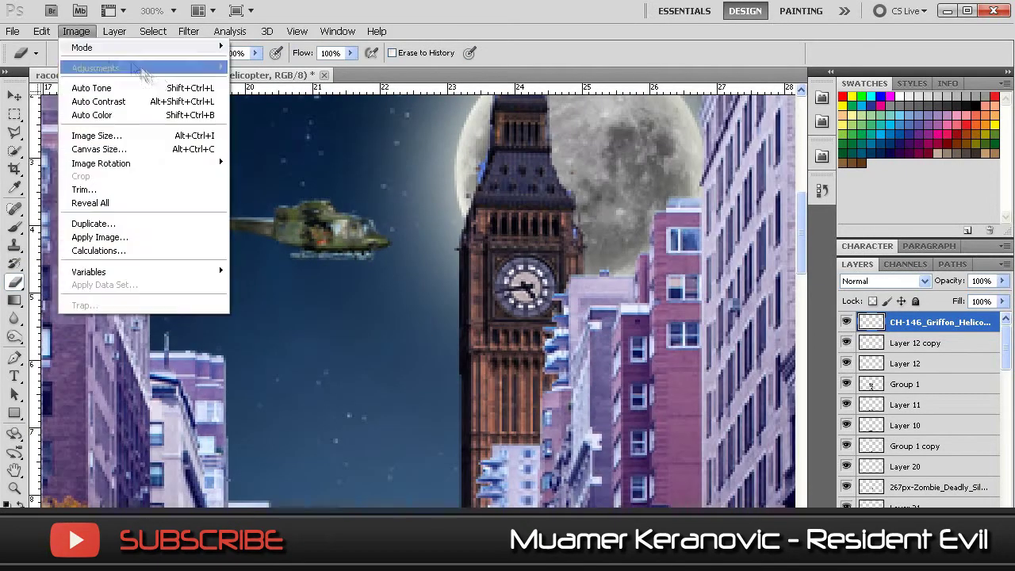
pyautogui.click(274, 66)
pyautogui.moveTo(705, 317); pyautogui.dragTo(730, 317)
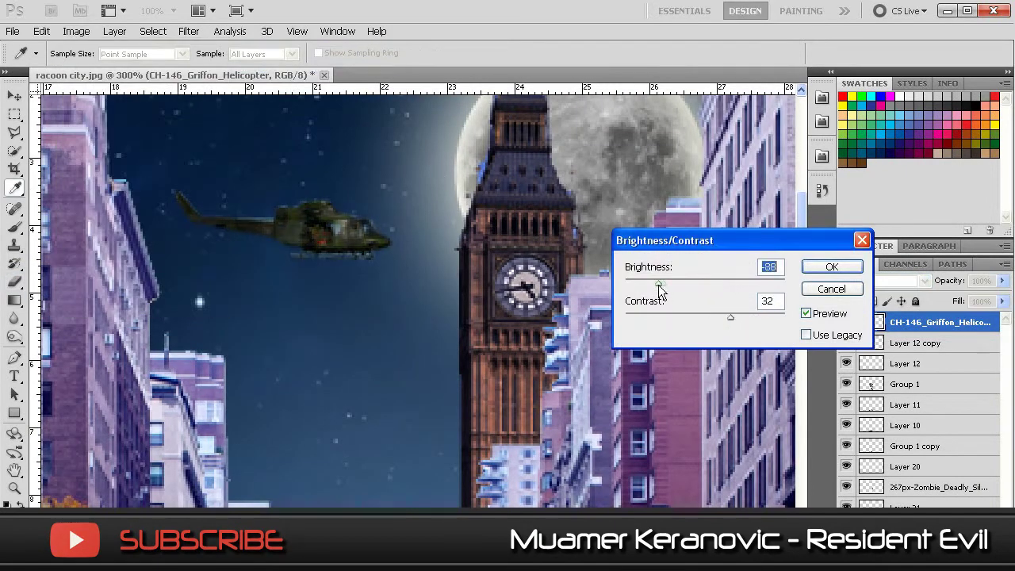
pyautogui.press('Return')
# Draw crossing vertical and horizontal rectangle bars and merge them into one layer
pyautogui.press('u')
pyautogui.moveTo(425, 273); pyautogui.dragTo(429, 448)
pyautogui.moveTo(339, 352); pyautogui.dragTo(540, 361)
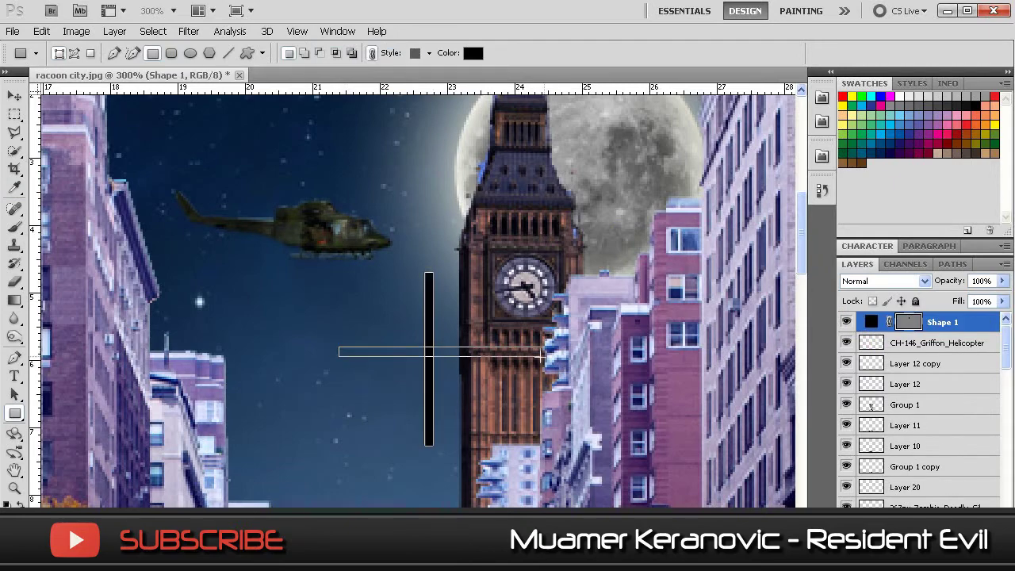
pyautogui.press('v')
pyautogui.keyDown('shift'); pyautogui.click(942, 343); pyautogui.keyUp('shift')
pyautogui.rightClick(912, 343)
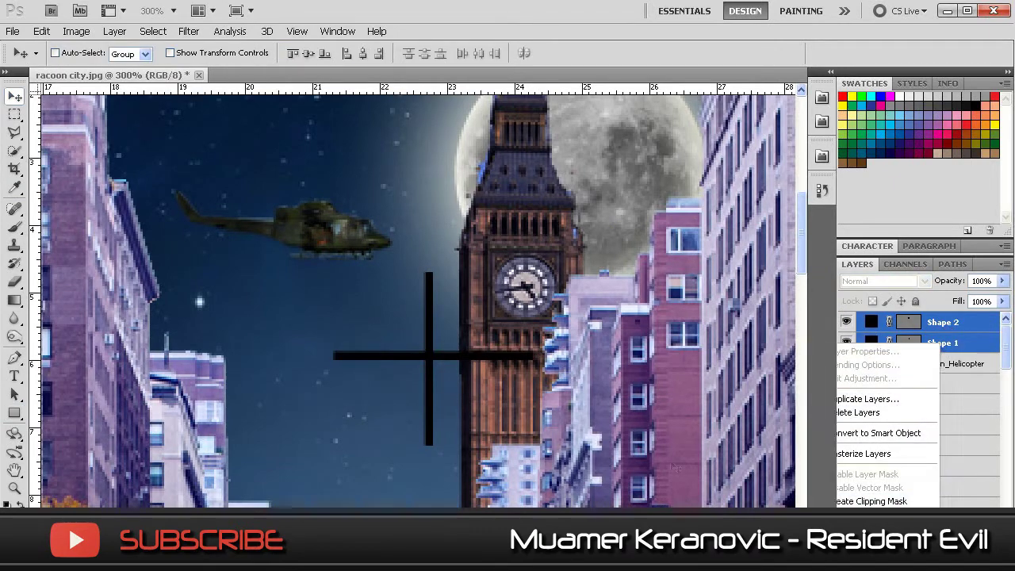
pyautogui.click(864, 547)
# Apply a Motion Blur to the merged cross
pyautogui.click(188, 31)
pyautogui.click(372, 262)
pyautogui.moveTo(620, 434); pyautogui.dragTo(612, 430)
pyautogui.press('Return')
# Skew, shrink and move the blurred cross onto the helicopter rotor
pyautogui.hotkey('ctrl', 't')
pyautogui.moveTo(476, 260)
pyautogui.mouseDown()
pyautogui.moveTo(526, 295)
pyautogui.moveTo(476, 363)
pyautogui.mouseUp()
pyautogui.moveTo(413, 405); pyautogui.dragTo(334, 214)
pyautogui.moveTo(397, 238); pyautogui.dragTo(412, 226)
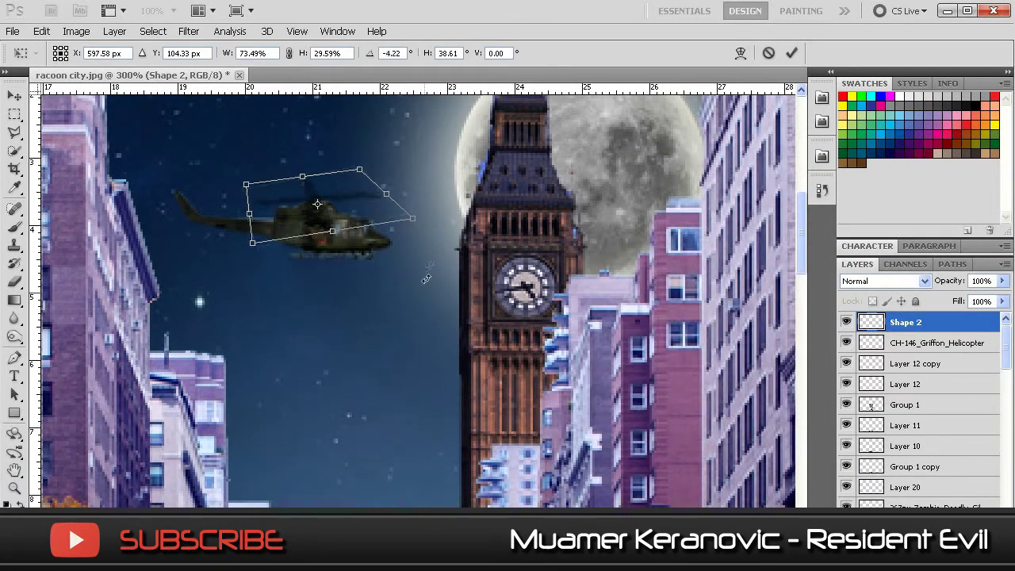
pyautogui.press('m')
pyautogui.press('Return')
# Squash, widen and tilt the rotor blur to fit the blades
pyautogui.hotkey('ctrl', 't')
pyautogui.moveTo(317, 170); pyautogui.dragTo(317, 199)
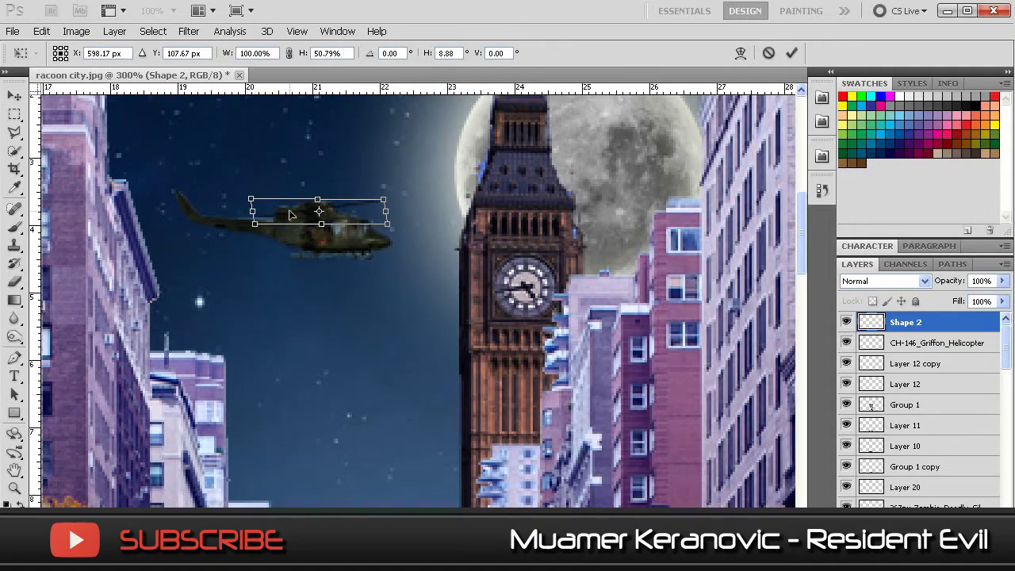
pyautogui.moveTo(385, 211)
pyautogui.mouseDown()
pyautogui.moveTo(403, 210)
pyautogui.moveTo(359, 229)
pyautogui.mouseUp()
pyautogui.press('v')
pyautogui.press('Return')
pyautogui.hotkey('ctrl', '-')
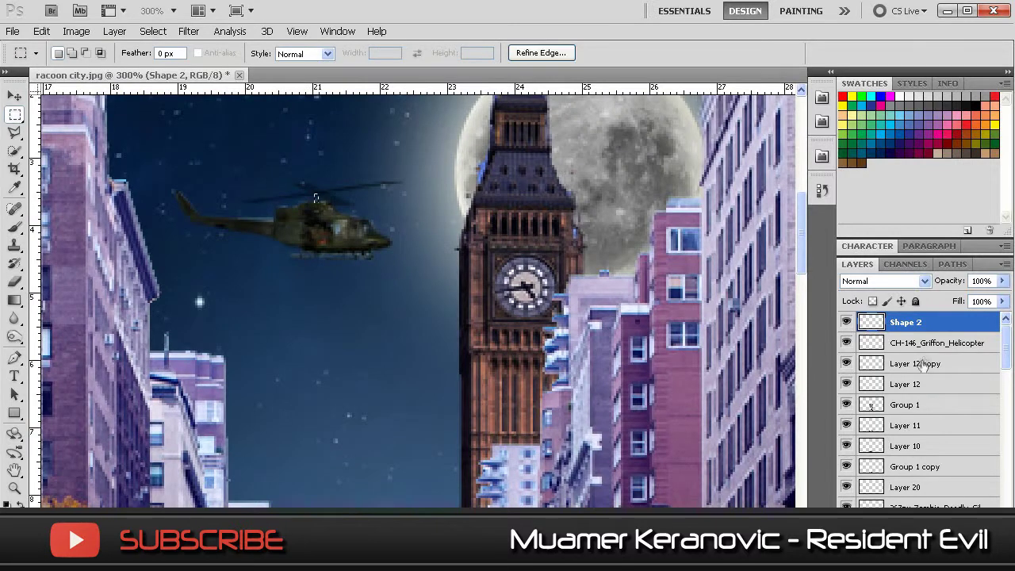
# Add a new empty layer and adjust its opacity
pyautogui.click(922, 365)
pyautogui.hotkey('ctrl', 'shift', 'alt', 'n')
pyautogui.press('g')
pyautogui.press('m')
pyautogui.click(1002, 281)
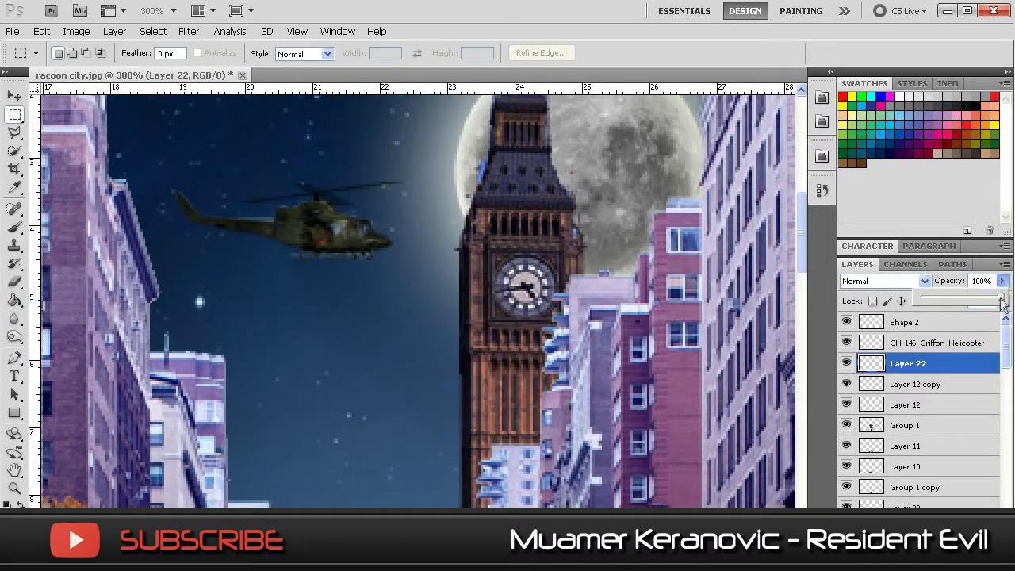
# Duplicate the rotor blur layer and transform the copy
pyautogui.click(944, 324)
pyautogui.hotkey('ctrl', 'j')
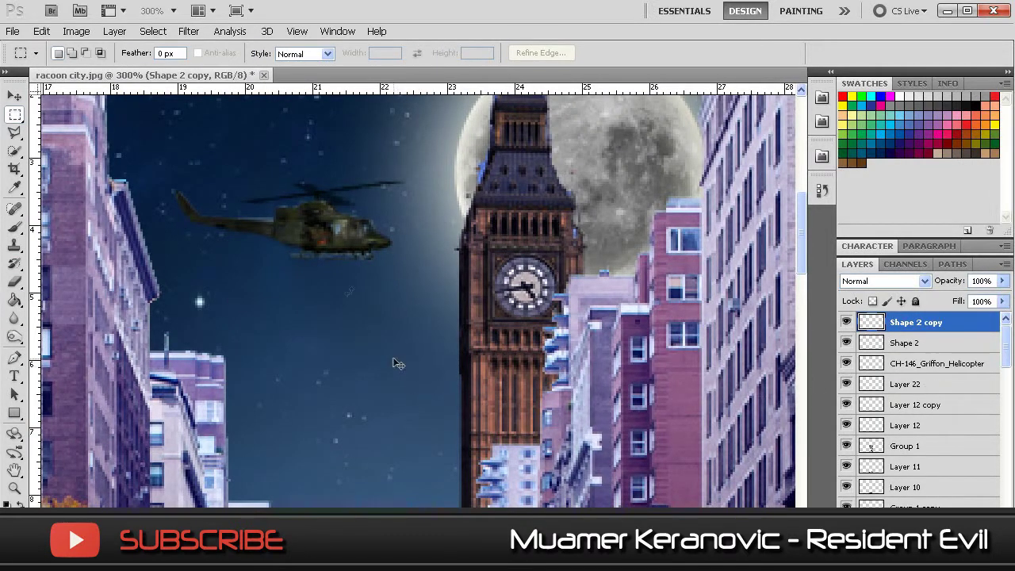
pyautogui.hotkey('ctrl', 't')
pyautogui.press('Return')
pyautogui.hotkey('ctrl', 't')
pyautogui.press('Return')
pyautogui.press('v')
pyautogui.click(936, 364)
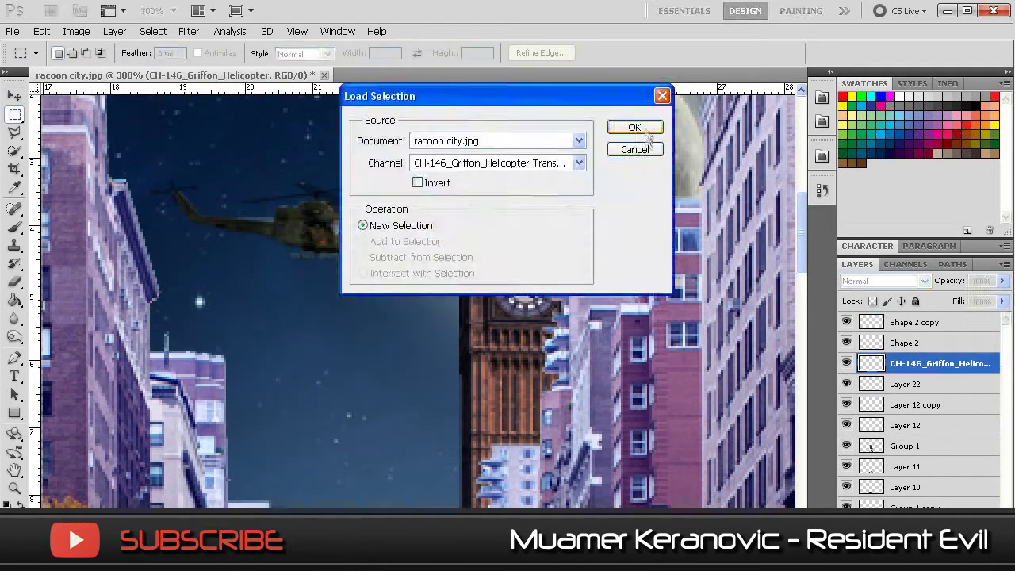
# Paint pale colour over the helicopter on a new layer set to Overlay blending
pyautogui.press('Return')
pyautogui.hotkey('ctrl', 'shift', 'alt', 'n')
pyautogui.press('b')
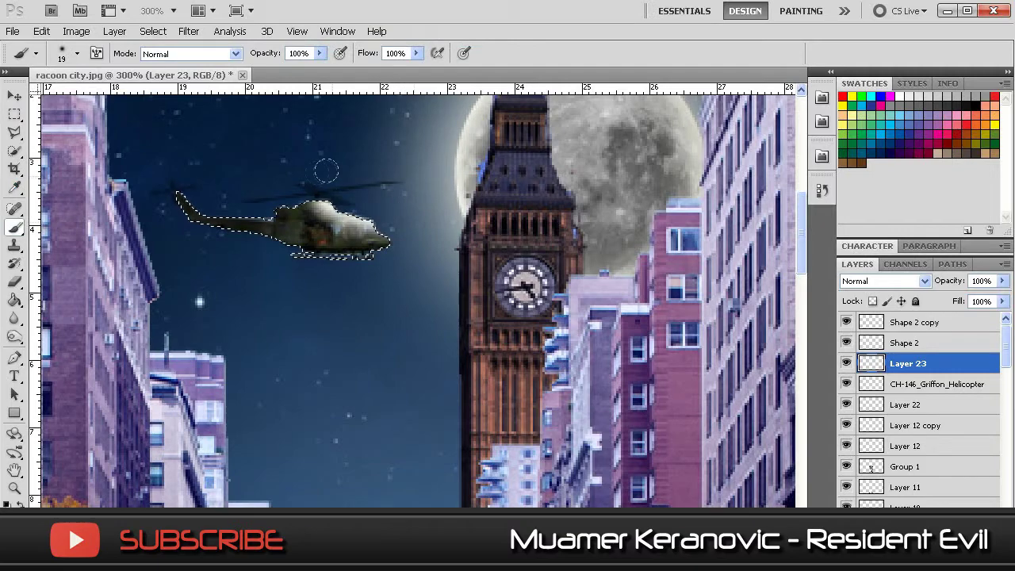
pyautogui.moveTo(191, 206); pyautogui.dragTo(381, 238)
pyautogui.hotkey('ctrl', 'd')
pyautogui.press('m')
pyautogui.click(924, 281)
pyautogui.click(855, 486)
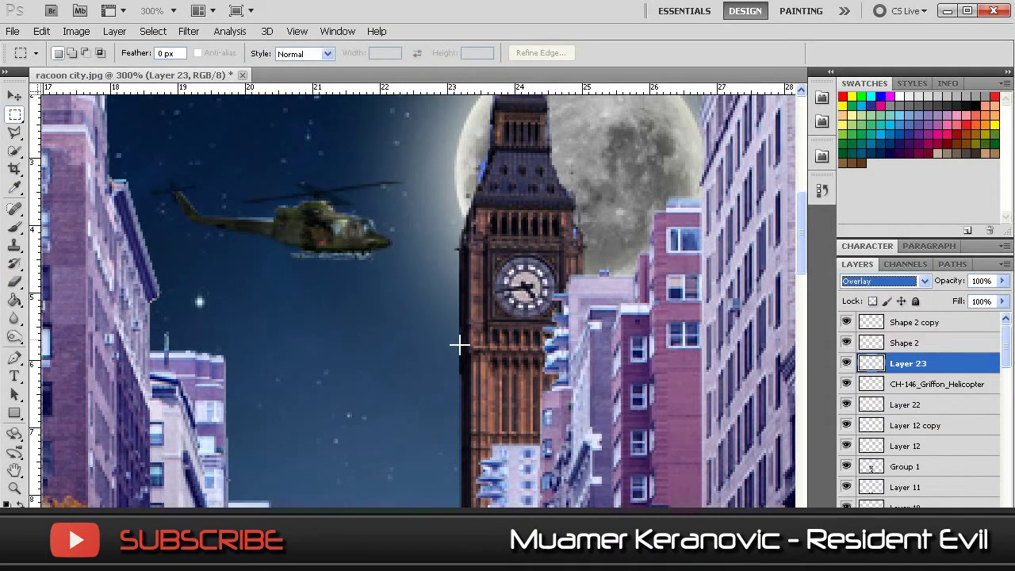
# Add a new top layer with the ellipse tool and red colour for a light
pyautogui.click(912, 322)
pyautogui.hotkey('ctrl', 'shift', 'alt', 'n')
pyautogui.rightClick(14, 413)
pyautogui.click(88, 445)
pyautogui.click(474, 53)
pyautogui.click(469, 77)
# Give the red dot layer a red Outer Glow layer style
pyautogui.rightClick(908, 322)
pyautogui.click(861, 338)
pyautogui.click(545, 321)
pyautogui.click(676, 326)
pyautogui.click(436, 84)
pyautogui.click(918, 248)
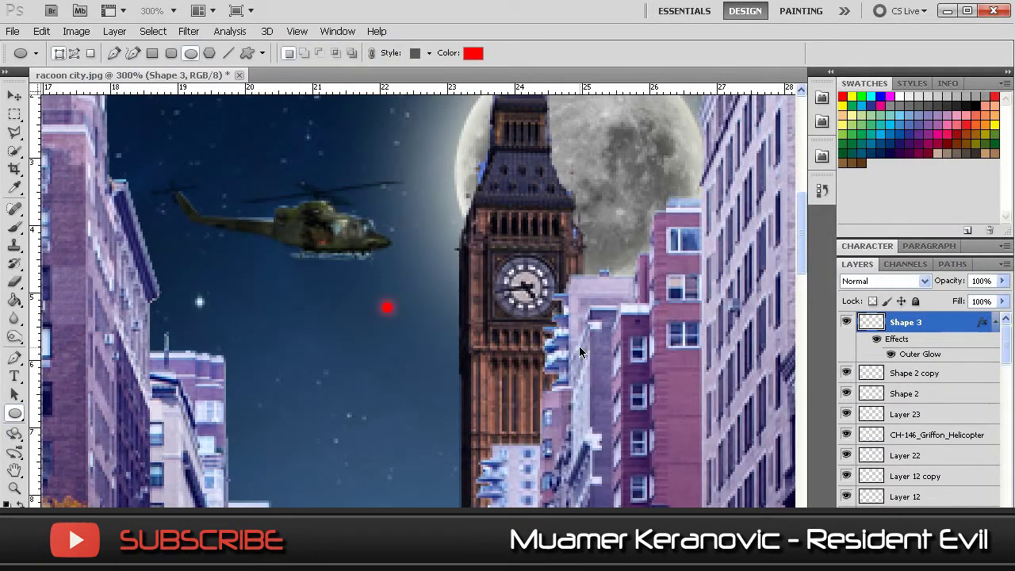
# Duplicate the glowing dot and set its glow to Normal blending, size 3 px
pyautogui.hotkey('ctrl', 'j')
pyautogui.doubleClick(921, 349)
pyautogui.click(738, 276)
pyautogui.click(726, 289)
pyautogui.moveTo(700, 404); pyautogui.dragTo(697, 406)
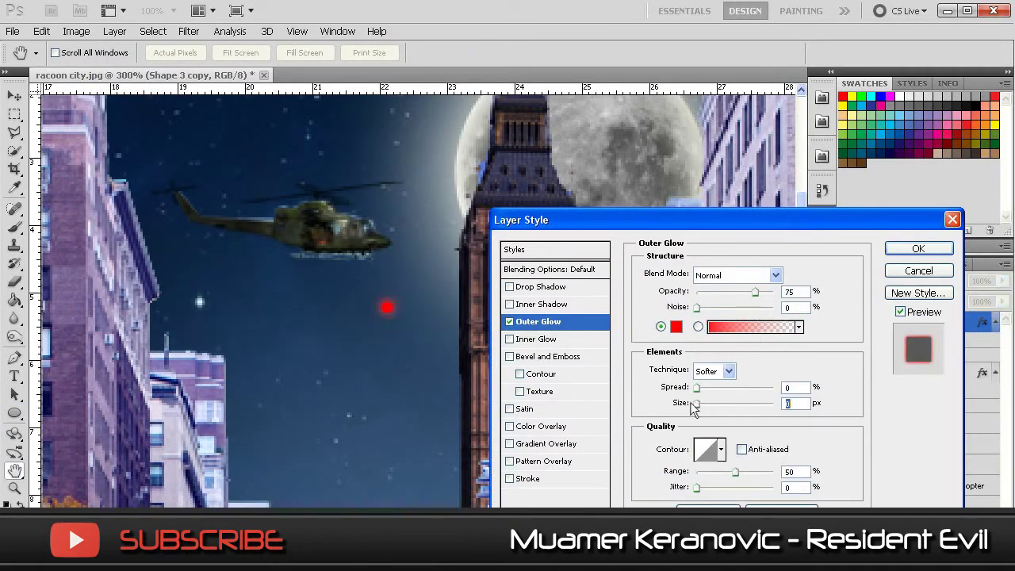
pyautogui.press('Return')
# Transform the red dot, then duplicate it and nudge the copy beside it
pyautogui.rightClick(888, 367)
pyautogui.click(828, 455)
pyautogui.hotkey('ctrl', 't')
pyautogui.press('m')
pyautogui.press('Return')
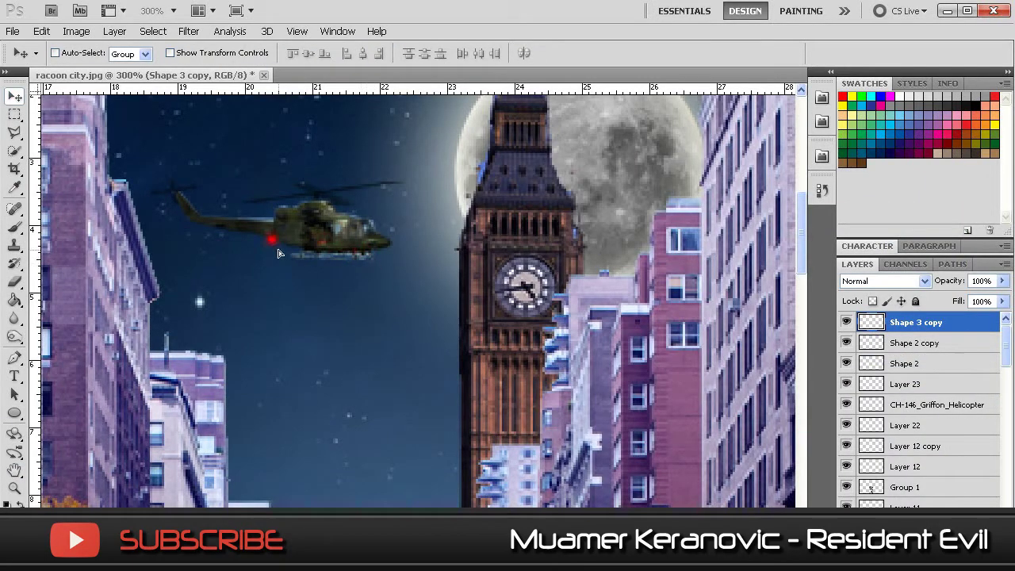
pyautogui.hotkey('ctrl', 'j')
pyautogui.press('Right')
pyautogui.press('Right')
pyautogui.press('Right')
# Colorize the copied dot blue with Hue/Saturation: hue 220, saturation 91
pyautogui.click(76, 31)
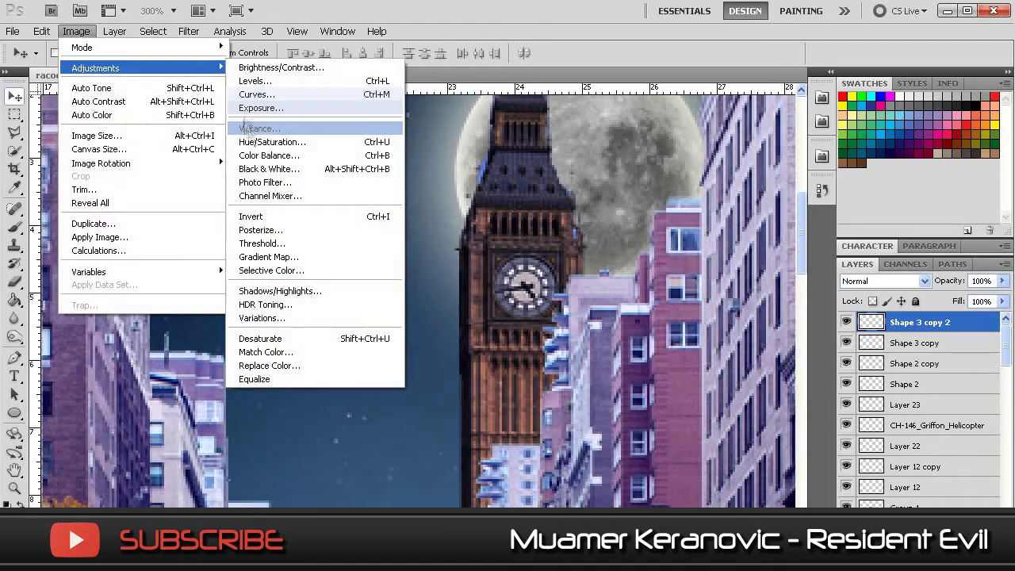
pyautogui.click(283, 142)
pyautogui.click(857, 149)
pyautogui.moveTo(643, 34); pyautogui.dragTo(739, 37)
pyautogui.moveTo(682, 79); pyautogui.dragTo(799, 81)
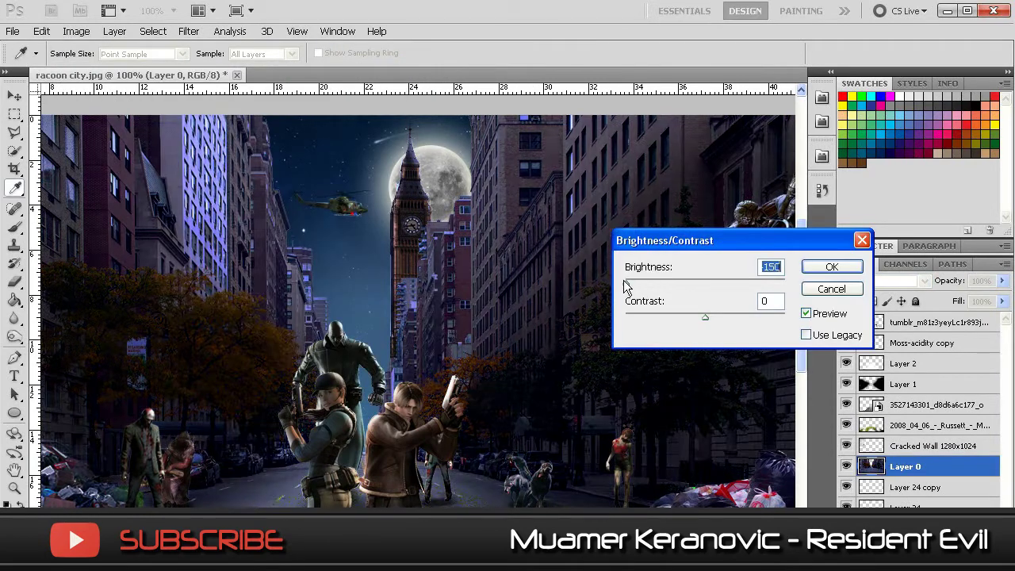
# Darken the street backdrop with contrast 42 and set the moss layer to Darken
pyautogui.moveTo(654, 284); pyautogui.dragTo(635, 284)
pyautogui.moveTo(706, 317); pyautogui.dragTo(739, 318)
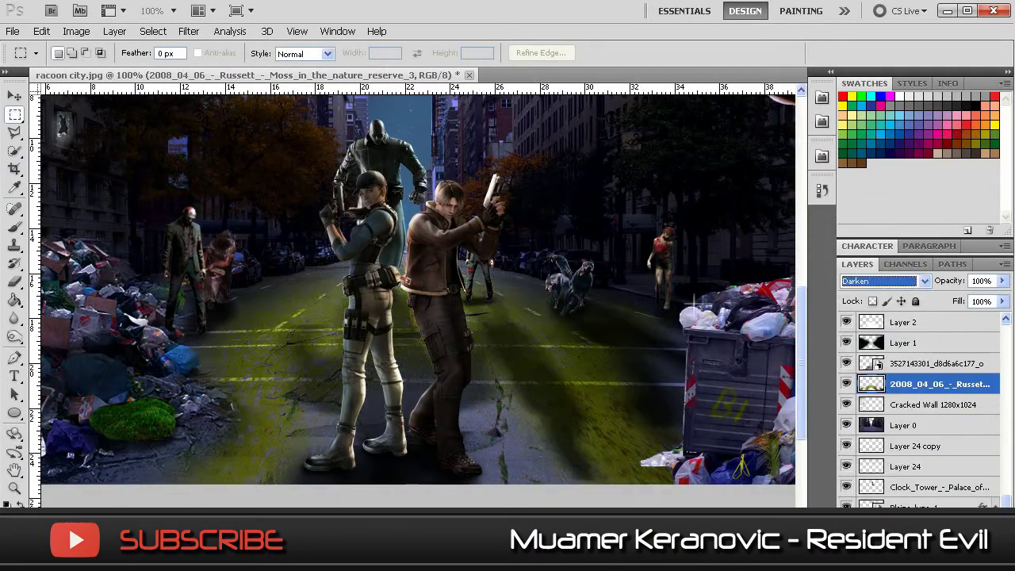
pyautogui.click(76, 31)
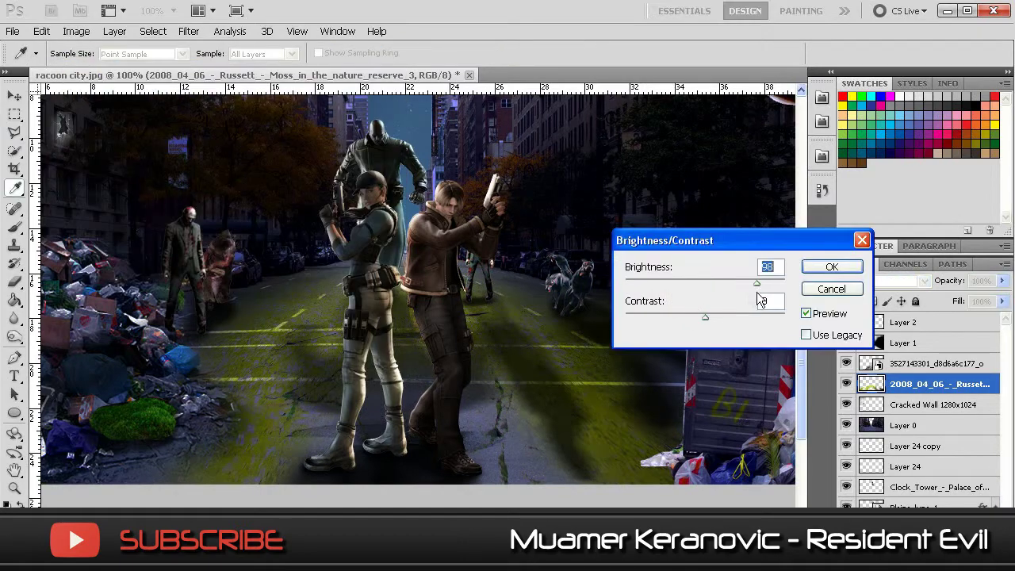
pyautogui.write('67')
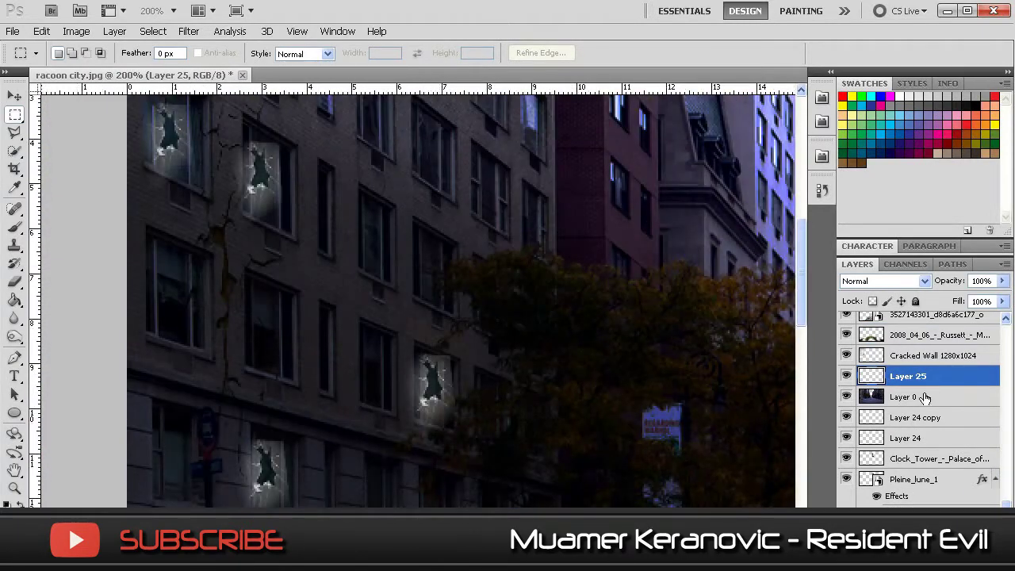
# Lower the images layer brightness to -150
pyautogui.scroll(3, 926, 399)
pyautogui.scroll(2, 925, 398)
pyautogui.click(904, 417)
pyautogui.moveTo(704, 284); pyautogui.dragTo(626, 283)
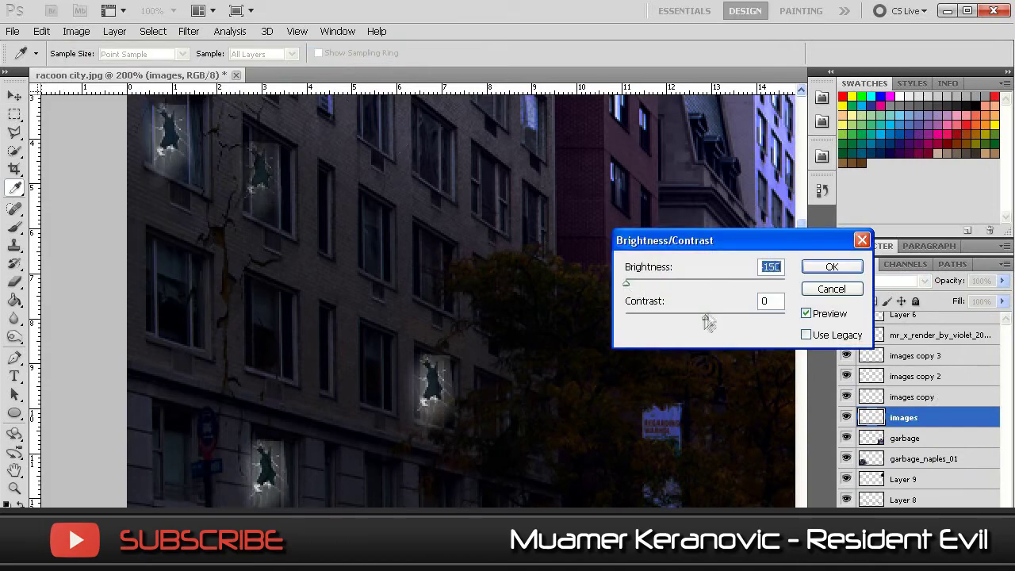
pyautogui.press('Return')
# Set brightness -150 on the images copy and the next window image layer
pyautogui.hotkey('alt', ']')
pyautogui.click(76, 31)
pyautogui.click(293, 66)
pyautogui.write('-150')
pyautogui.press('Return')
pyautogui.hotkey('alt', ']')
pyautogui.hotkey('alt', ']')
pyautogui.click(76, 31)
pyautogui.click(293, 66)
pyautogui.write('-150')
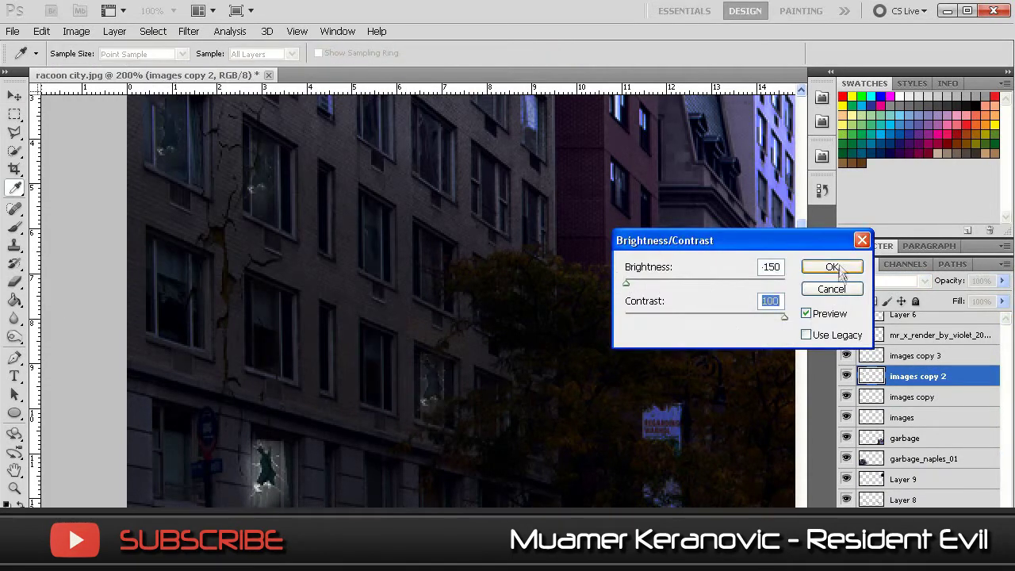
pyautogui.press('Return')
# Darken the last window image with brightness -150, then add a new empty layer
pyautogui.click(76, 31)
pyautogui.click(294, 66)
pyautogui.write('-150')
pyautogui.press('Tab')
pyautogui.press('Return')
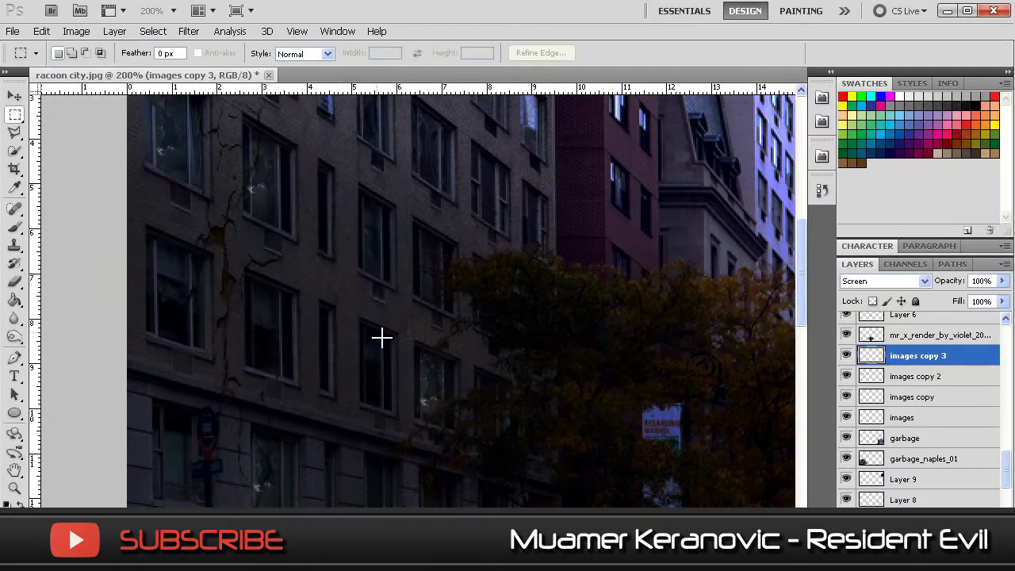
pyautogui.scroll(-5, 927, 438)
pyautogui.hotkey('ctrl', 'shift', 'alt', 'n')
# Outline a building window with the Pen tool and turn the path into a selection
pyautogui.press('p')
pyautogui.click(291, 379)
pyautogui.click(291, 293)
pyautogui.click(245, 275)
pyautogui.rightClick(272, 302)
pyautogui.click(317, 365)
pyautogui.press('Return')
# Fill the window selection with yellow #fff000 and place the layer under Moss-acidity copy
pyautogui.press('g')
pyautogui.click(13, 508)
pyautogui.write('fff000')
pyautogui.press('Return')
pyautogui.hotkey('alt', 'BackSpace')
pyautogui.moveTo(893, 423); pyautogui.dragTo(896, 332)
pyautogui.hotkey('ctrl', 'd')
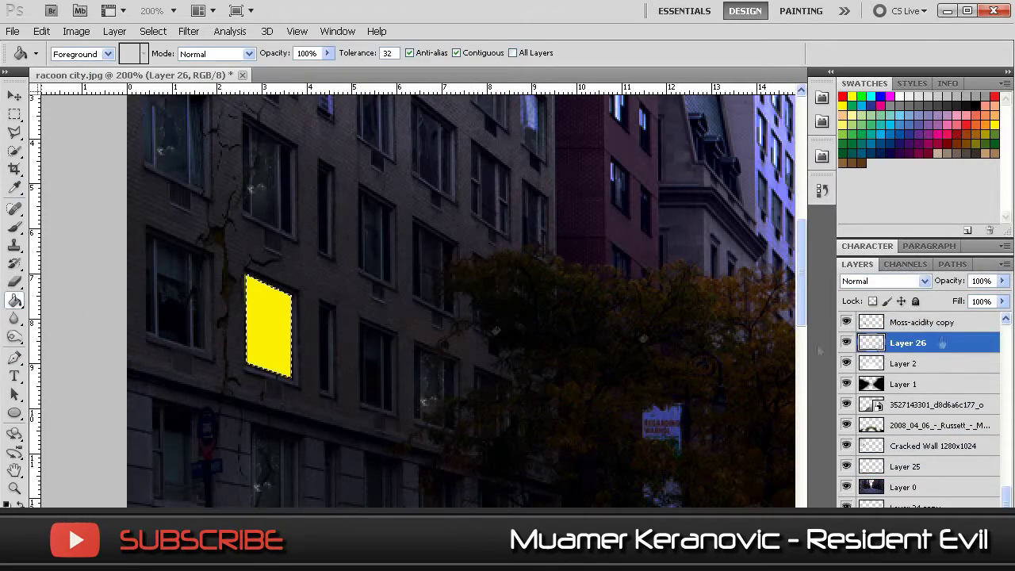
# Soften the yellow window with a 4 px Gaussian Blur and 75% opacity
pyautogui.press('m')
pyautogui.click(188, 31)
pyautogui.click(385, 216)
pyautogui.write('4')
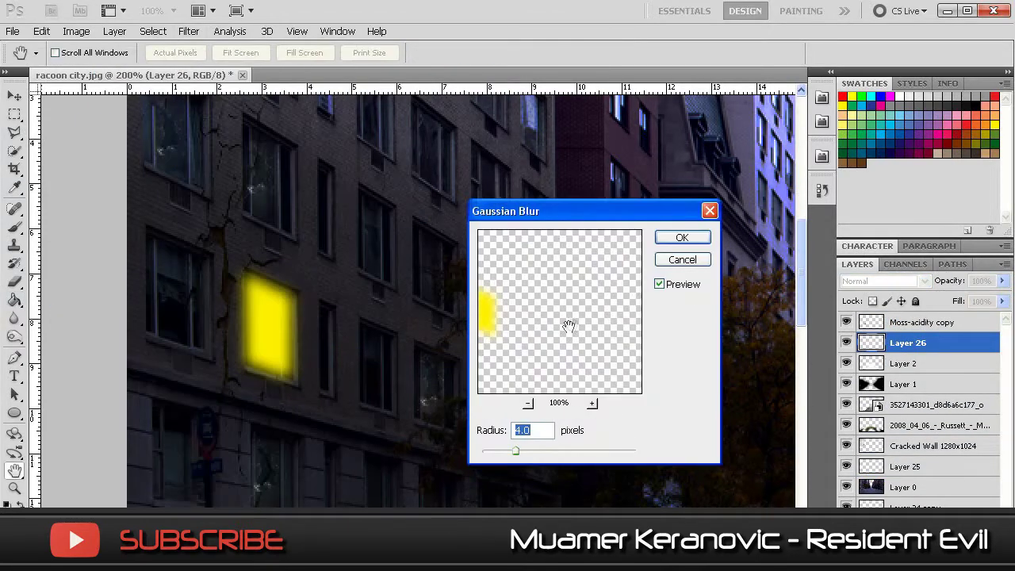
pyautogui.click(684, 238)
pyautogui.moveTo(1001, 281); pyautogui.dragTo(981, 295)
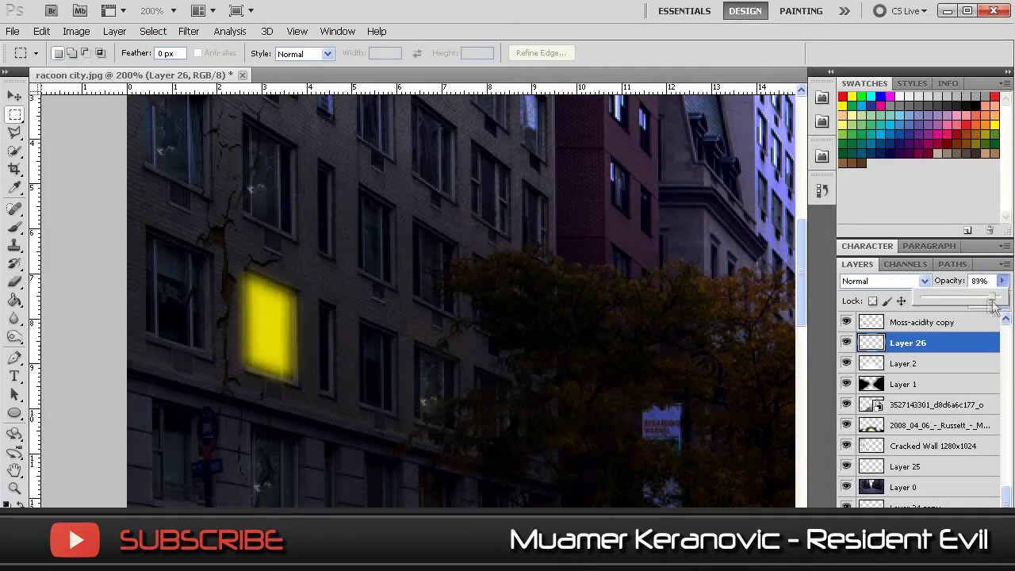
# On a new layer, pen-select light beams spilling down from the window toward the rubbish
pyautogui.hotkey('ctrl', 'shift', 'alt', 'n')
pyautogui.hotkey('ctrl', '1')
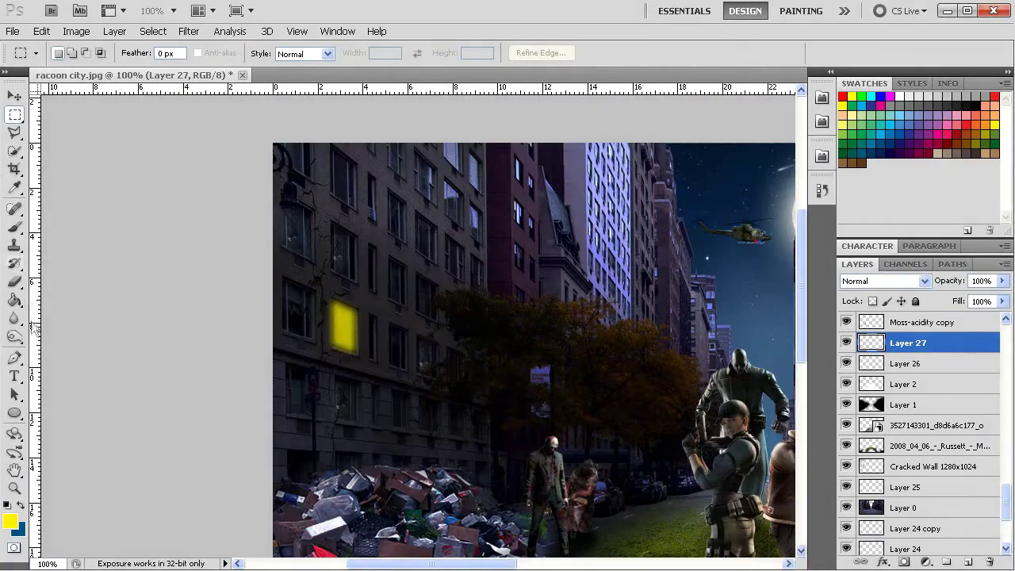
pyautogui.press('p')
pyautogui.click(492, 480)
pyautogui.click(552, 406)
pyautogui.click(450, 320)
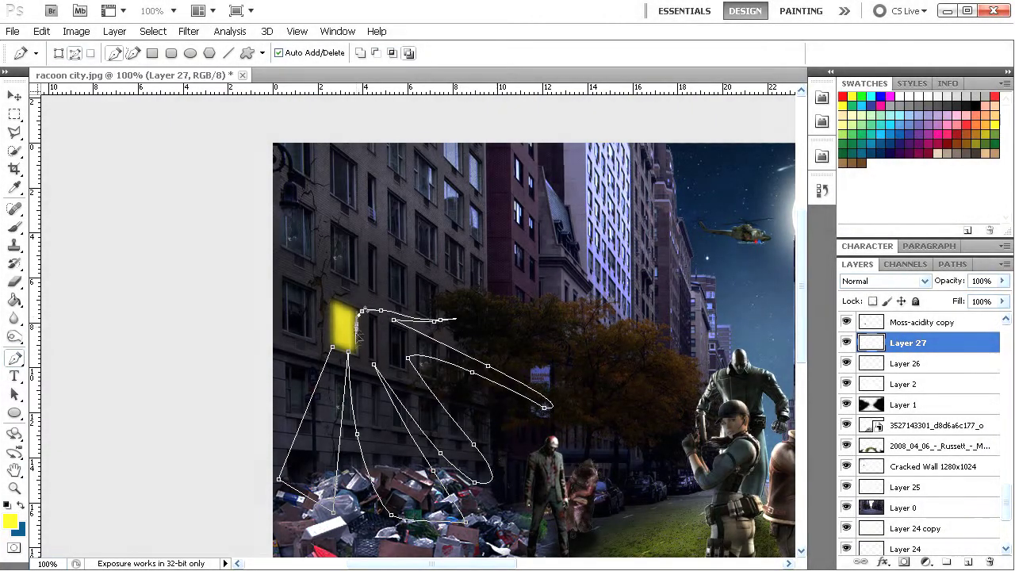
pyautogui.rightClick(449, 319)
pyautogui.click(492, 373)
pyautogui.press('Return')
# Fill the beams yellow, set their layer to Overlay, and apply Gaussian Blur
pyautogui.press('g')
pyautogui.click(349, 404)
pyautogui.hotkey('ctrl', 'd')
pyautogui.press('m')
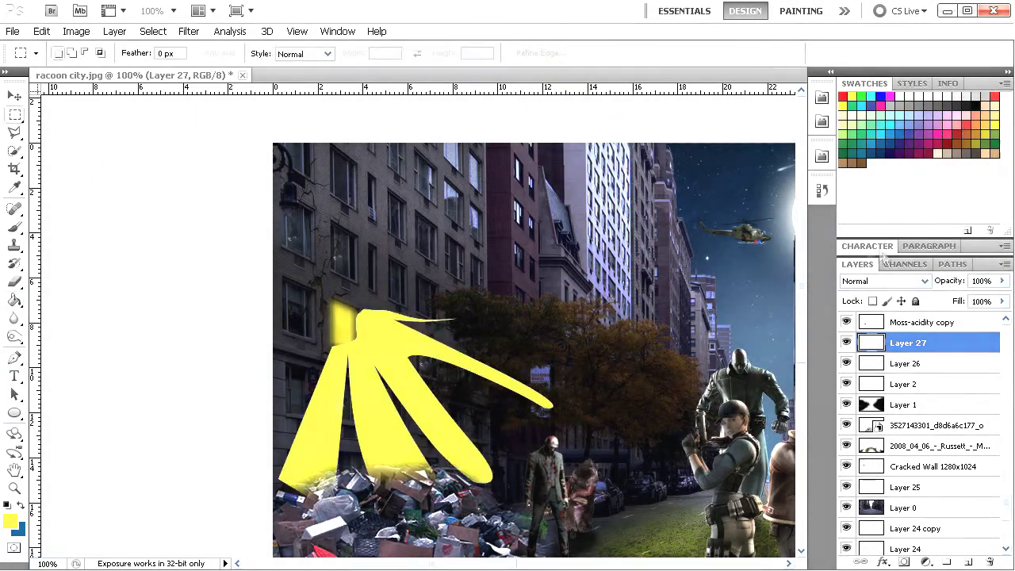
pyautogui.hotkey('shift', '+')
pyautogui.hotkey('shift', '+')
pyautogui.click(188, 30)
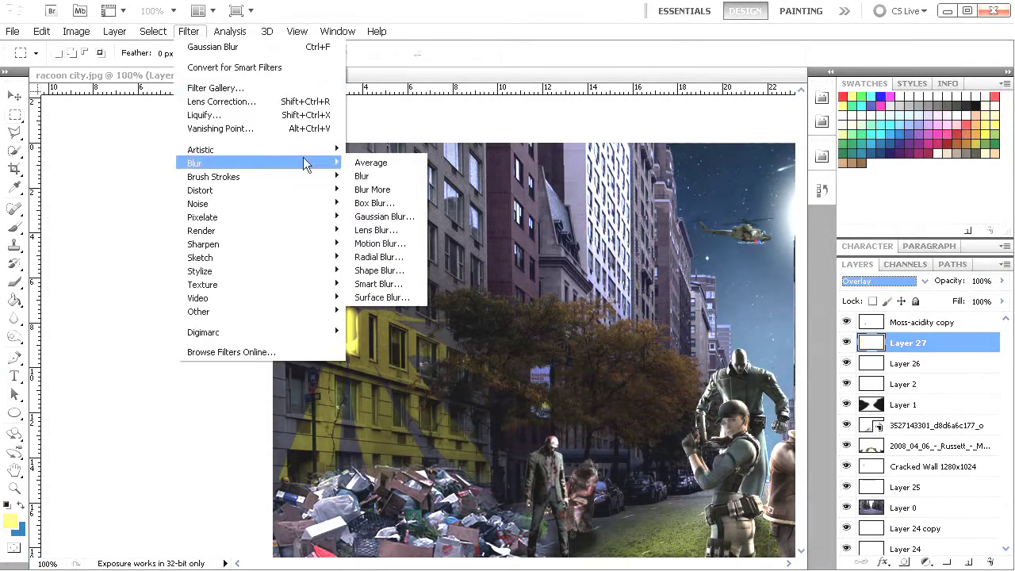
pyautogui.click(374, 213)
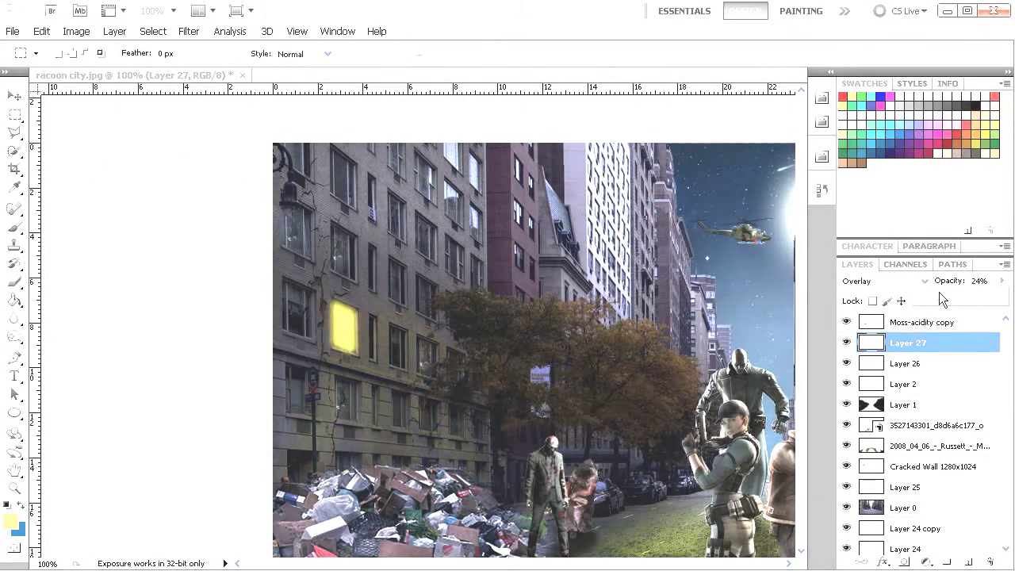
# Duplicate the yellow window layer and move copies onto higher windows
pyautogui.click(904, 364)
pyautogui.hotkey('ctrl', 'j')
pyautogui.hotkey('ctrl', 't')
pyautogui.moveTo(343, 327)
pyautogui.mouseDown()
pyautogui.moveTo(400, 285)
pyautogui.moveTo(389, 286)
pyautogui.moveTo(387, 381)
pyautogui.mouseUp()
pyautogui.press('Return')
pyautogui.hotkey('ctrl', 'j')
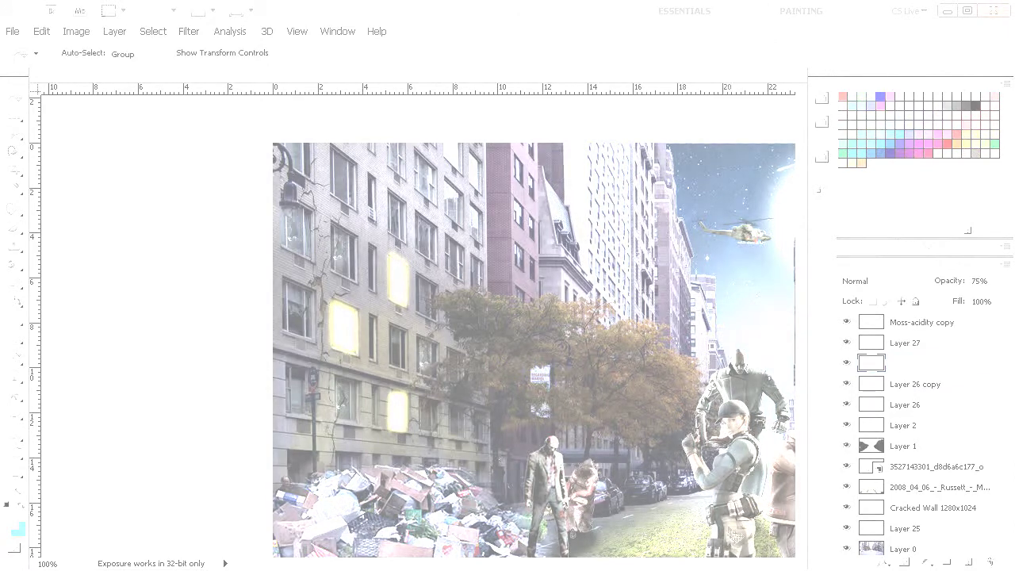